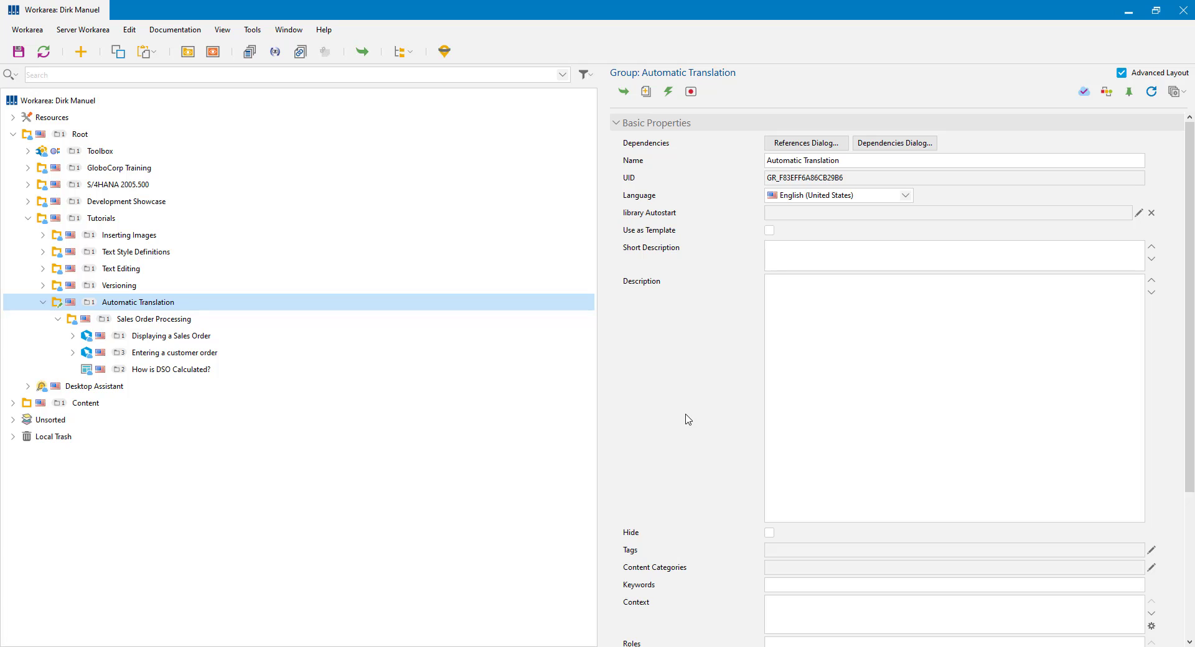
Step: Select the Sales Order Processing group, then its Displaying a Sales Order project, to view properties
{"action": "left_click", "coordinate": [145, 322]}
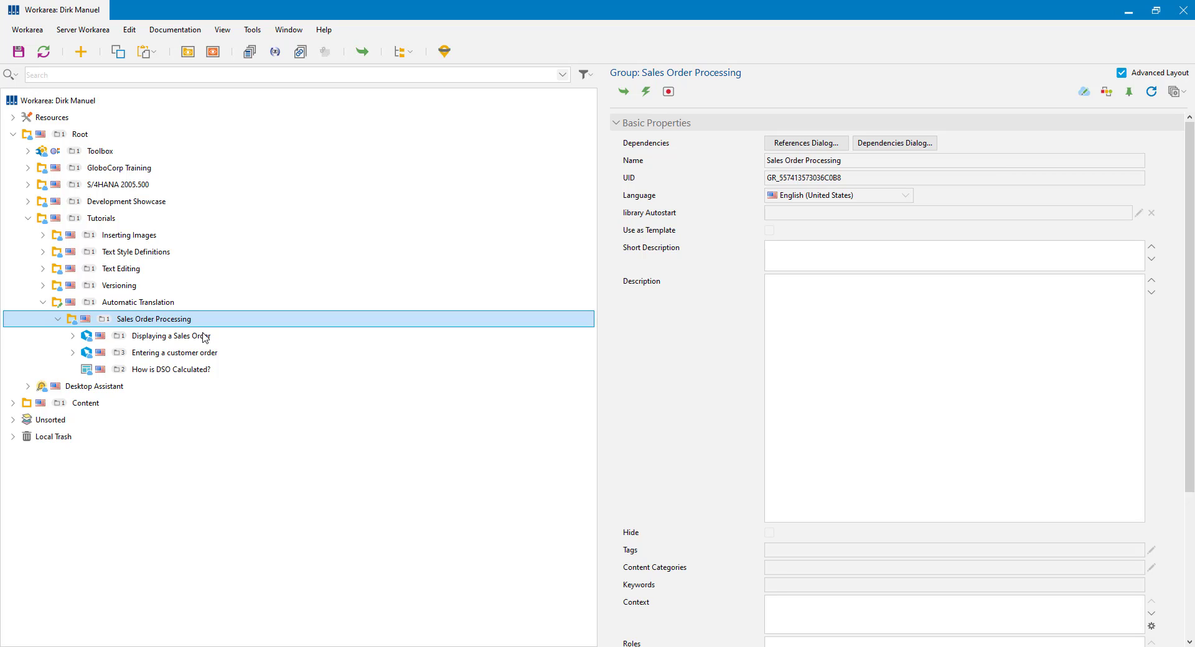
{"action": "left_click", "coordinate": [136, 339]}
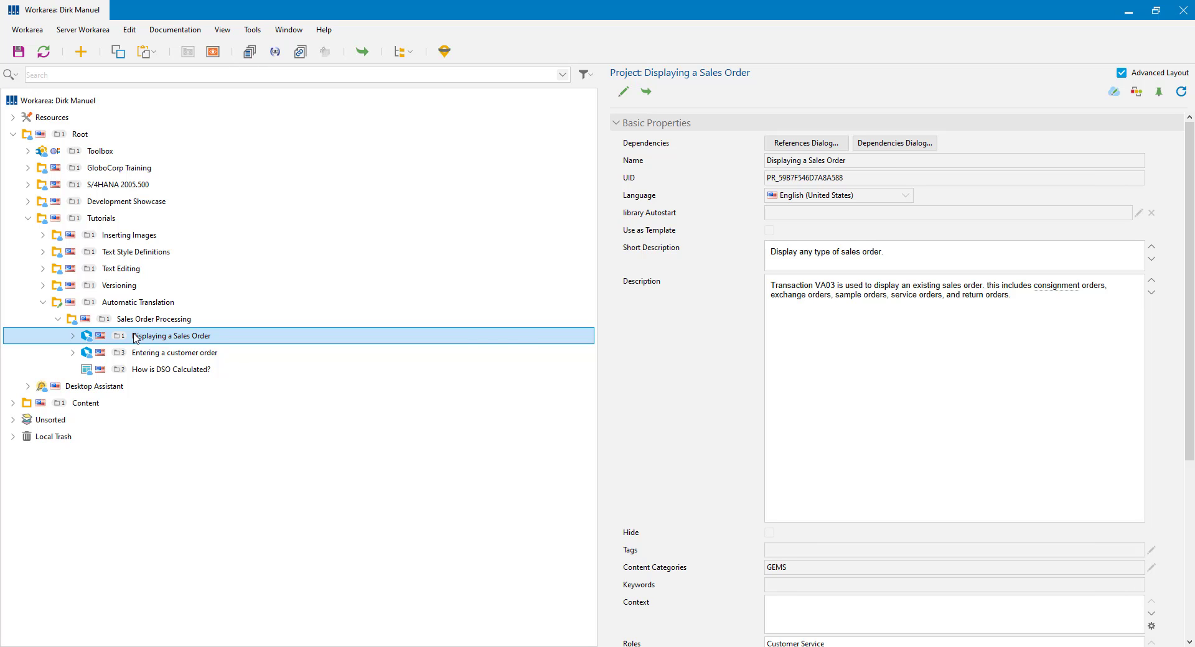
Step: Open Displaying a Sales Order in the editor and review its explanation and VA03 Input Text macros
{"action": "double_click", "coordinate": [136, 337]}
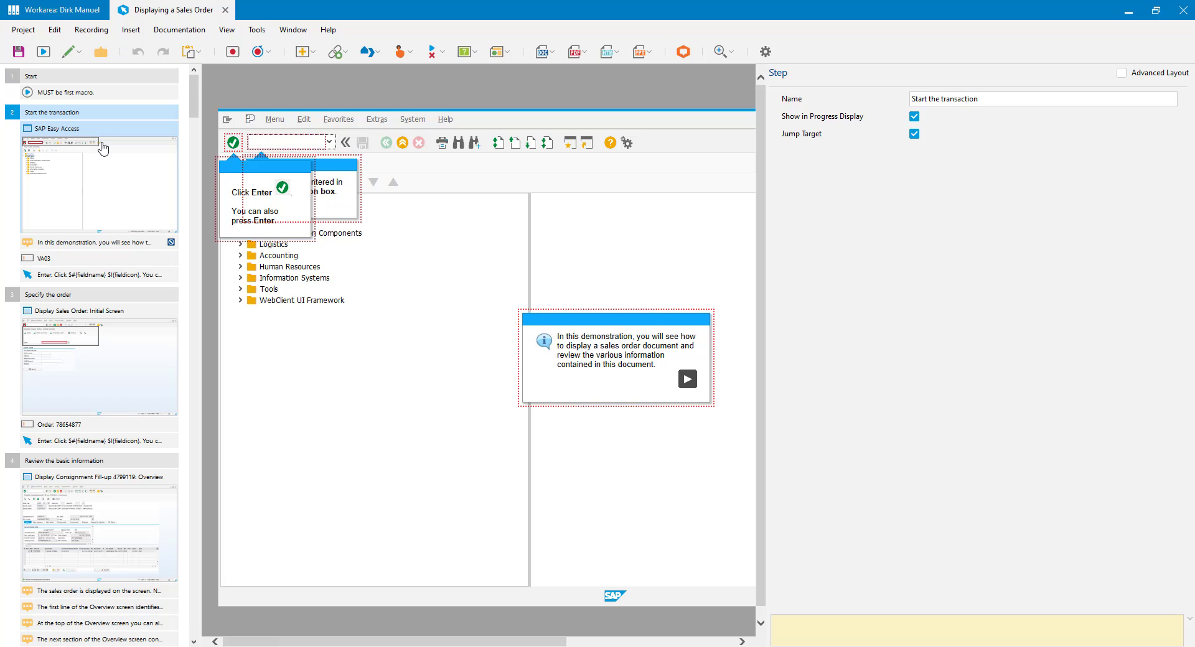
{"action": "left_click", "coordinate": [25, 245]}
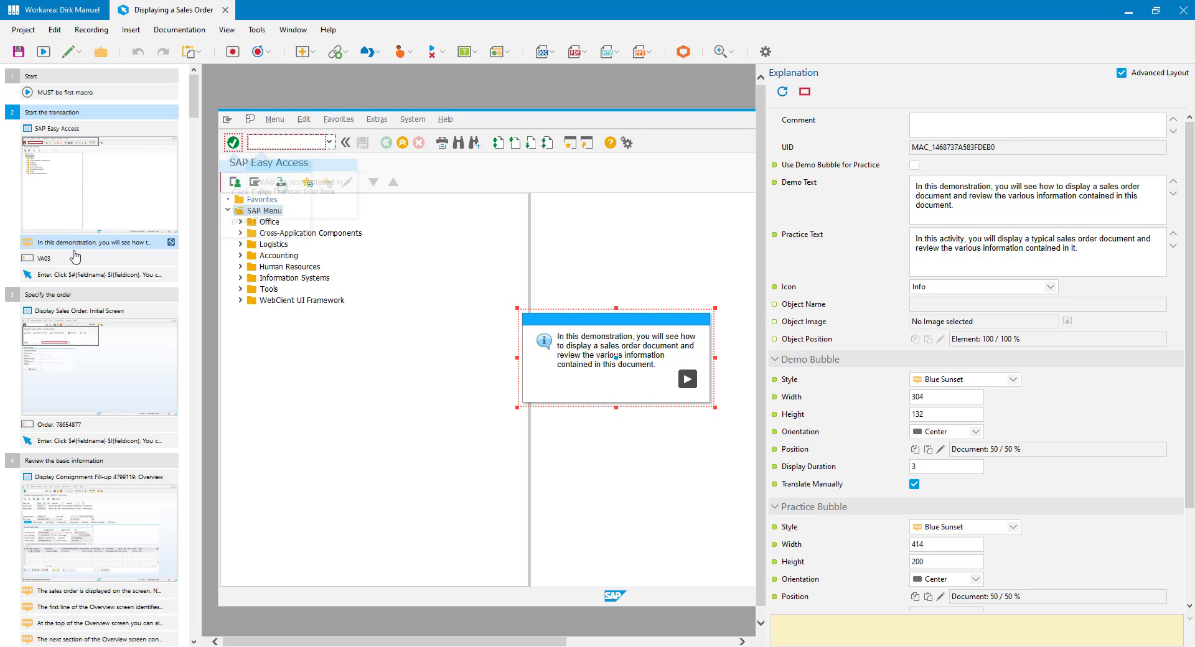
{"action": "left_click", "coordinate": [54, 260]}
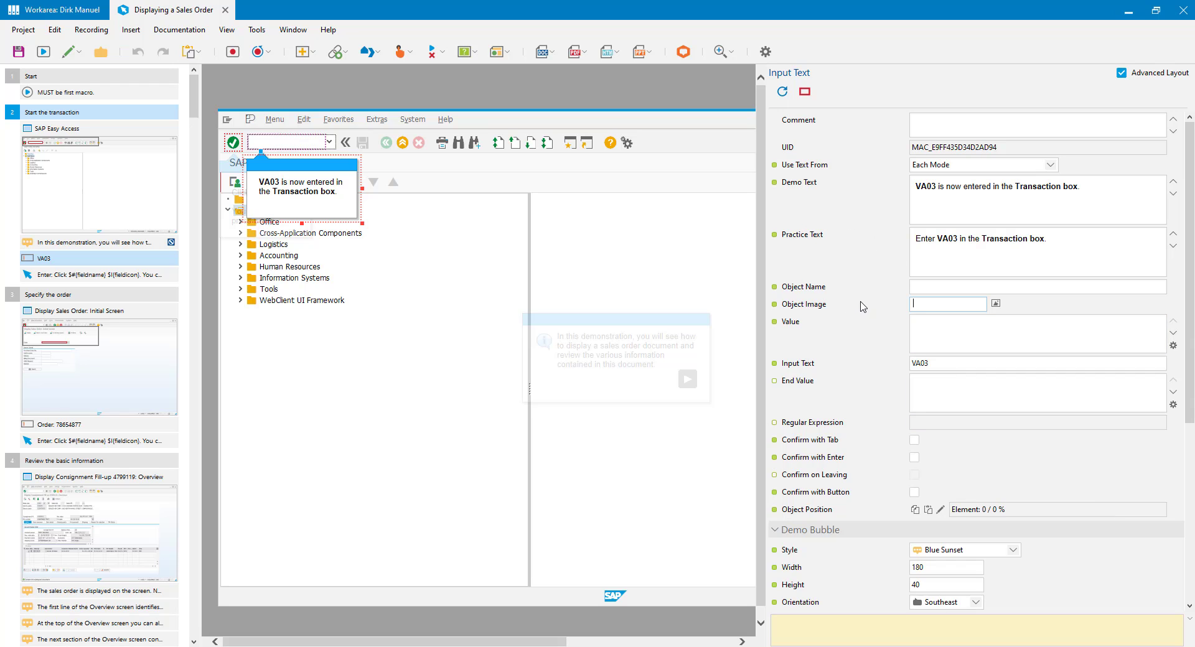
{"action": "scroll", "coordinate": [889, 247], "scroll_direction": "down", "scroll_amount": 5}
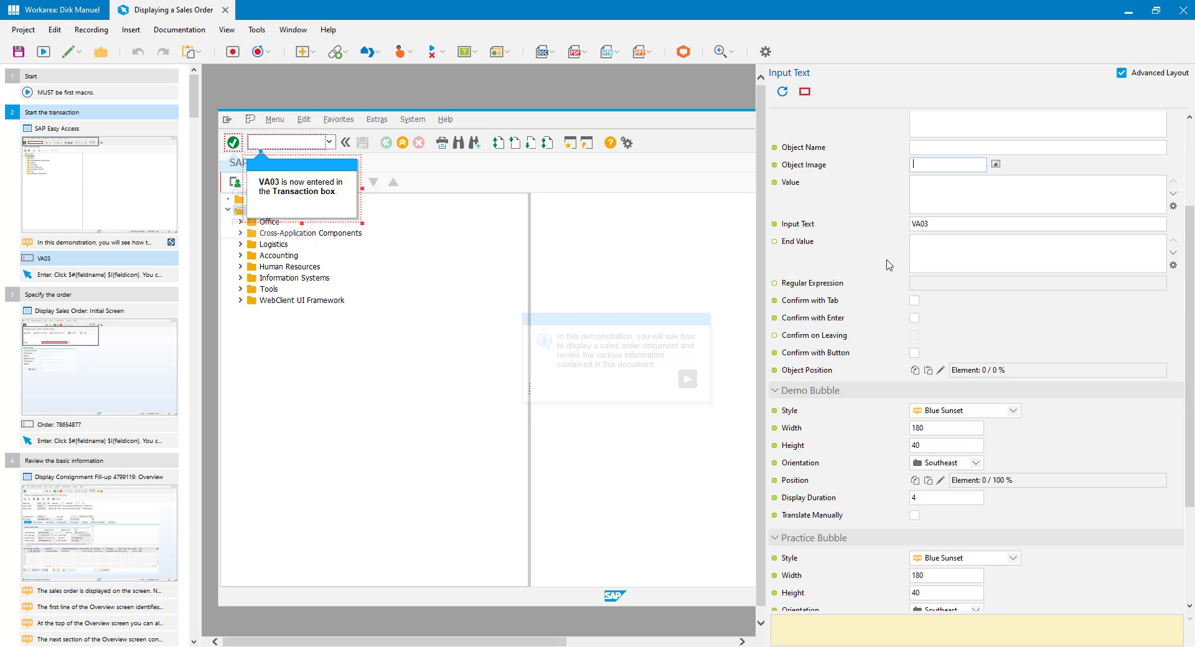
{"action": "scroll", "coordinate": [889, 265], "scroll_direction": "down", "scroll_amount": 4}
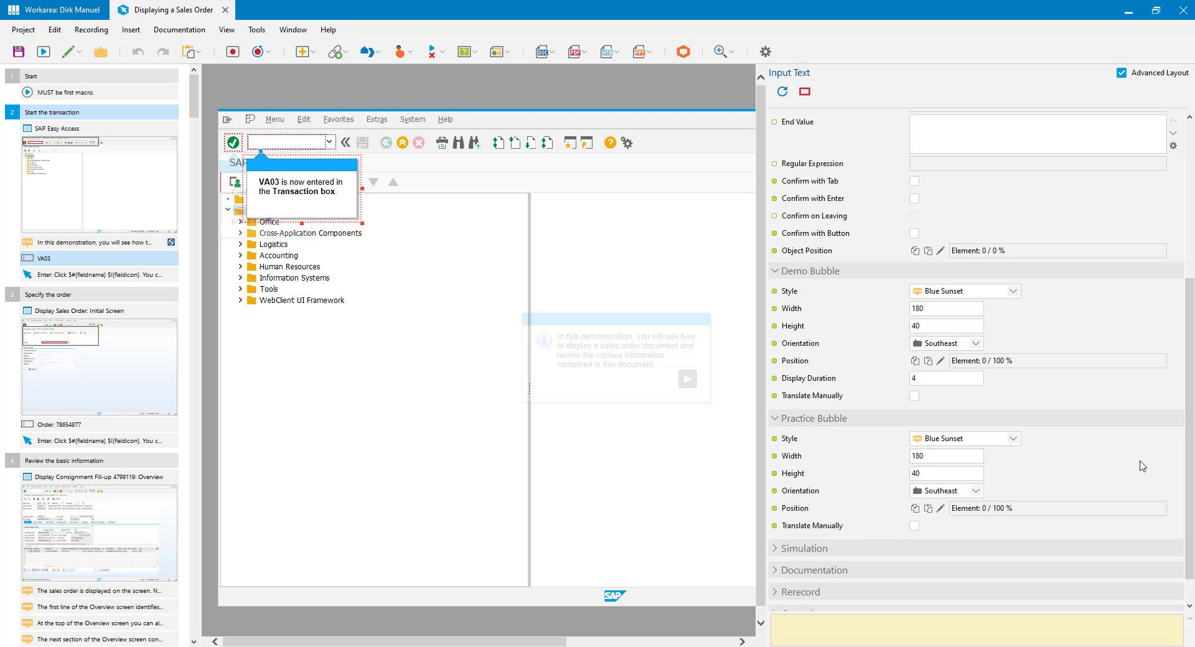
{"action": "scroll", "coordinate": [1153, 289], "scroll_direction": "up", "scroll_amount": 4}
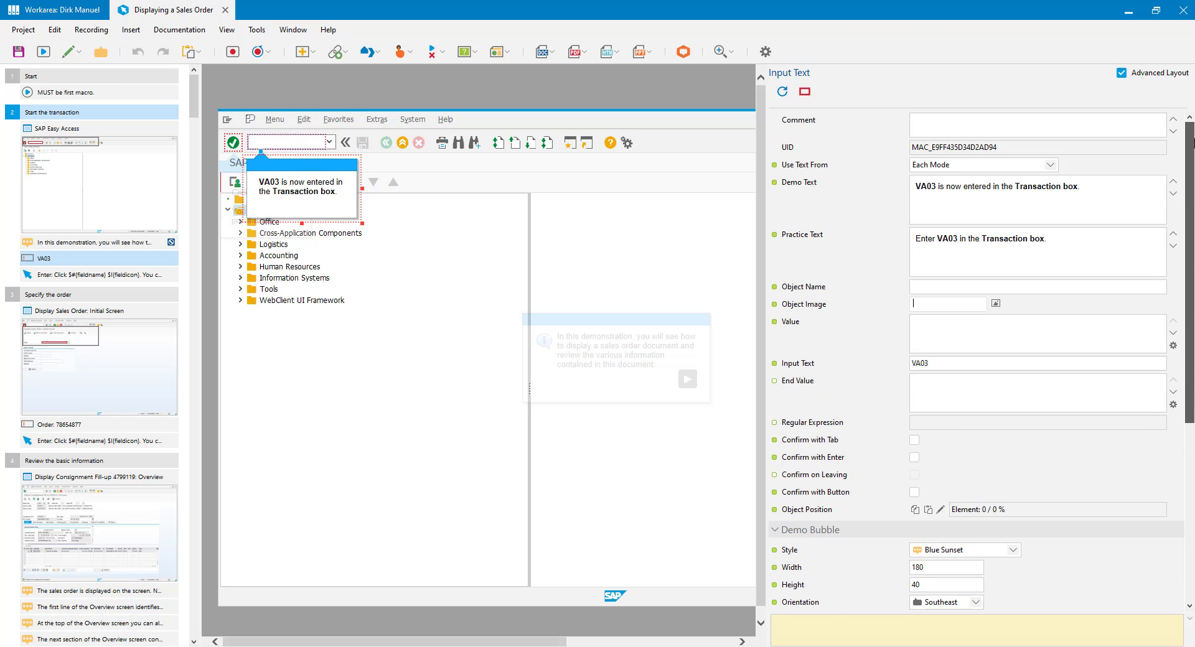
Step: Rewrite the demo text to 'This task is started by entering VA03 in the Transaction box' with VA03 bold
{"action": "left_click", "coordinate": [1087, 214]}
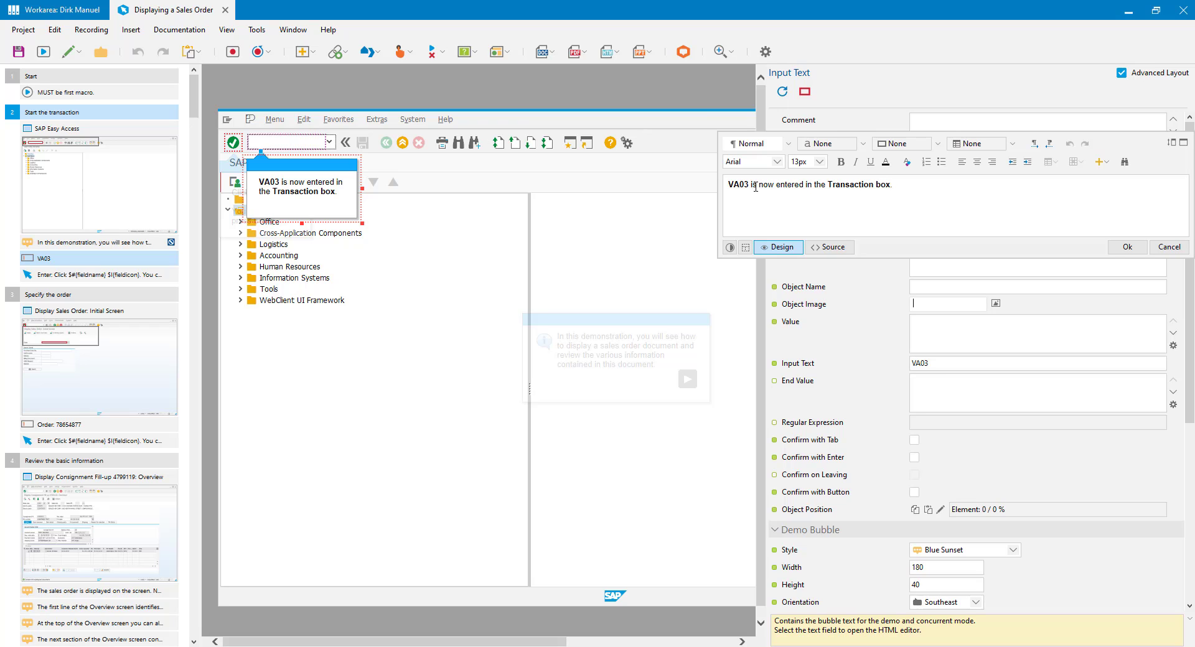
{"action": "key", "text": "ctrl+b"}
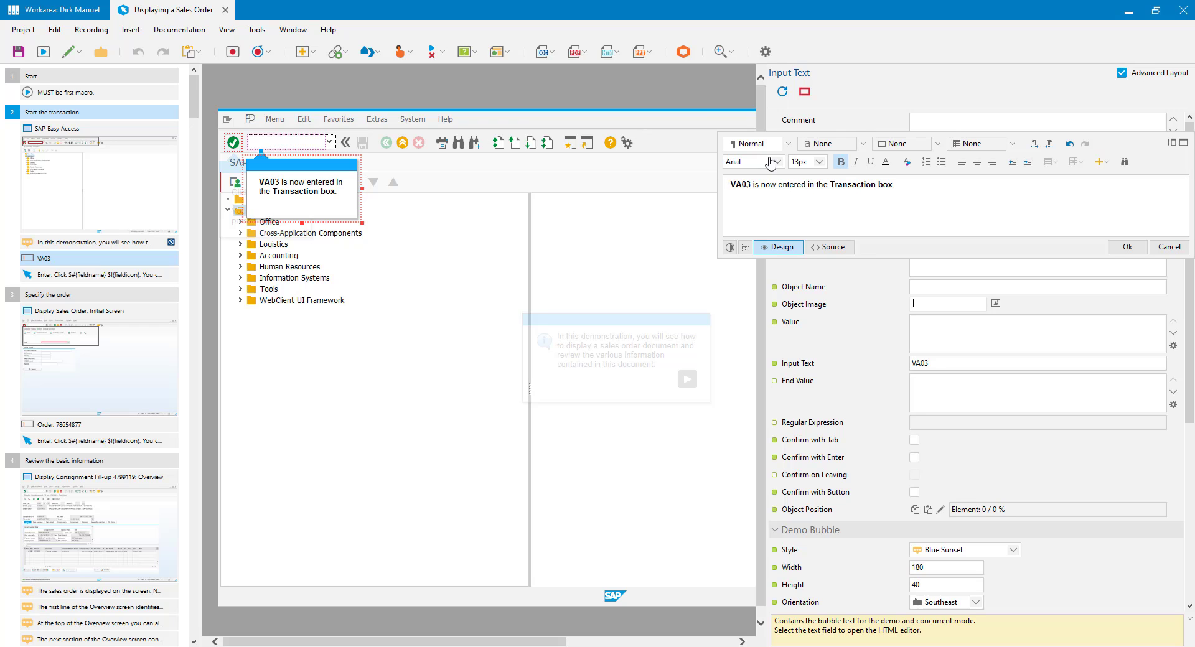
{"action": "type", "text": "This task is start"}
{"action": "type", "text": "ed by entering"}
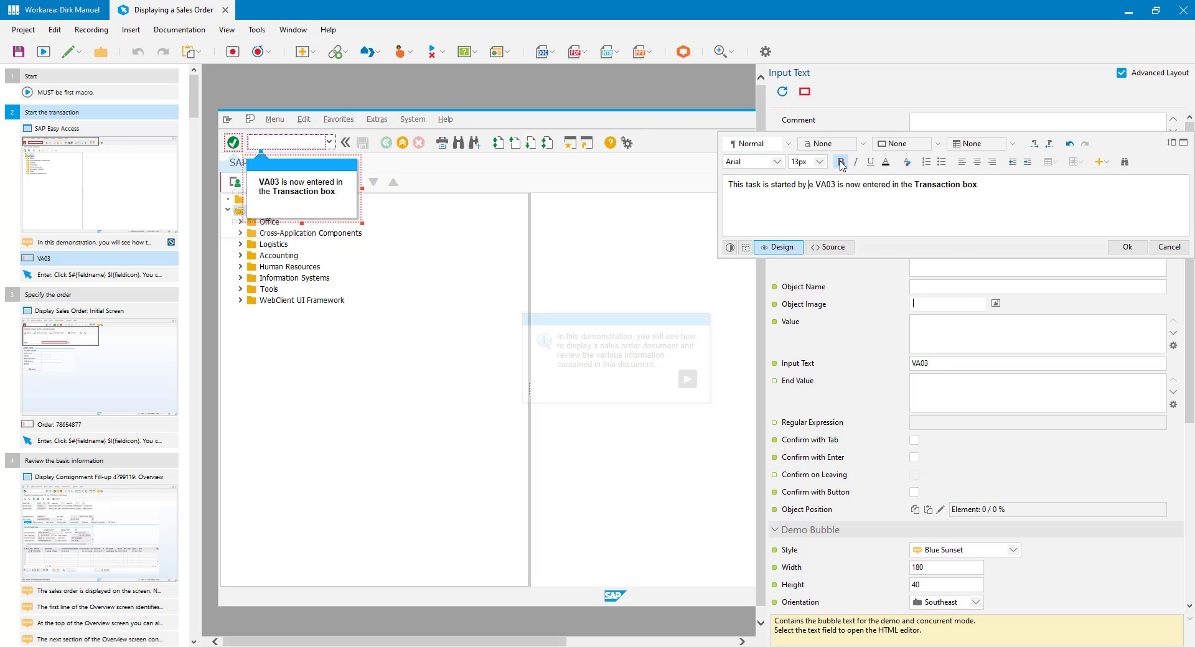
{"action": "key", "text": "ctrl+Right"}
{"action": "key", "text": "ctrl+shift+Right"}
{"action": "key", "text": "ctrl+shift+Right"}
{"action": "key", "text": "ctrl+shift+Right"}
{"action": "key", "text": "Delete"}
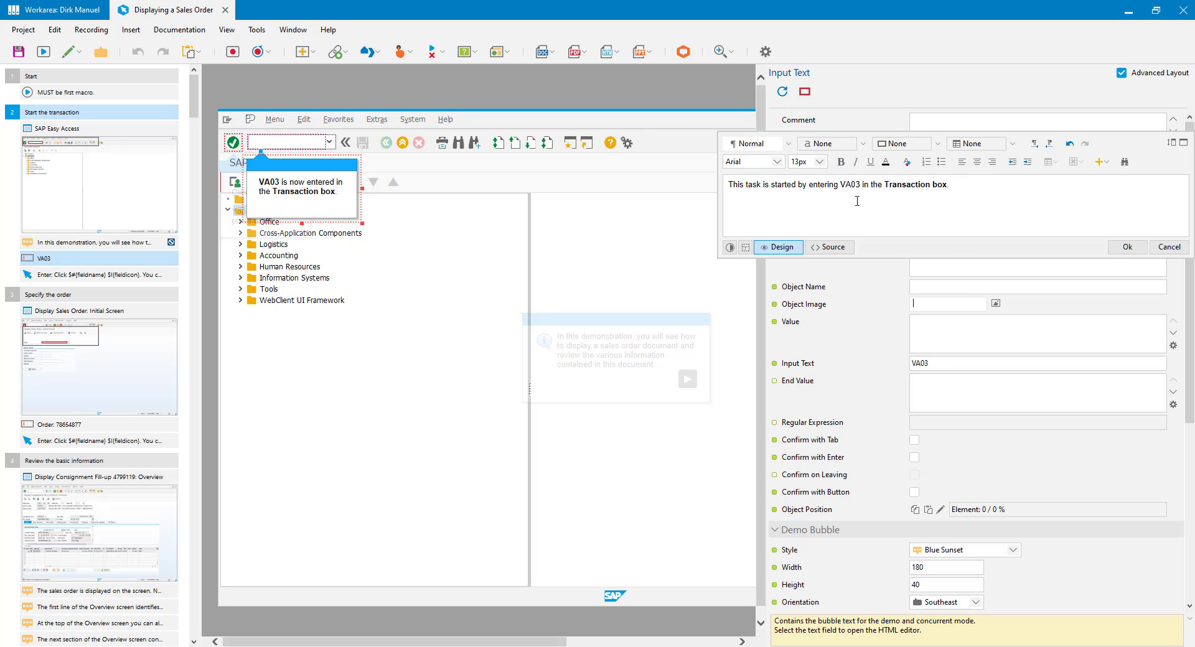
{"action": "left_click", "coordinate": [847, 184]}
{"action": "left_click", "coordinate": [840, 162]}
{"action": "left_click", "coordinate": [947, 208]}
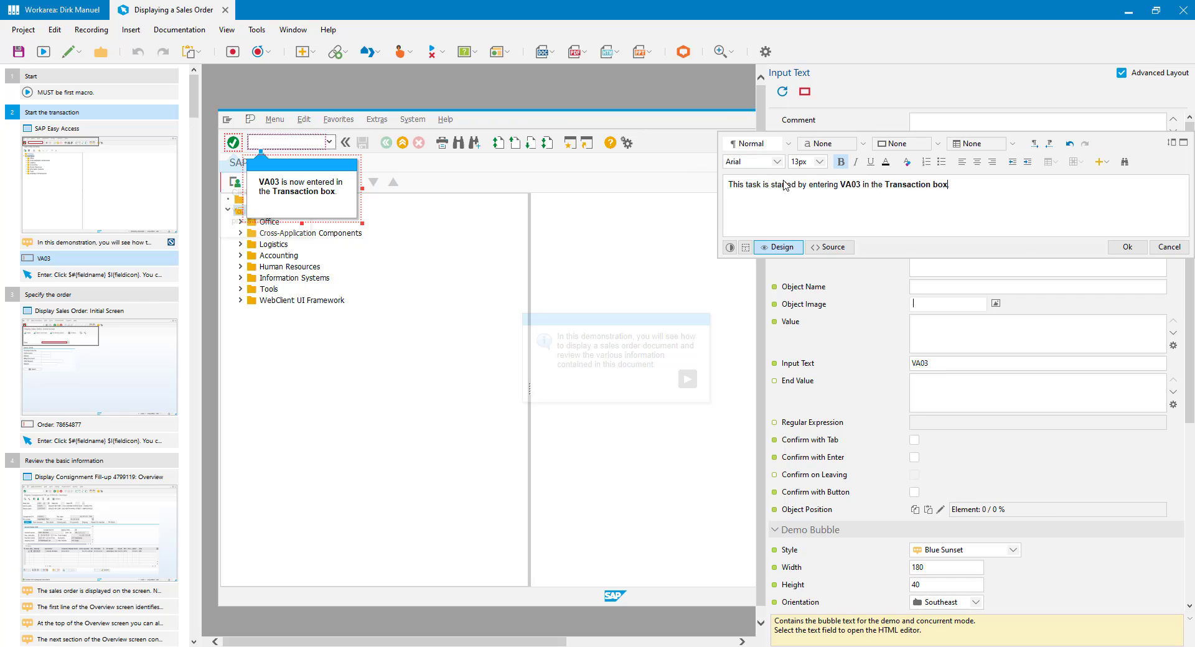
{"action": "left_click", "coordinate": [1133, 249]}
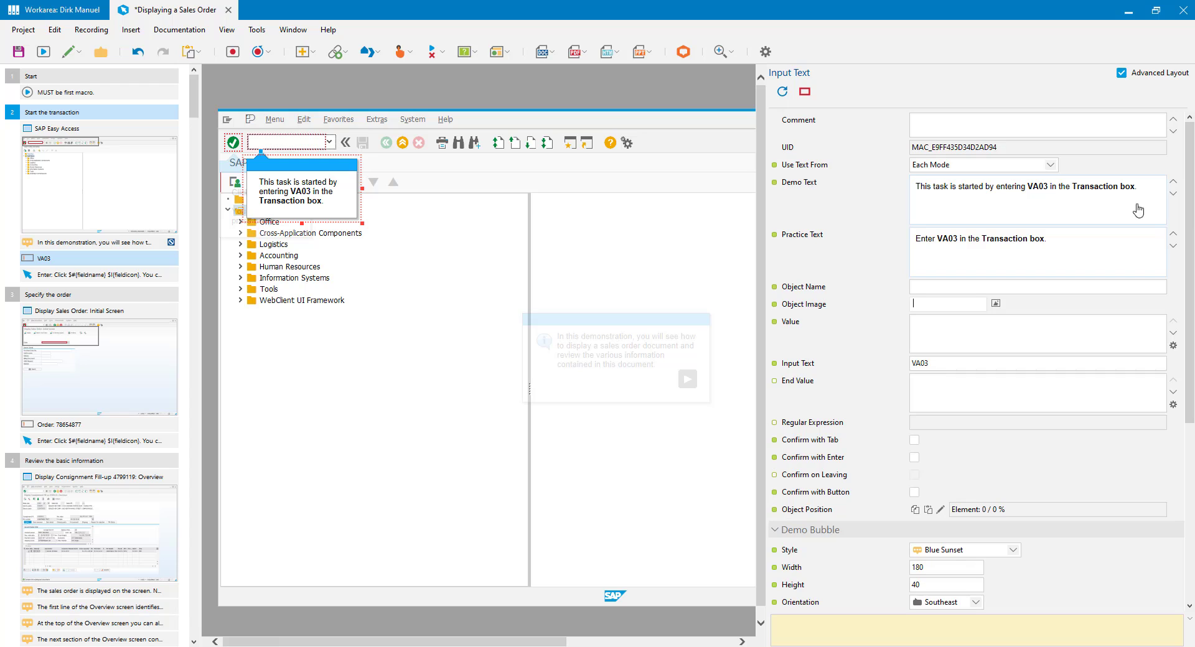
Step: Color the word VA03 red in the VA03 step's practice text
{"action": "scroll", "coordinate": [1192, 226], "scroll_direction": "down", "scroll_amount": 5}
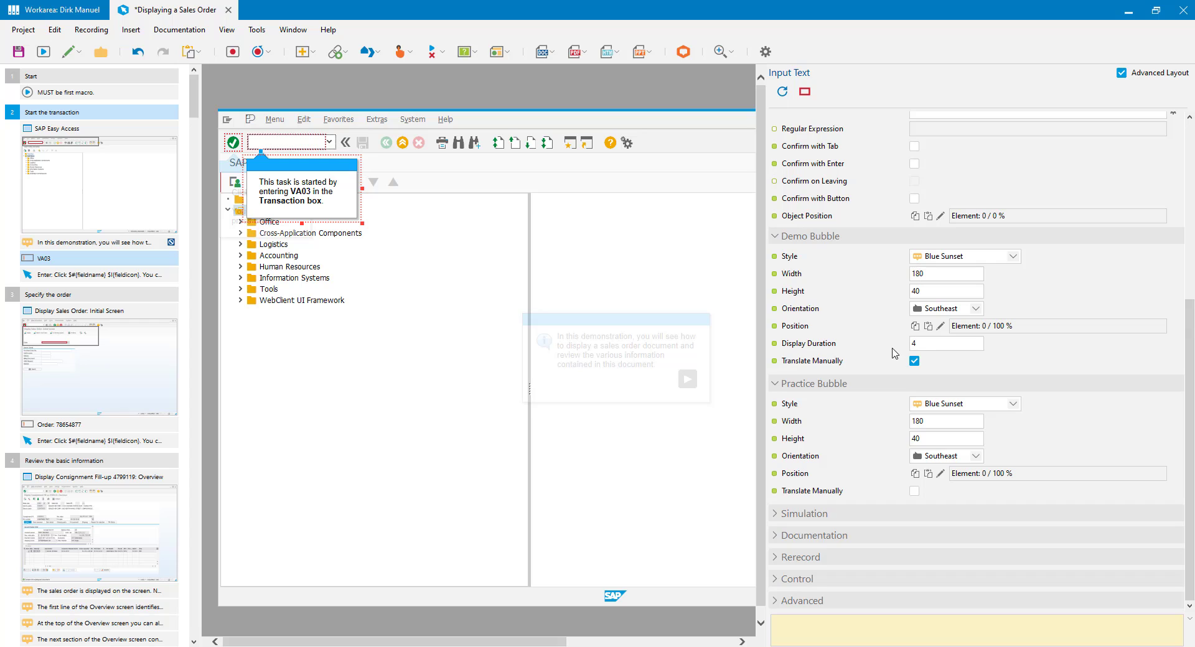
{"action": "scroll", "coordinate": [1191, 324], "scroll_direction": "up", "scroll_amount": 5}
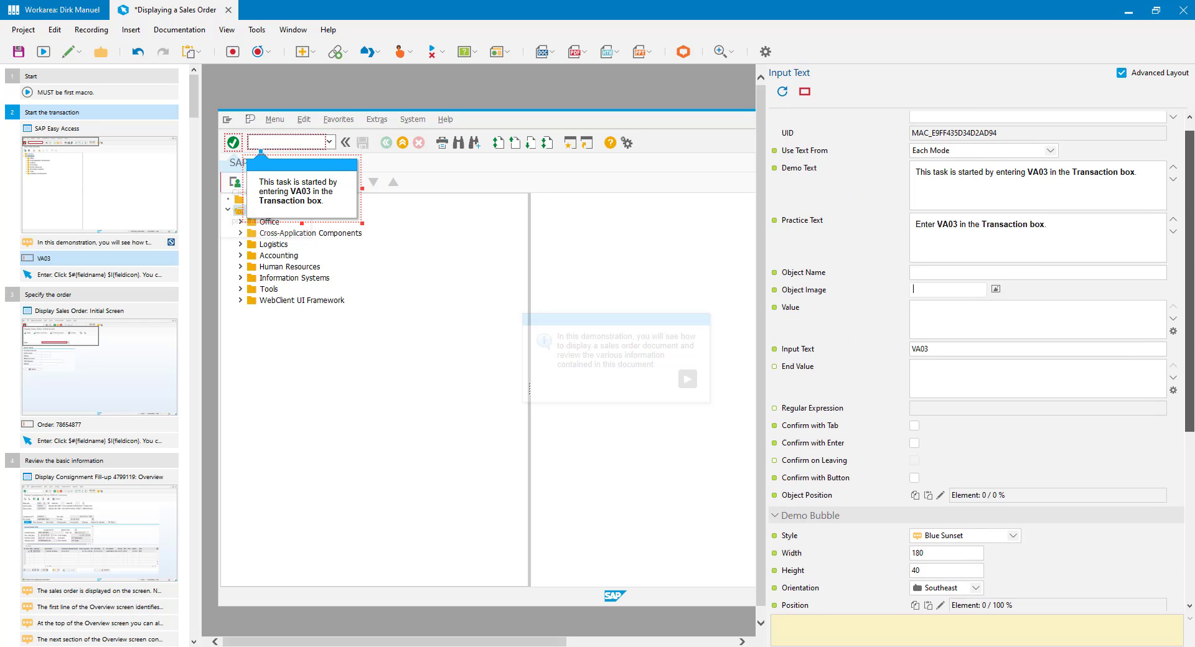
{"action": "left_click", "coordinate": [972, 264]}
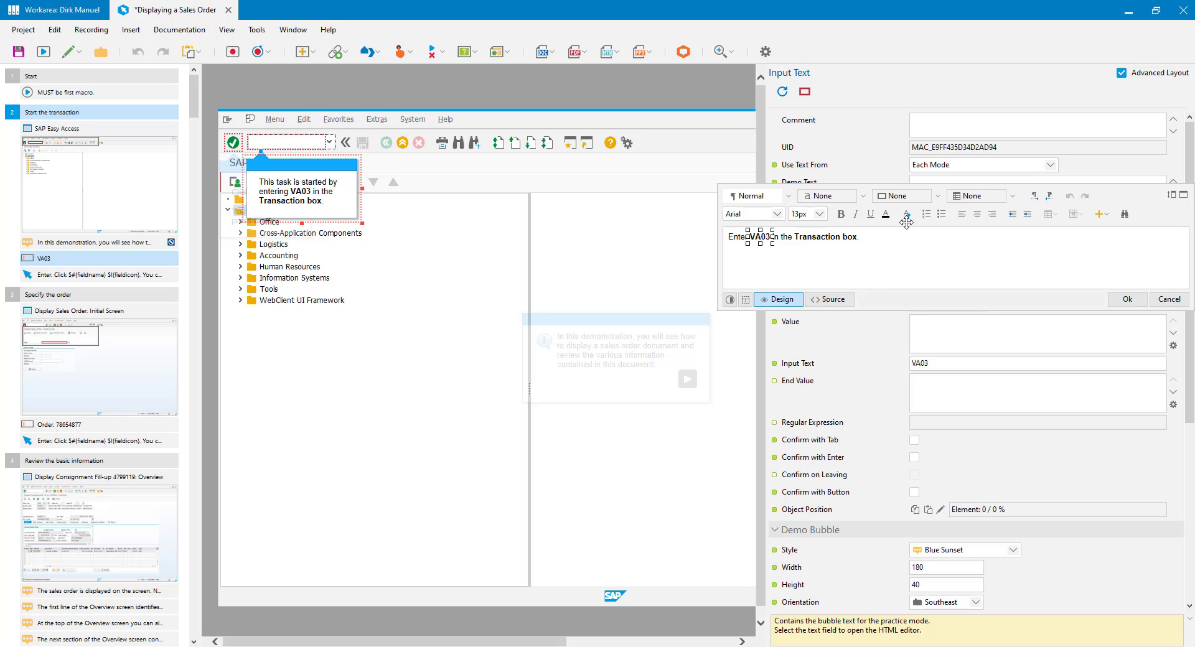
{"action": "left_click", "coordinate": [886, 214]}
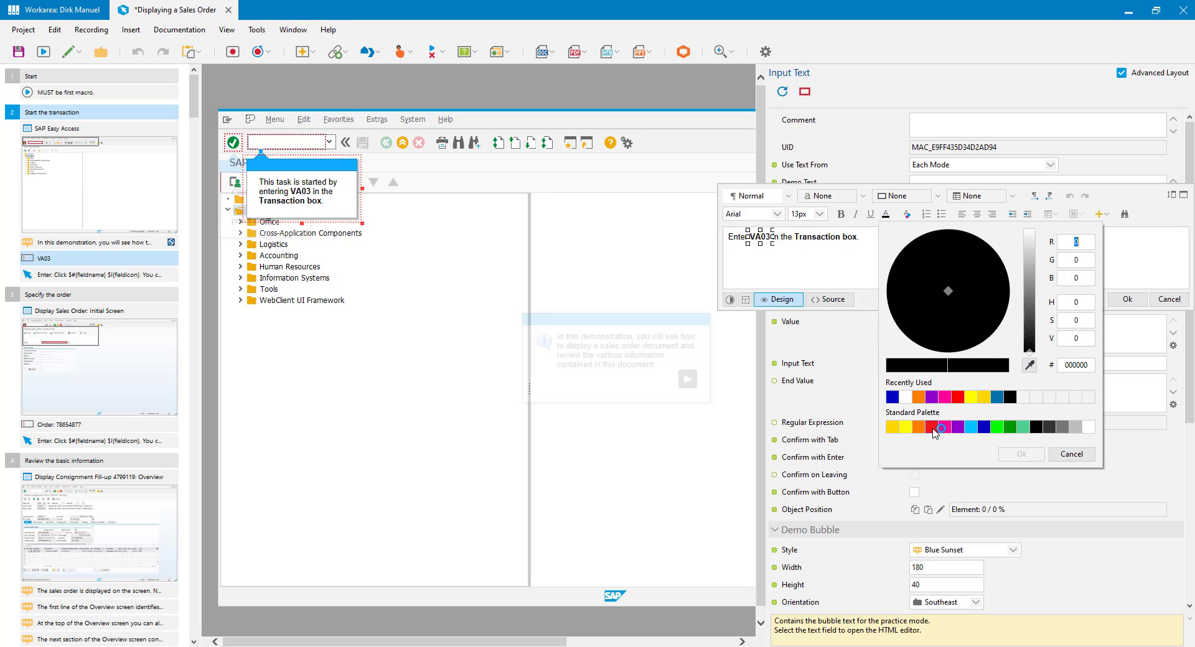
{"action": "left_click", "coordinate": [932, 427]}
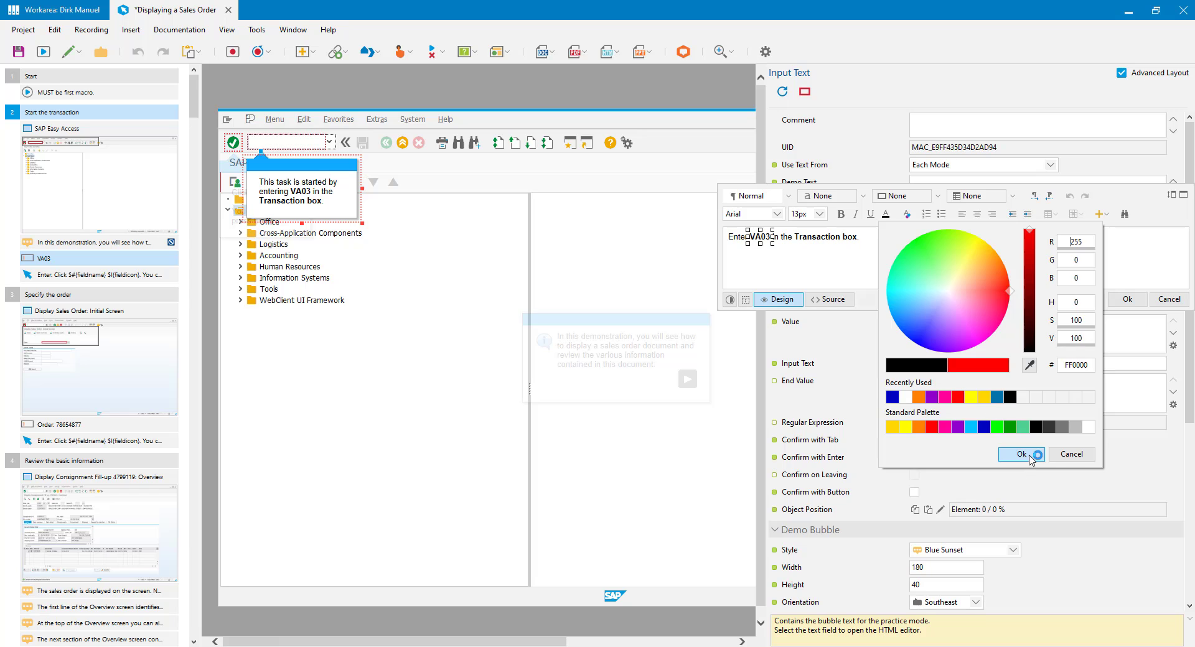
{"action": "left_click", "coordinate": [1026, 455]}
{"action": "left_click", "coordinate": [1127, 299]}
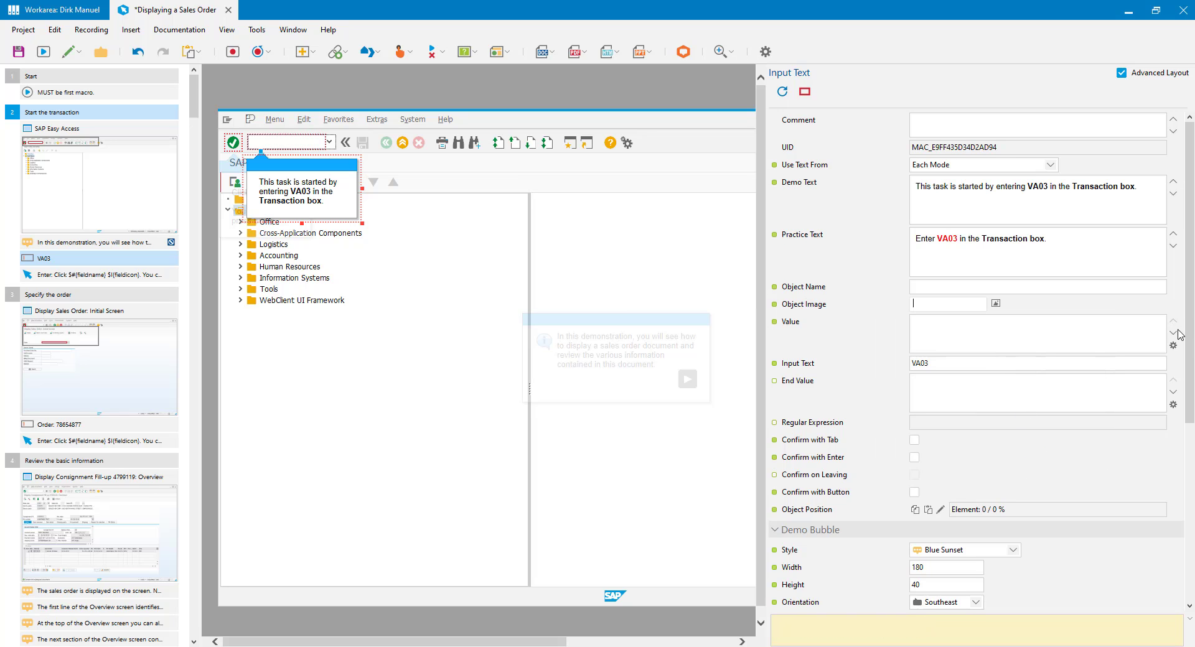
{"action": "scroll", "coordinate": [1121, 343], "scroll_direction": "down", "scroll_amount": 5}
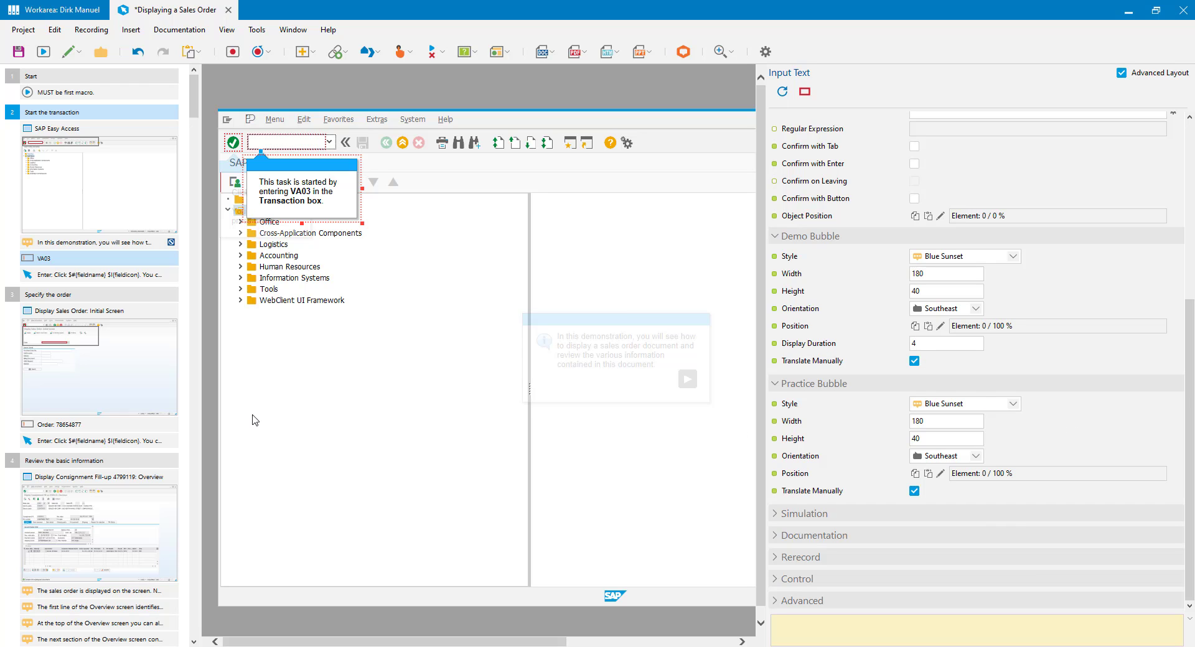
{"action": "left_click", "coordinate": [70, 278]}
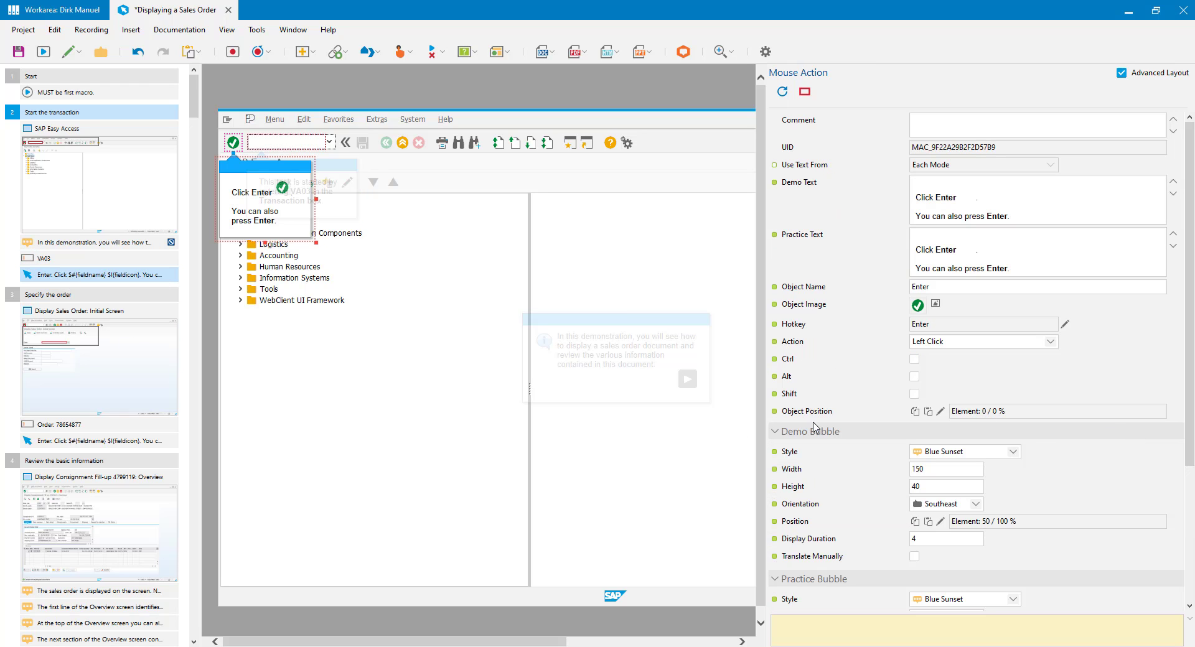
{"action": "scroll", "coordinate": [1059, 445], "scroll_direction": "down", "scroll_amount": 5}
{"action": "left_click", "coordinate": [813, 457]}
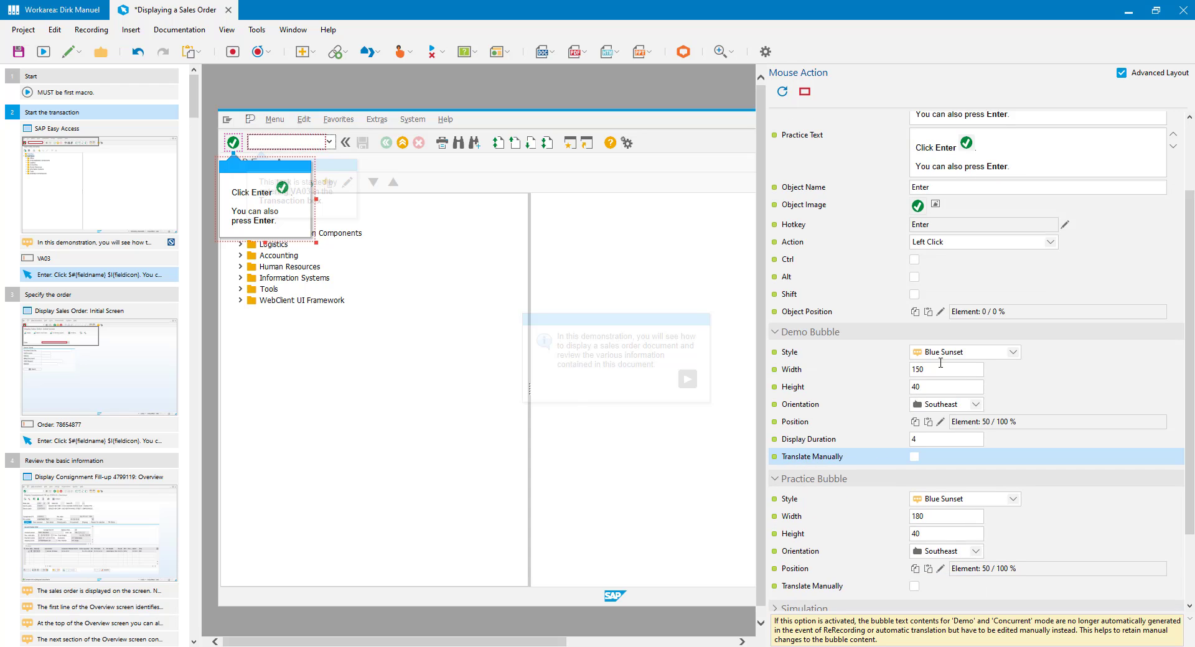
{"action": "scroll", "coordinate": [938, 361], "scroll_direction": "up", "scroll_amount": 2}
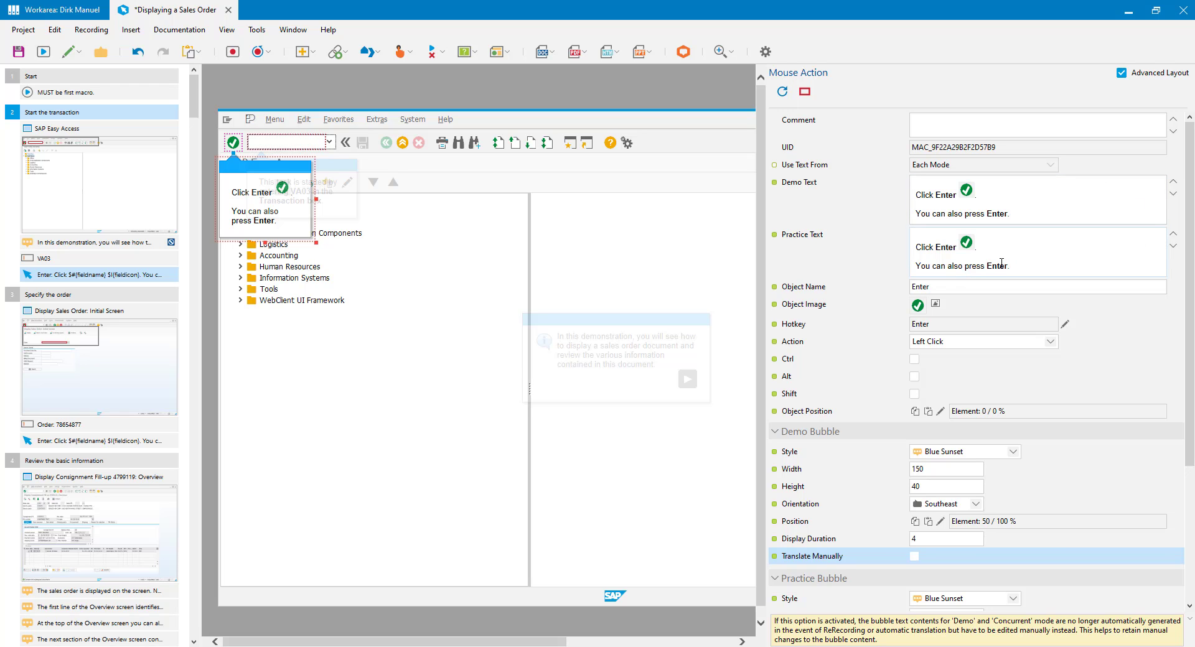
{"action": "left_click", "coordinate": [99, 258]}
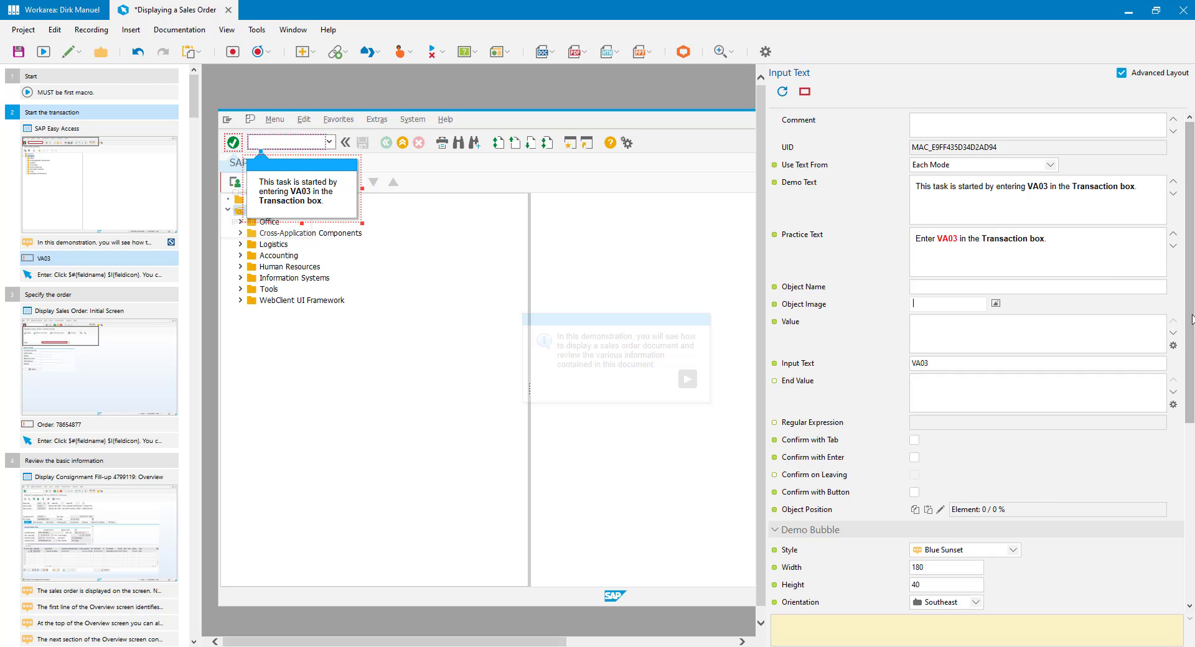
Step: Turn off Translate Manually for the VA03 step's practice bubble and review the remaining bubble properties
{"action": "mouse_move", "coordinate": [1192, 319]}
{"action": "left_mouse_down"}
{"action": "mouse_move", "coordinate": [1192, 435]}
{"action": "mouse_move", "coordinate": [1192, 316]}
{"action": "left_mouse_up"}
{"action": "scroll", "coordinate": [1021, 249], "scroll_direction": "down", "scroll_amount": 5}
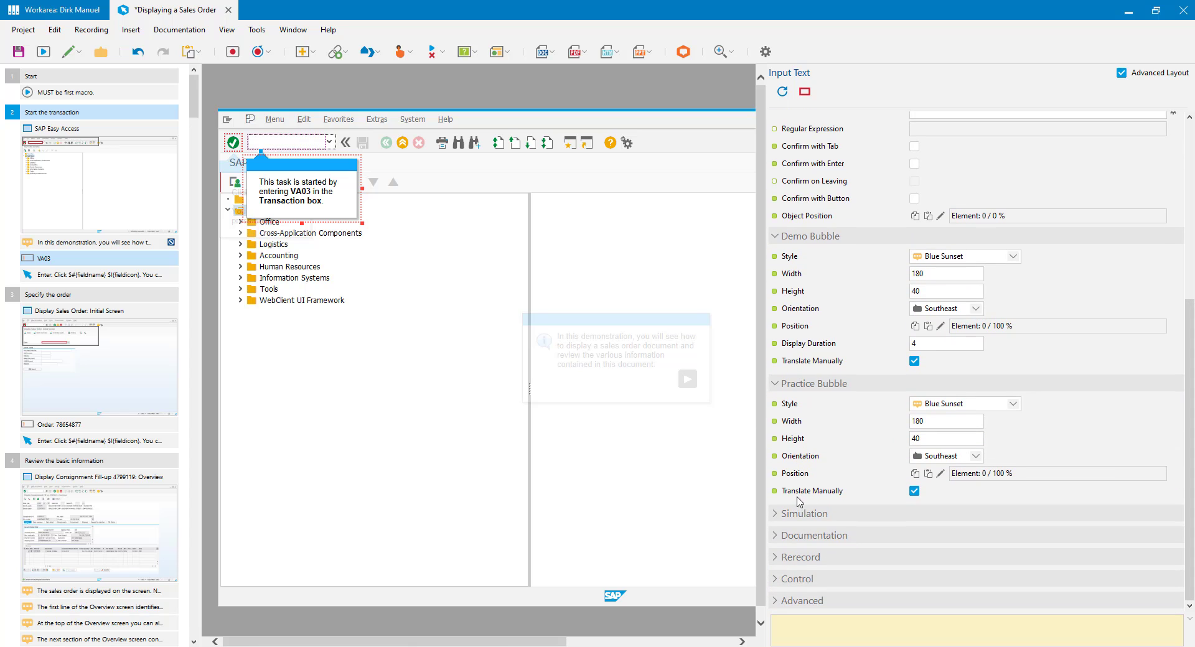
{"action": "left_click", "coordinate": [914, 492]}
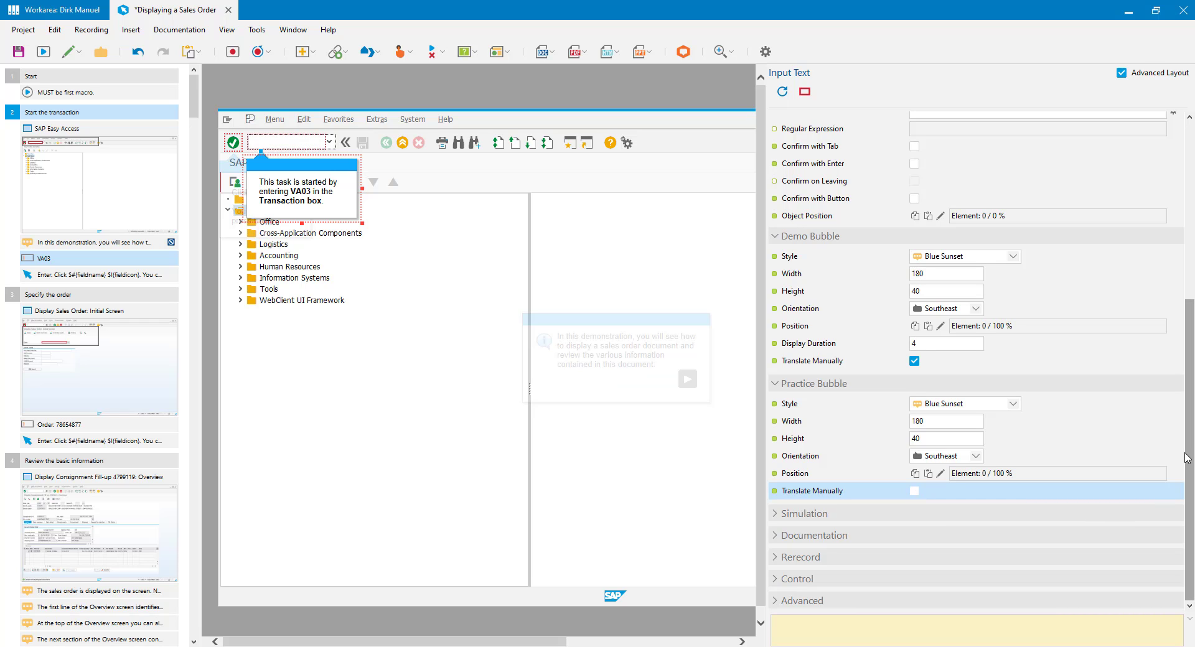
{"action": "scroll", "coordinate": [1193, 449], "scroll_direction": "up", "scroll_amount": 4}
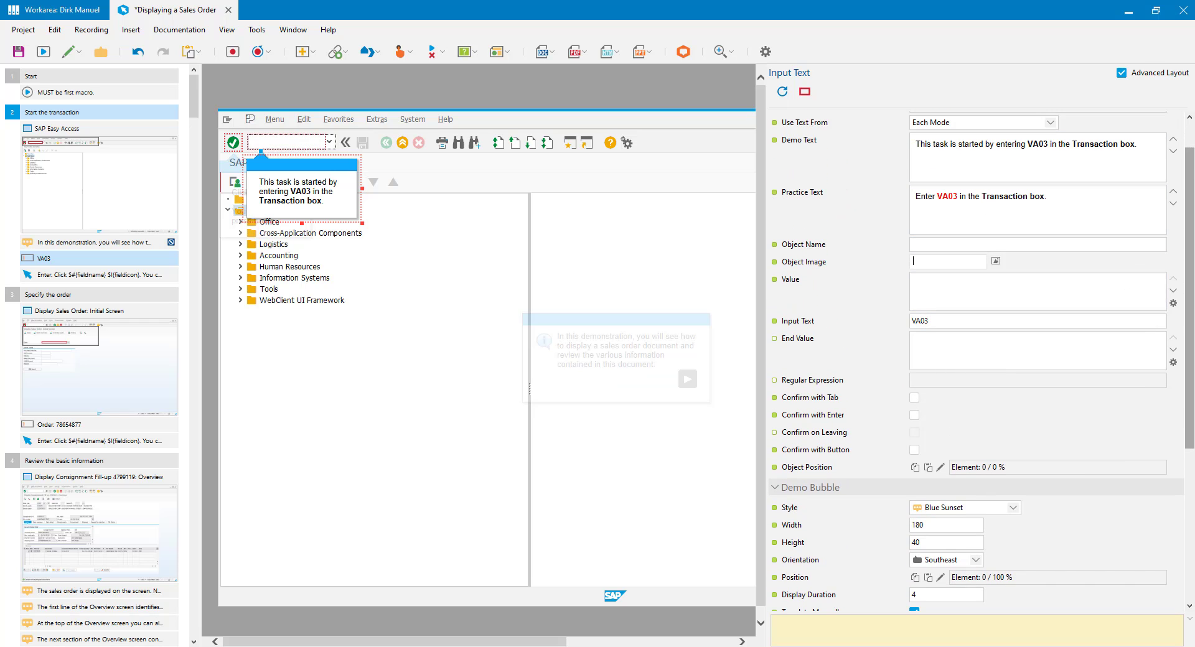
{"action": "scroll", "coordinate": [1190, 324], "scroll_direction": "down", "scroll_amount": 4}
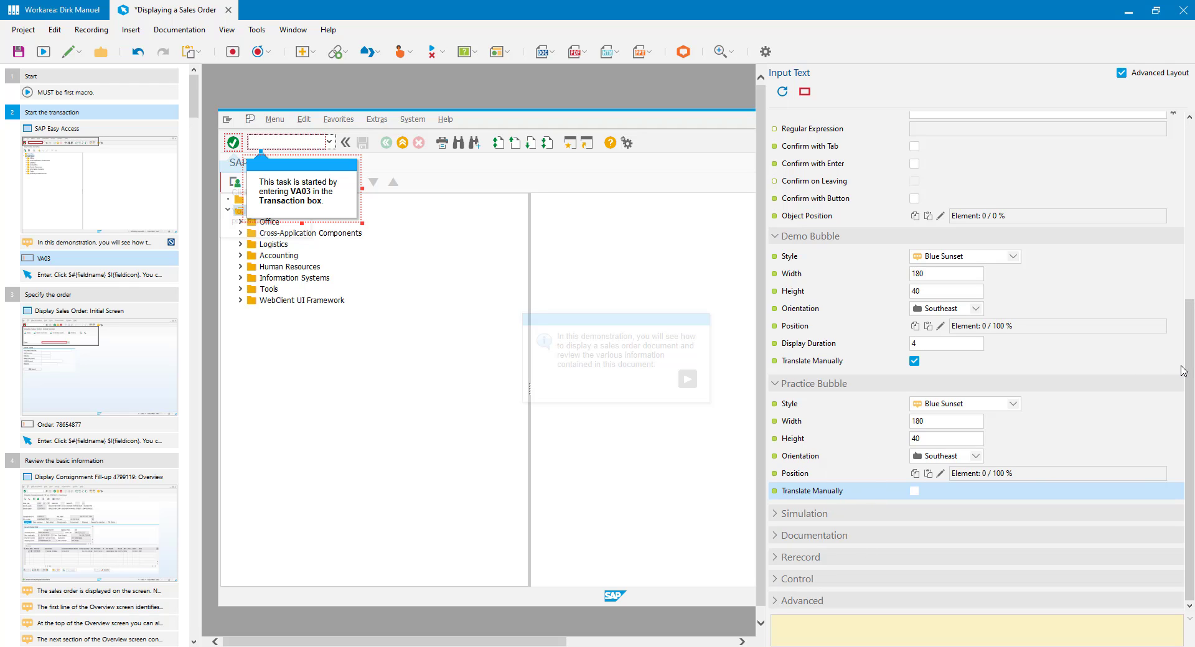
{"action": "left_click_drag", "start_coordinate": [1183, 371], "coordinate": [1185, 195]}
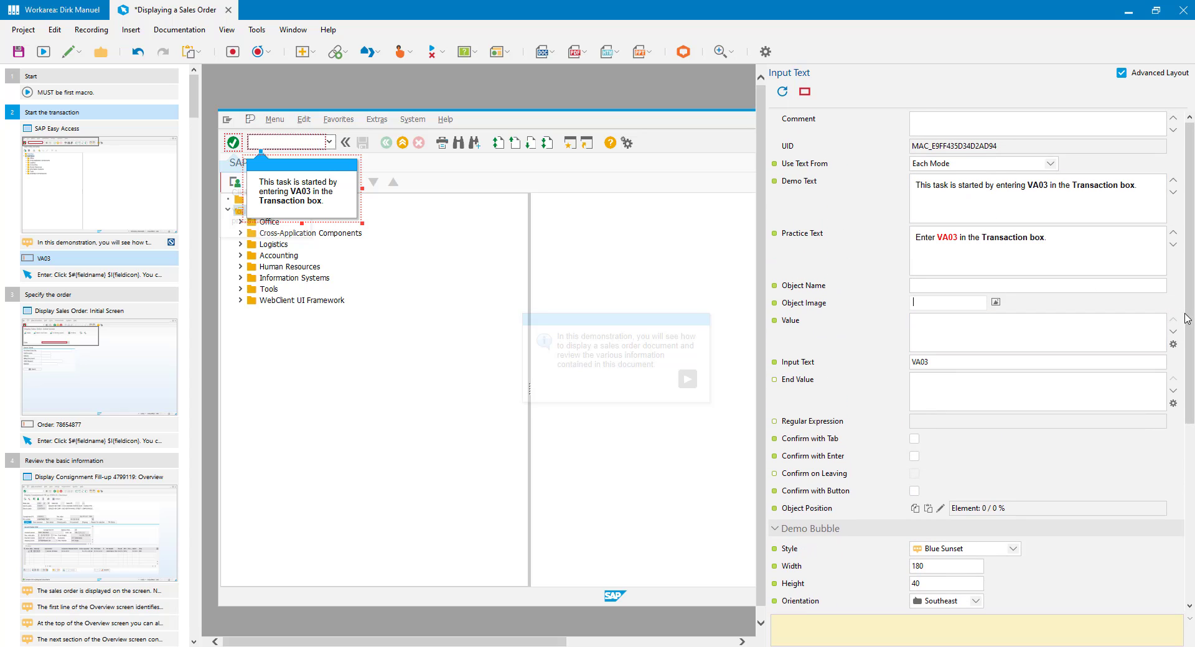
{"action": "left_click_drag", "start_coordinate": [1187, 318], "coordinate": [1186, 459]}
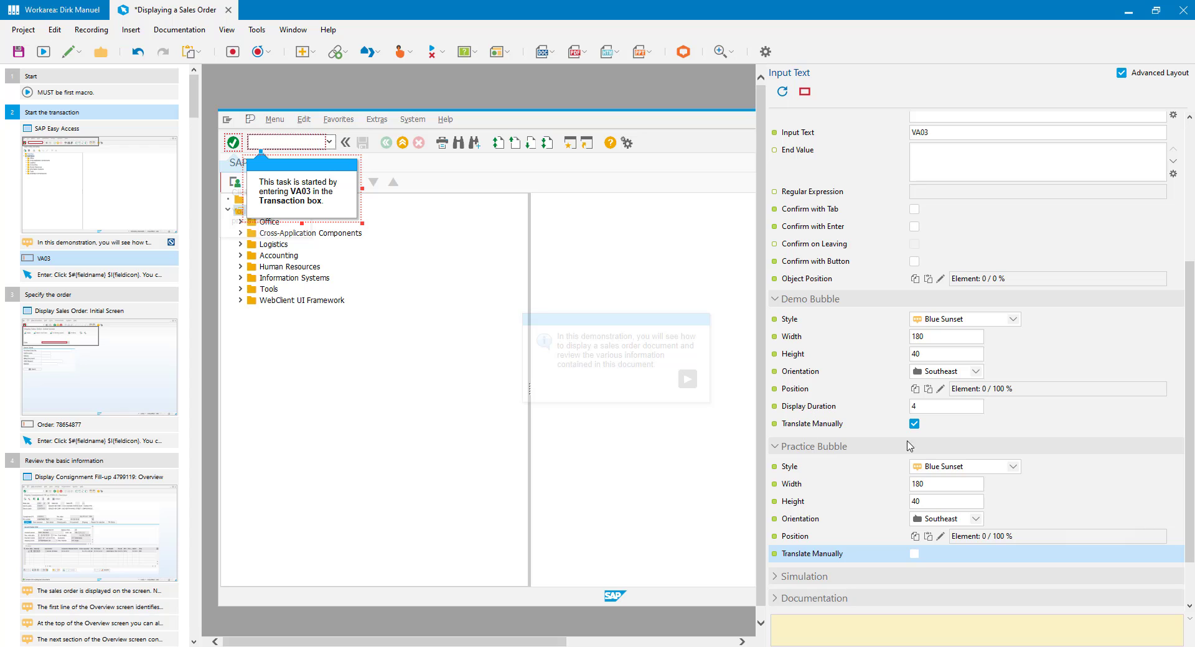
{"action": "scroll", "coordinate": [991, 278], "scroll_direction": "up", "scroll_amount": 4}
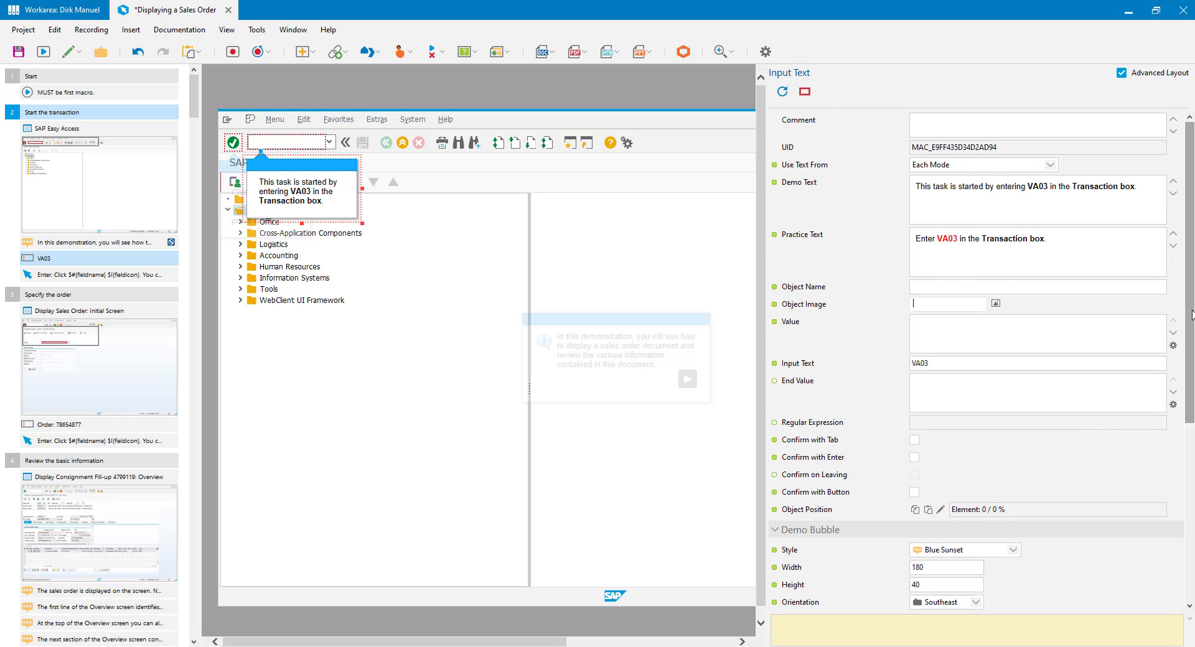
{"action": "left_click_drag", "start_coordinate": [1192, 310], "coordinate": [1190, 489]}
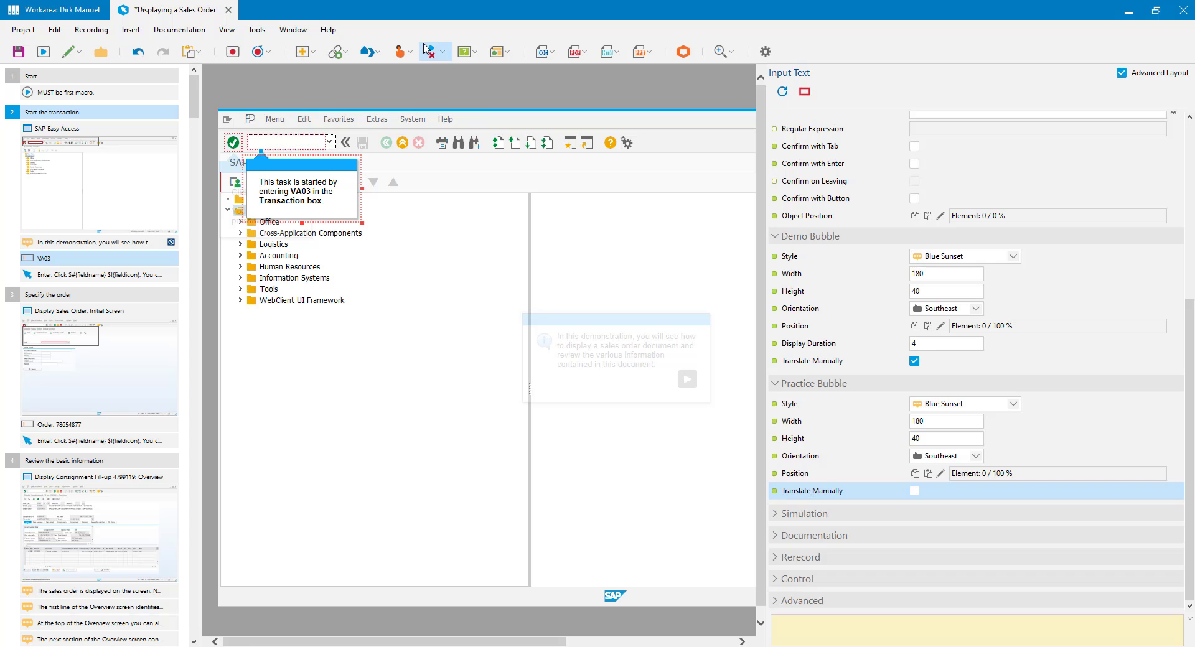
Step: Close Displaying a Sales Order with changes saved, then select Resources > Recording Dictionaries > Simulation
{"action": "left_click", "coordinate": [230, 11]}
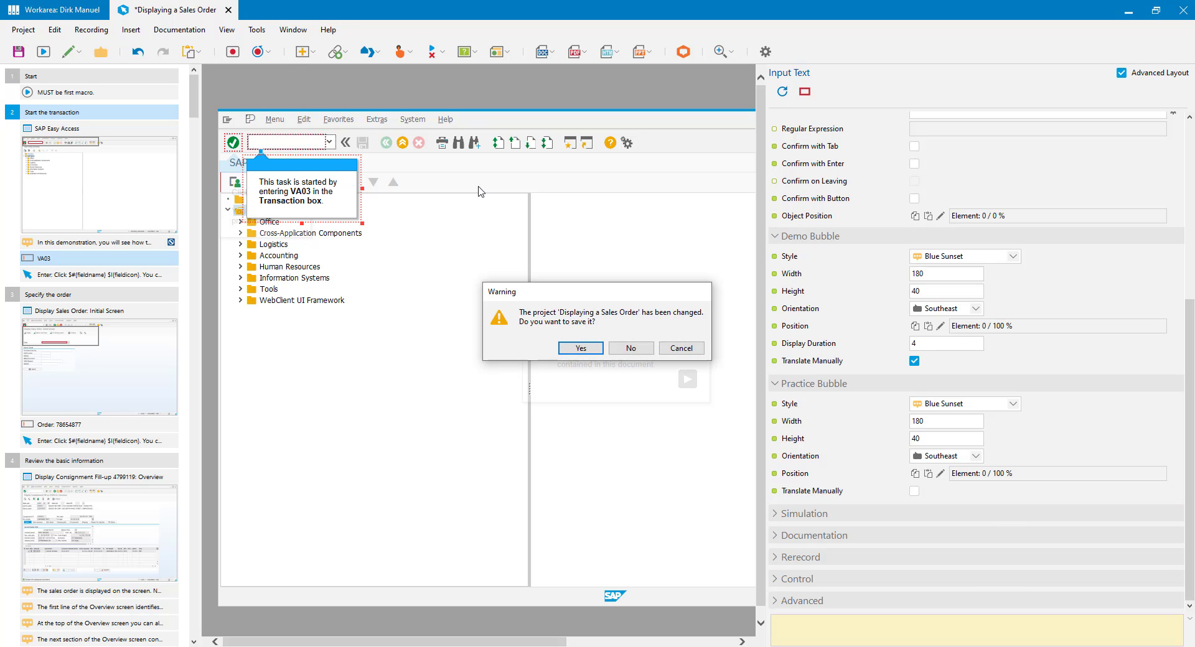
{"action": "left_click", "coordinate": [573, 350]}
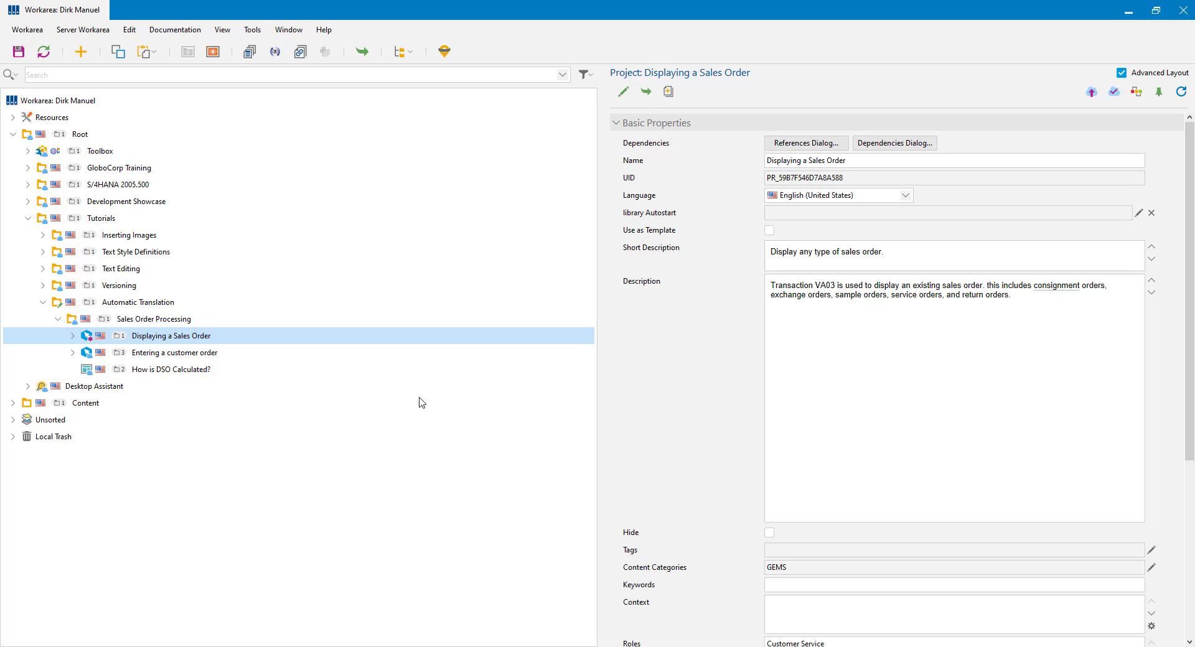
{"action": "left_click", "coordinate": [13, 118]}
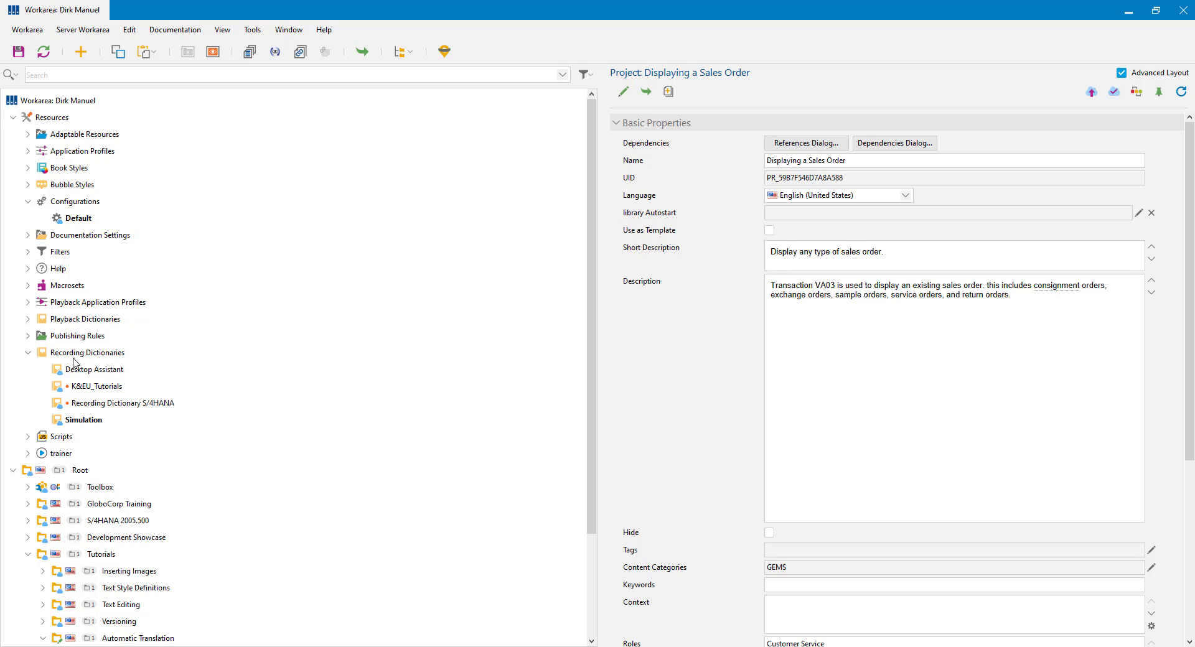
{"action": "left_click", "coordinate": [80, 422]}
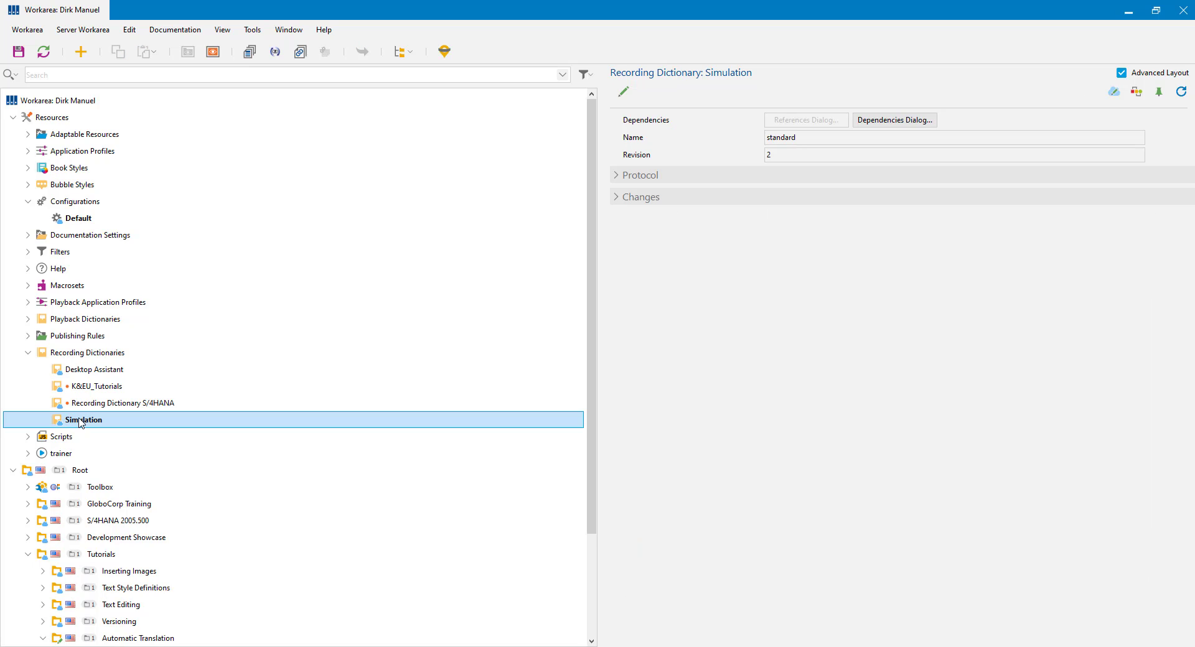
Step: Open the Simulation dictionary for editing and select the input_text_value_tpcd.demo entry
{"action": "double_click", "coordinate": [80, 421]}
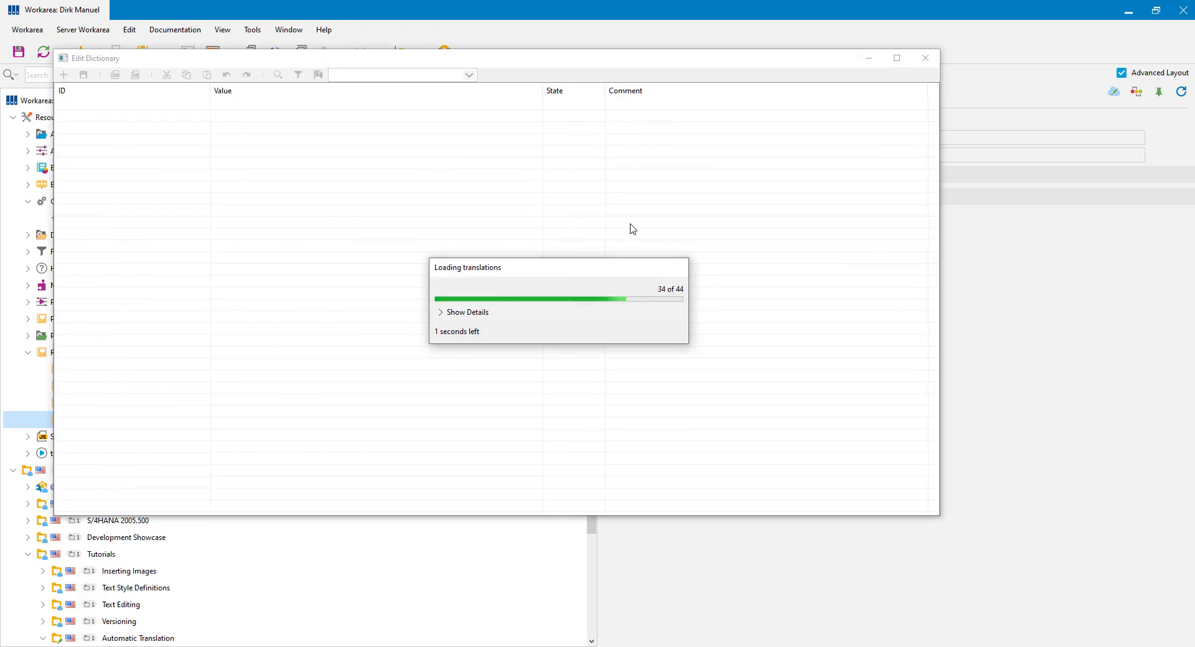
{"action": "left_click_drag", "start_coordinate": [933, 121], "coordinate": [910, 328]}
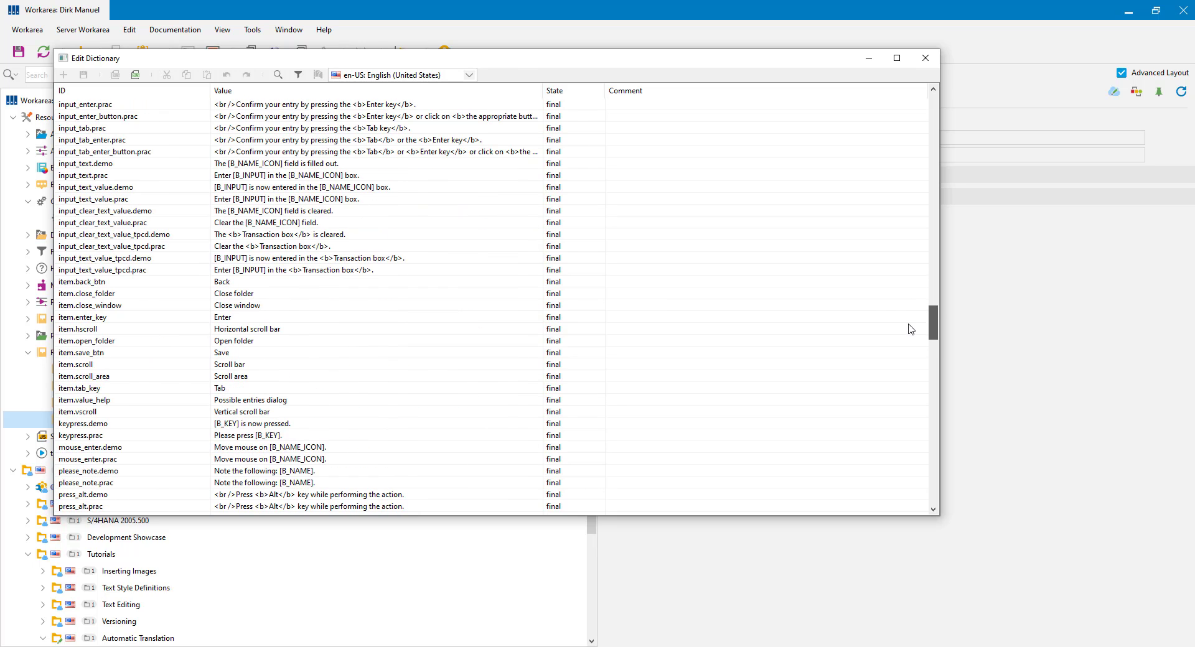
{"action": "left_click", "coordinate": [68, 258]}
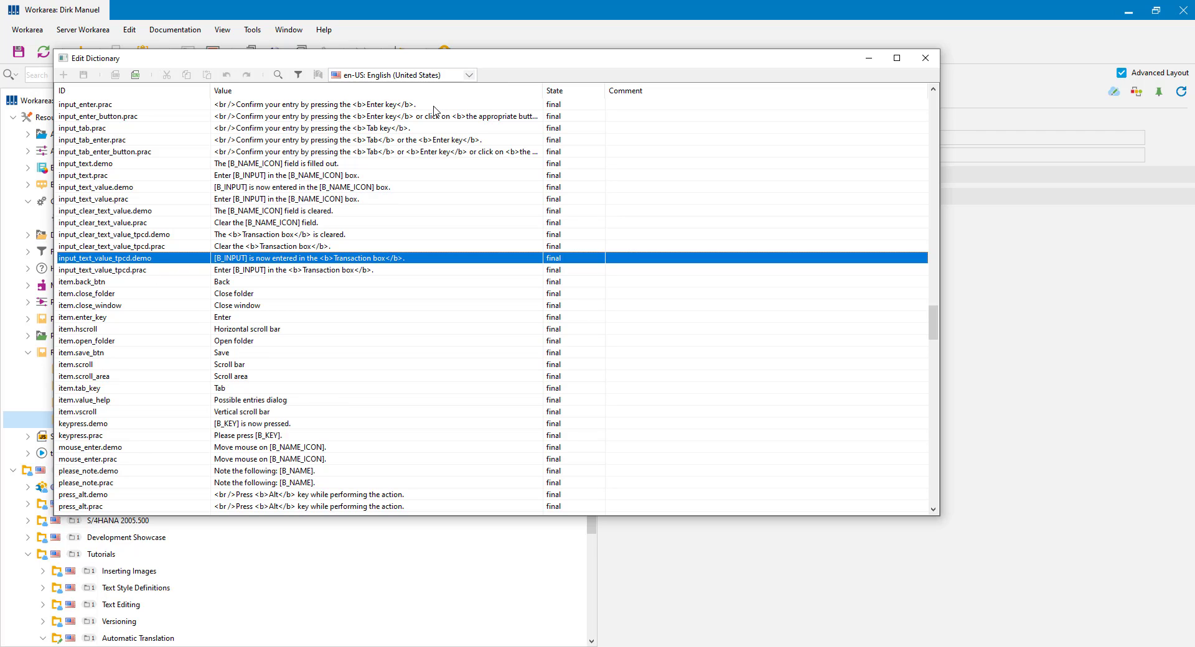
Step: Switch the dictionary language to de-DE: German (Germany) and check the input_text_value.prac entry
{"action": "left_click", "coordinate": [470, 75]}
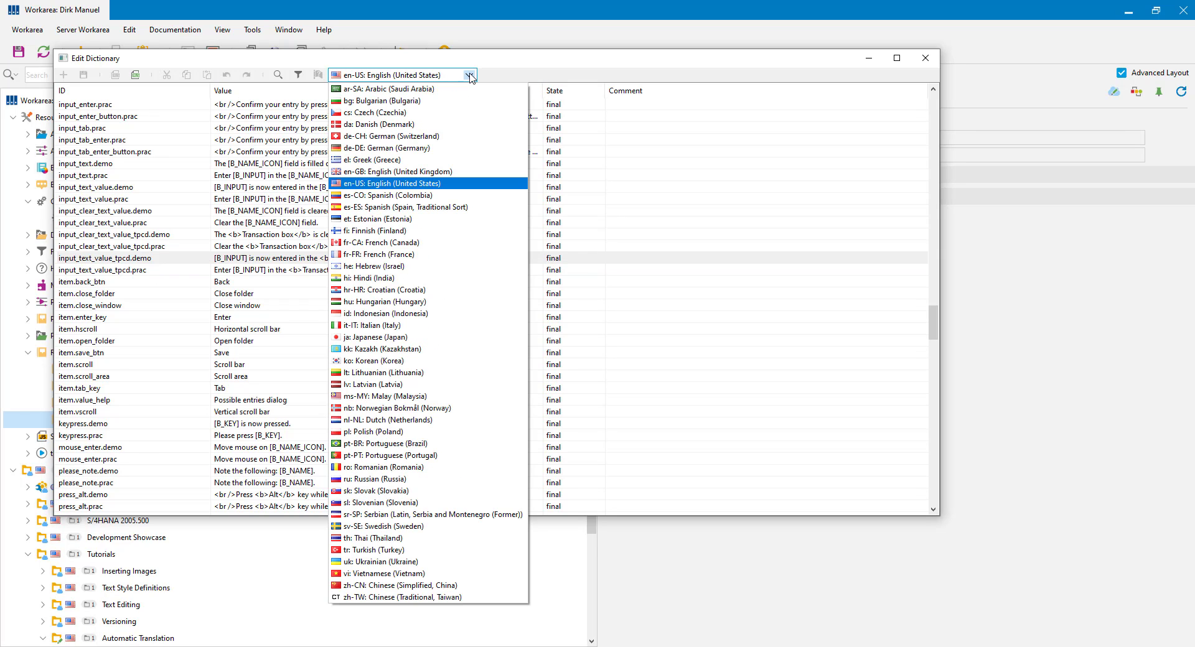
{"action": "key", "text": "Up"}
{"action": "key", "text": "Up"}
{"action": "key", "text": "Up"}
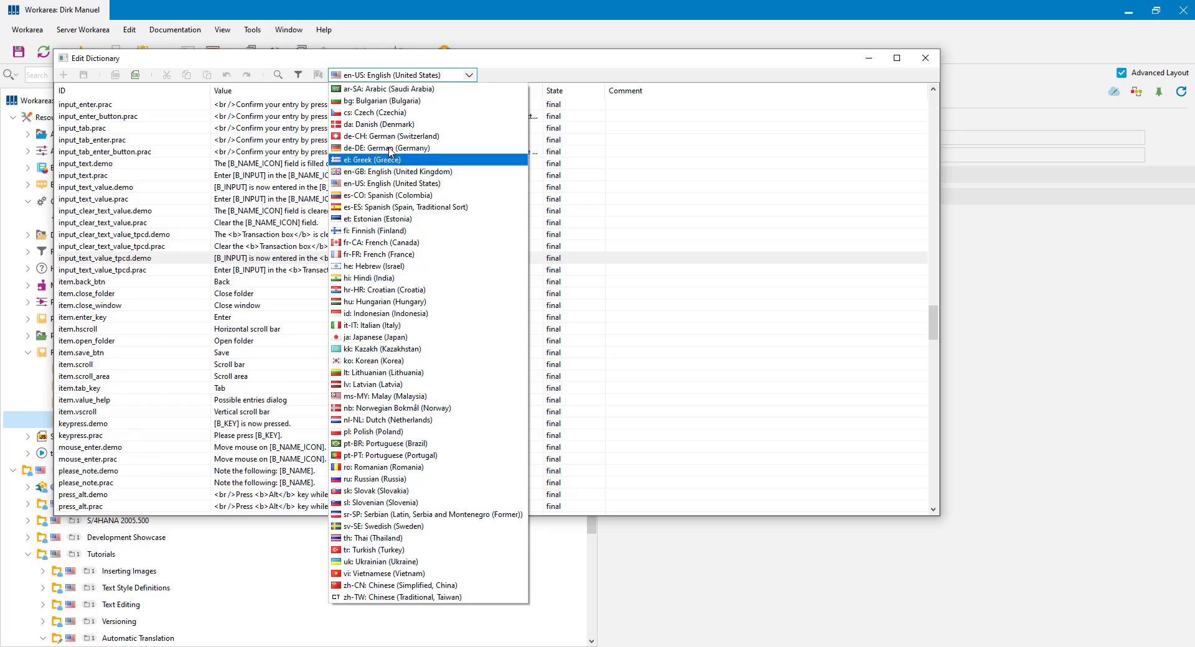
{"action": "key", "text": "Return"}
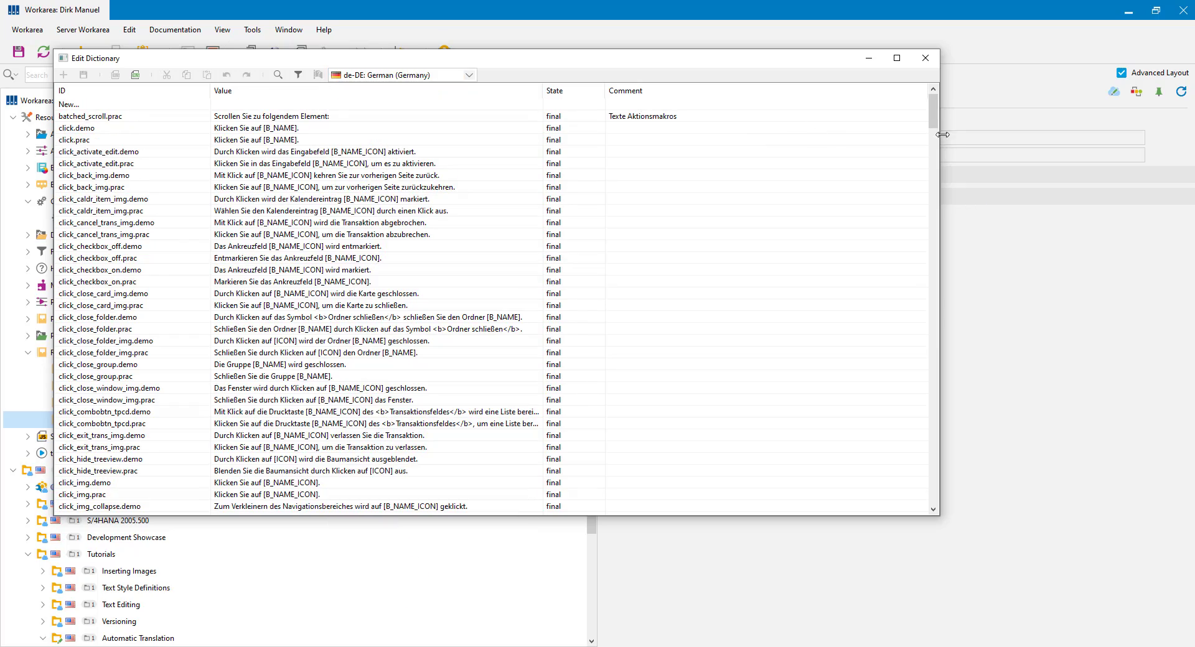
{"action": "left_click_drag", "start_coordinate": [932, 114], "coordinate": [917, 327]}
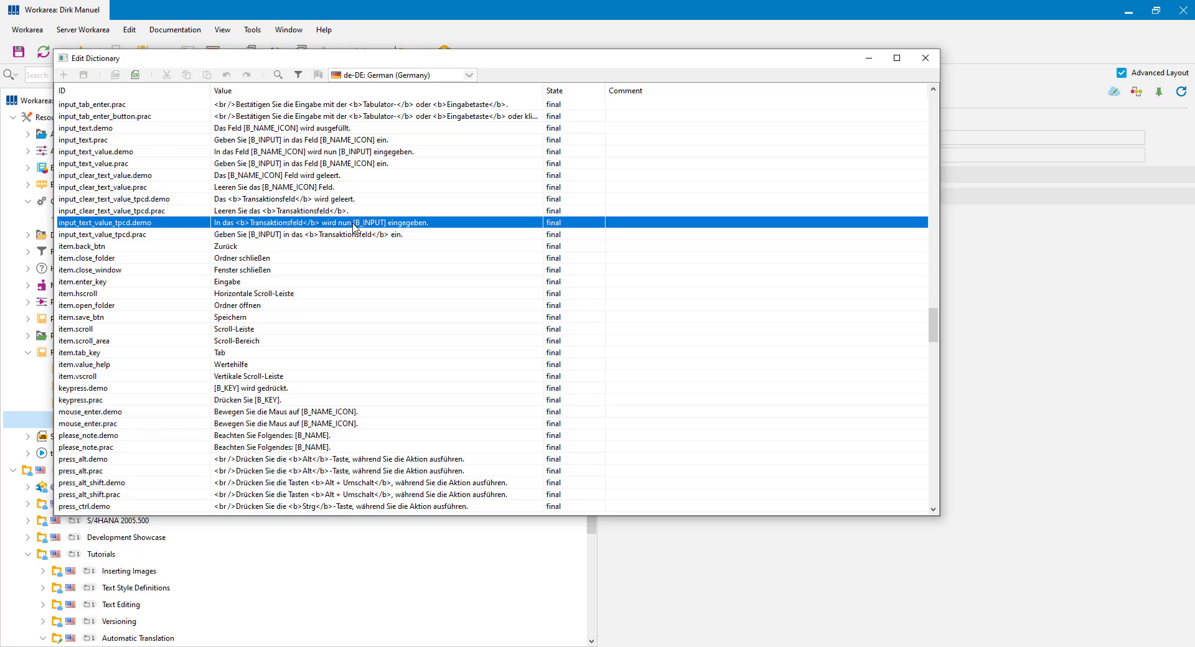
{"action": "left_click", "coordinate": [429, 163]}
{"action": "left_click", "coordinate": [469, 74]}
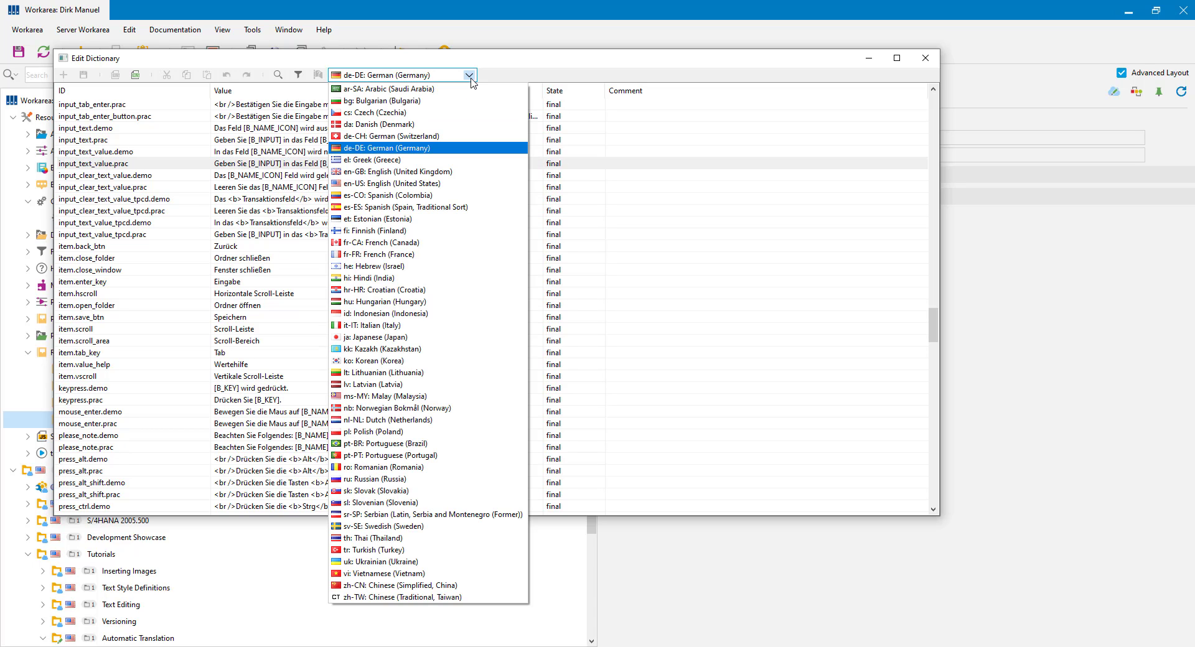
{"action": "left_click", "coordinate": [473, 76]}
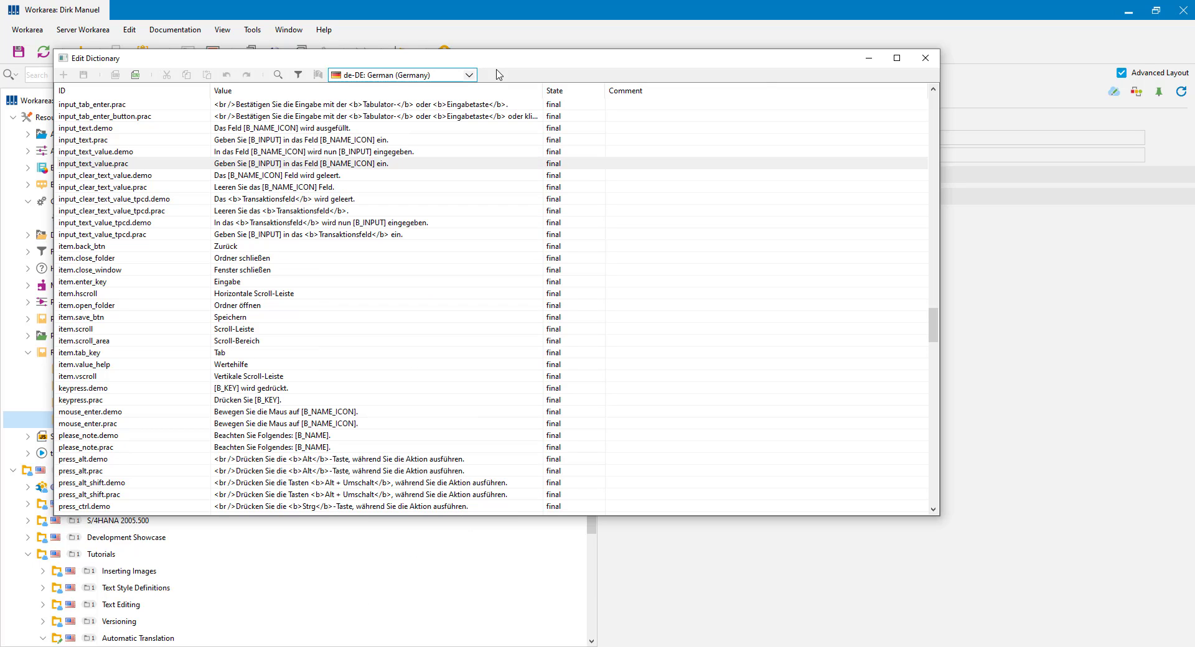
Step: Close the dictionary editor, collapse Resources, and select the Sales Order Processing group
{"action": "left_click", "coordinate": [924, 61]}
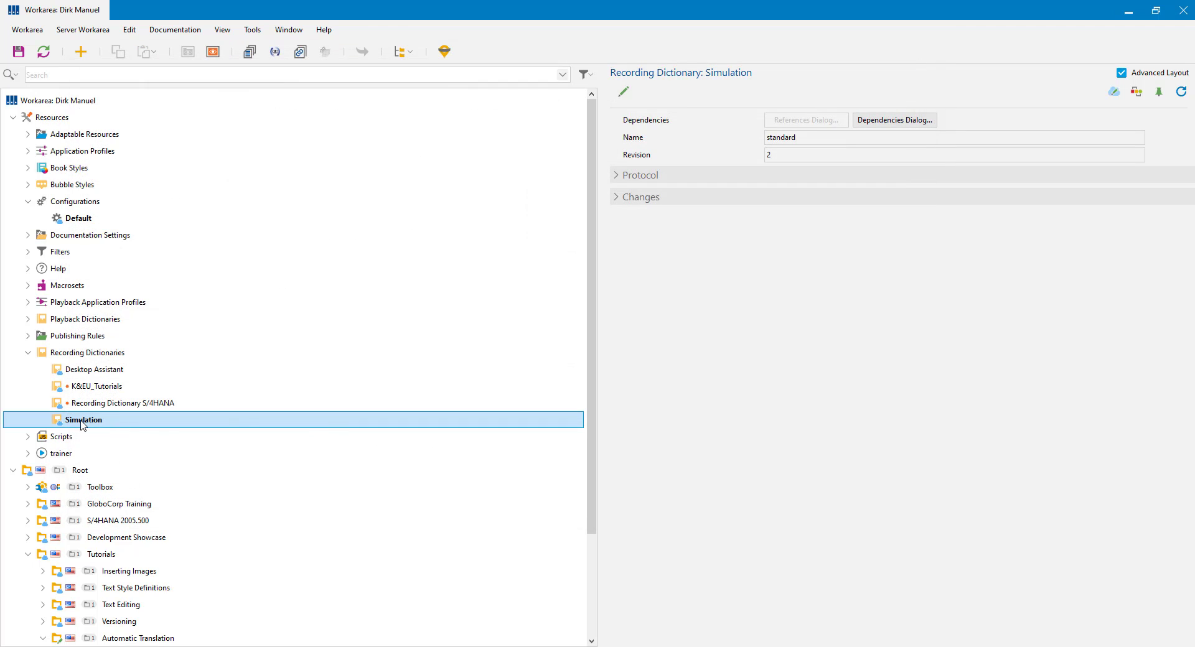
{"action": "left_click", "coordinate": [13, 118]}
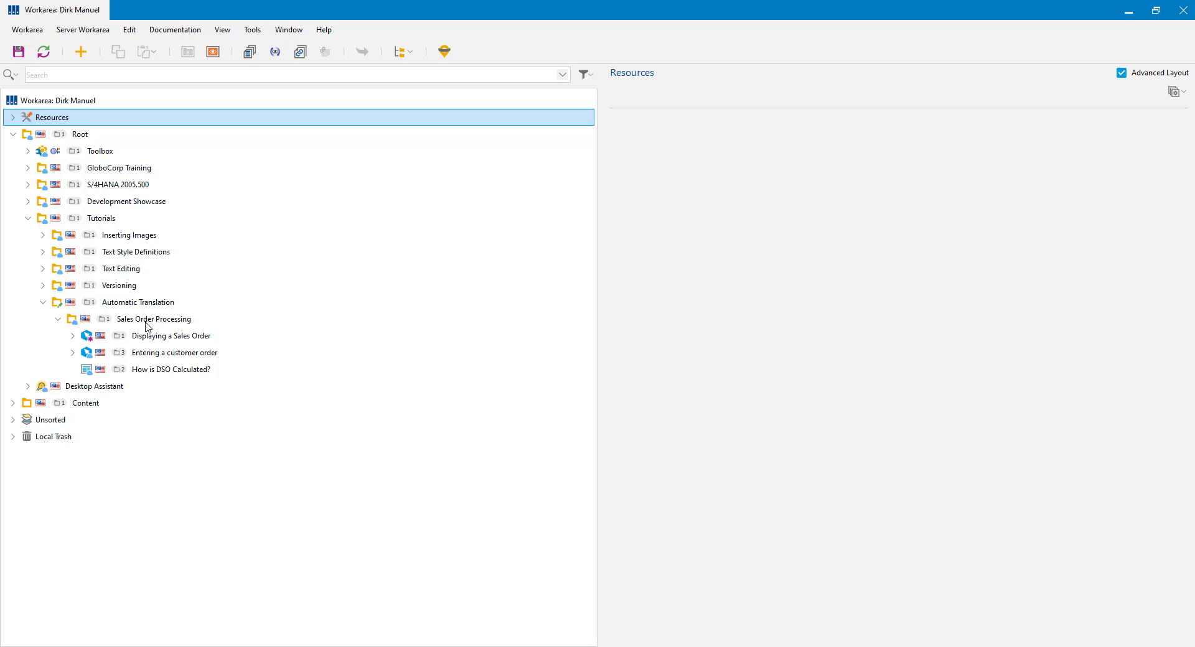
{"action": "left_click", "coordinate": [89, 321]}
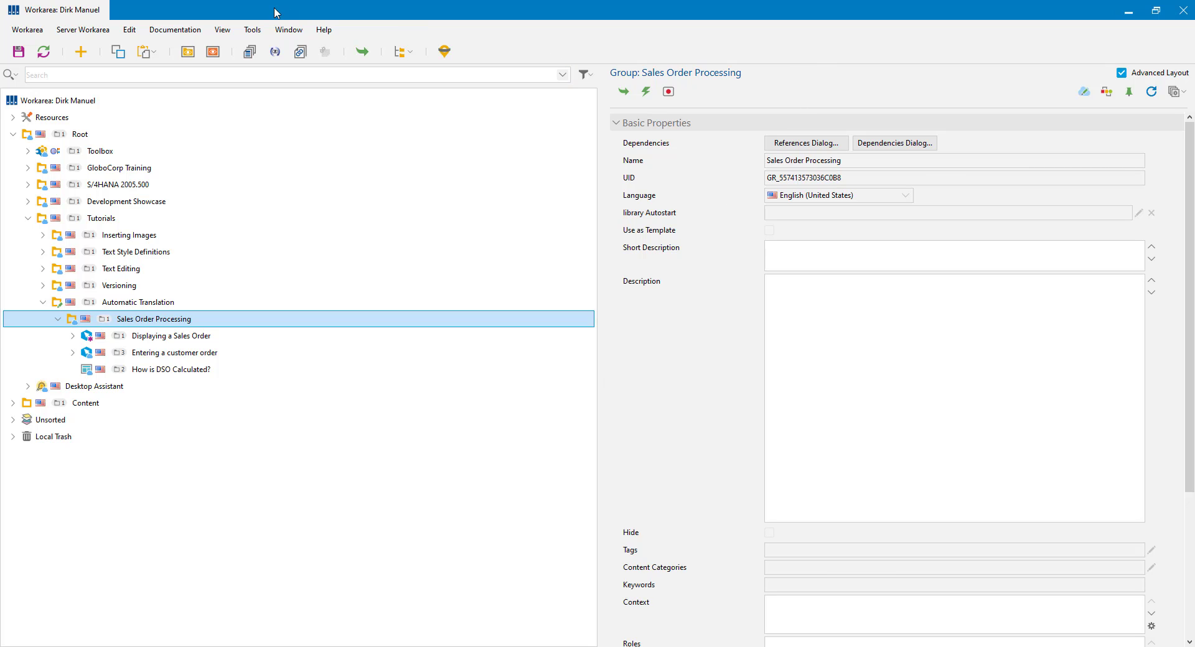
Step: Auto-translate the Sales Order Processing group into German (Germany) and French (France)
{"action": "left_click", "coordinate": [256, 31]}
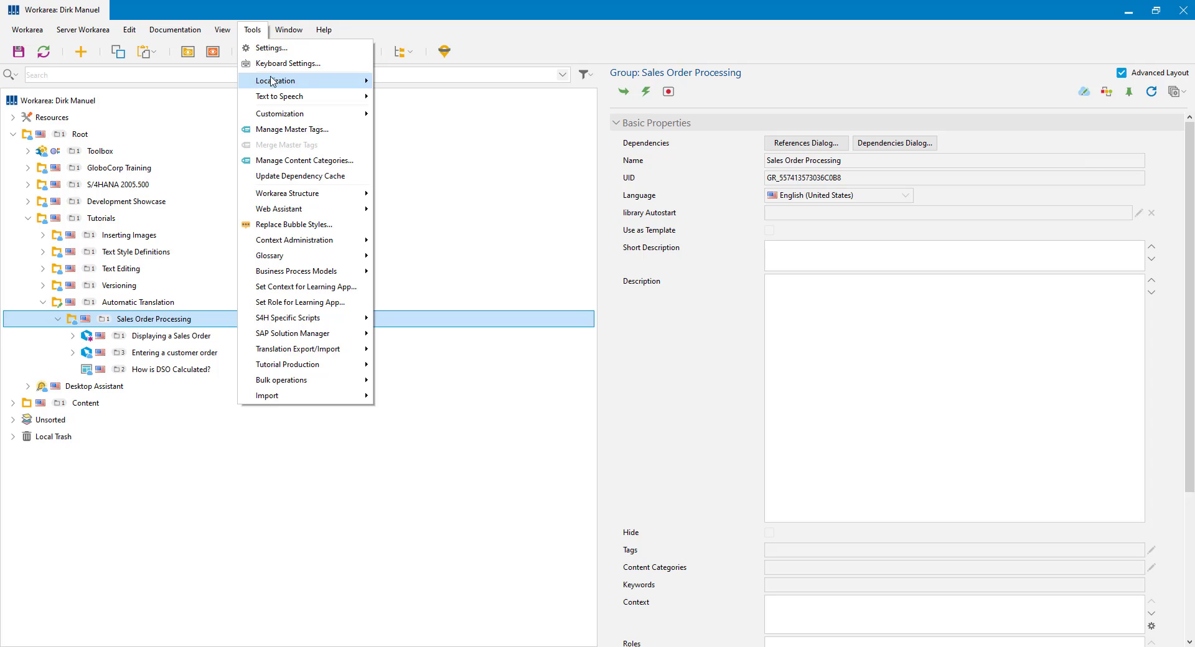
{"action": "mouse_move", "coordinate": [274, 83]}
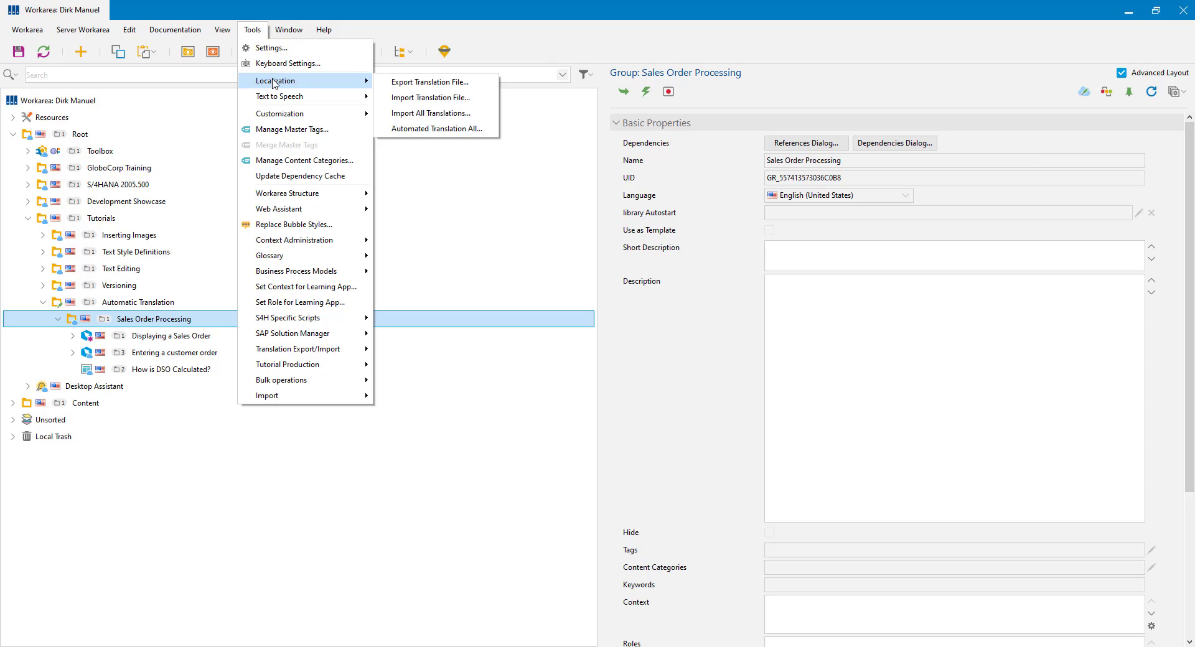
{"action": "left_click", "coordinate": [470, 135]}
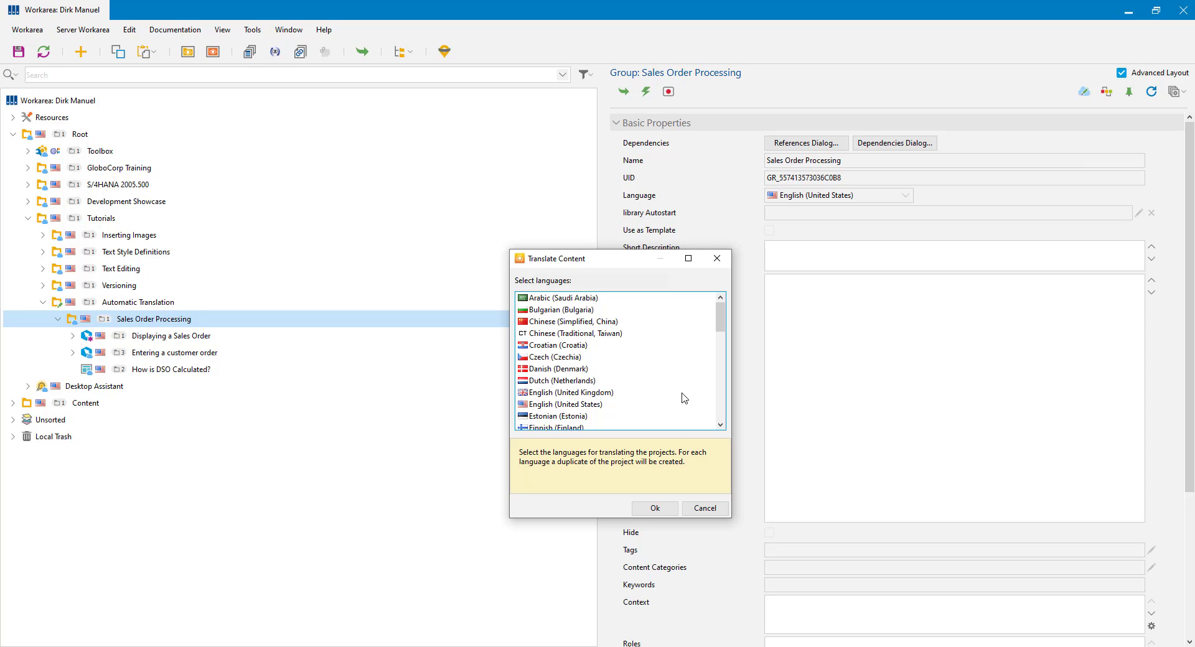
{"action": "left_click_drag", "start_coordinate": [722, 316], "coordinate": [723, 339]}
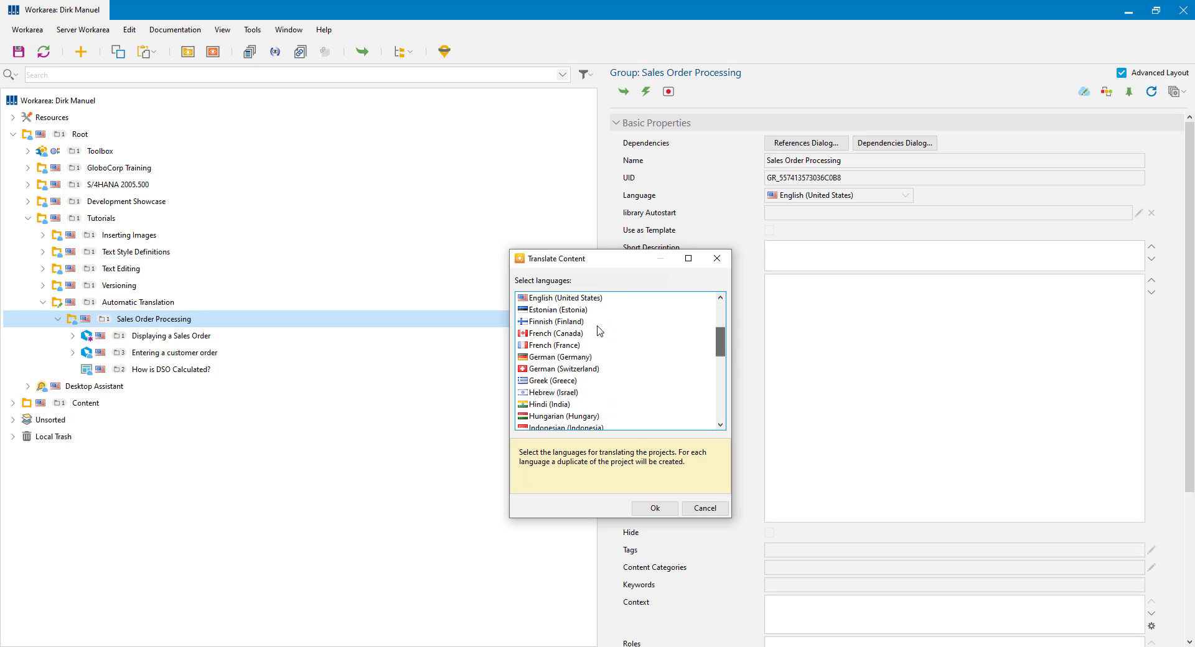
{"action": "left_click", "coordinate": [552, 359]}
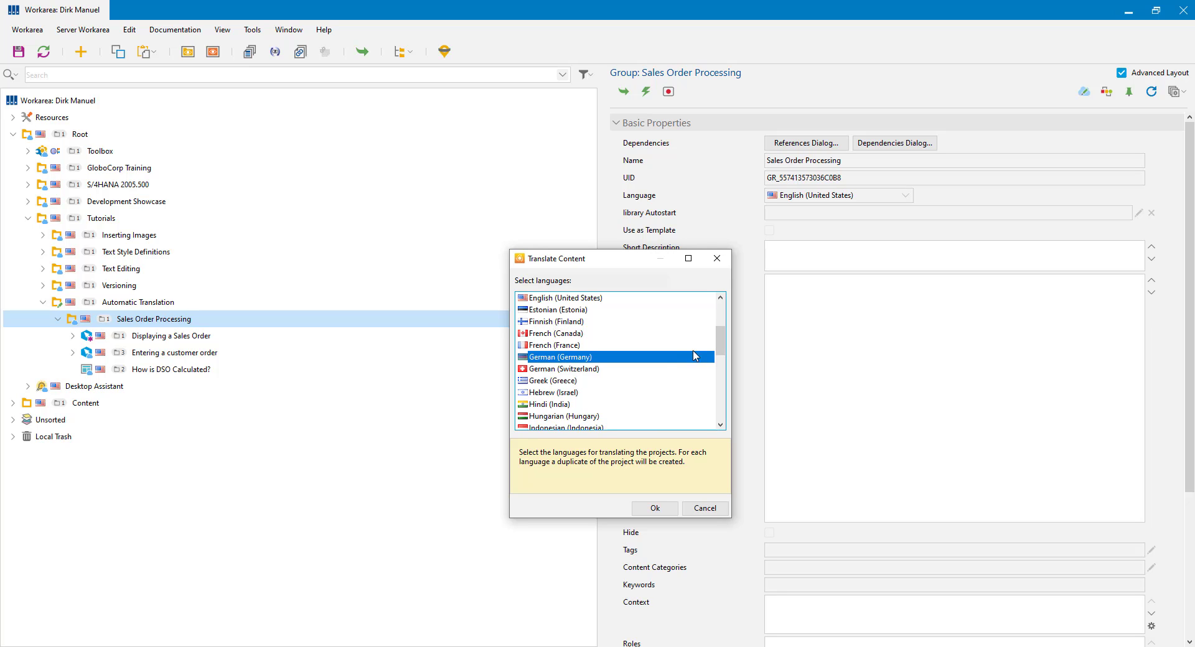
{"action": "left_click", "coordinate": [542, 346], "text": "ctrl"}
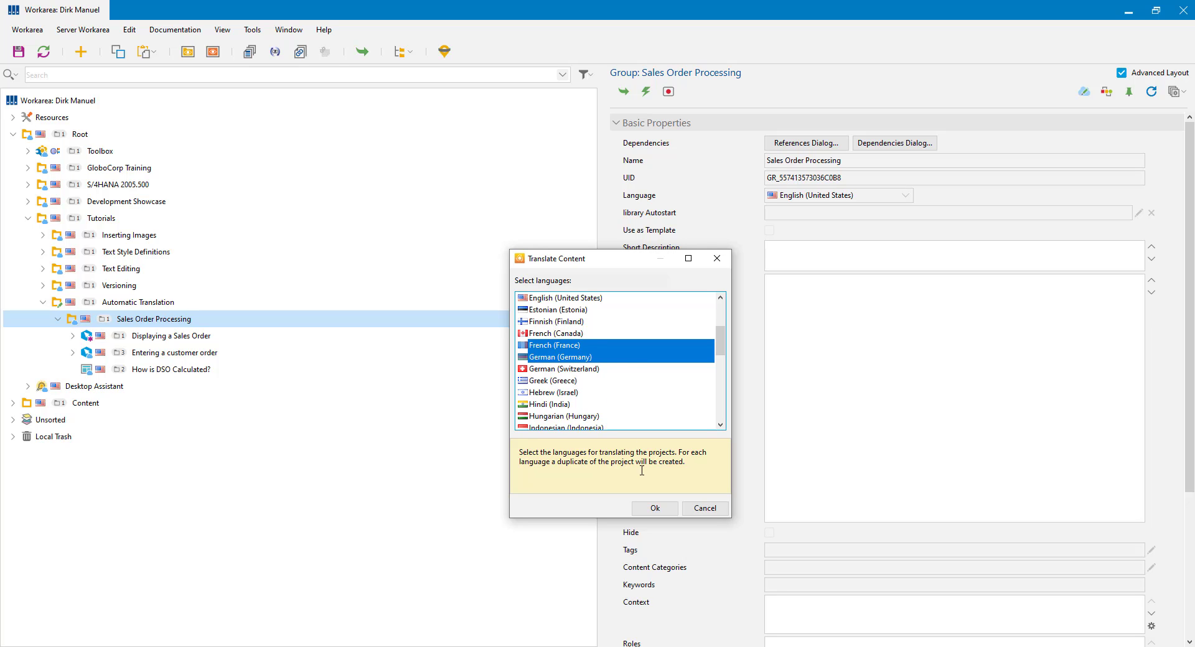
{"action": "left_click", "coordinate": [653, 509]}
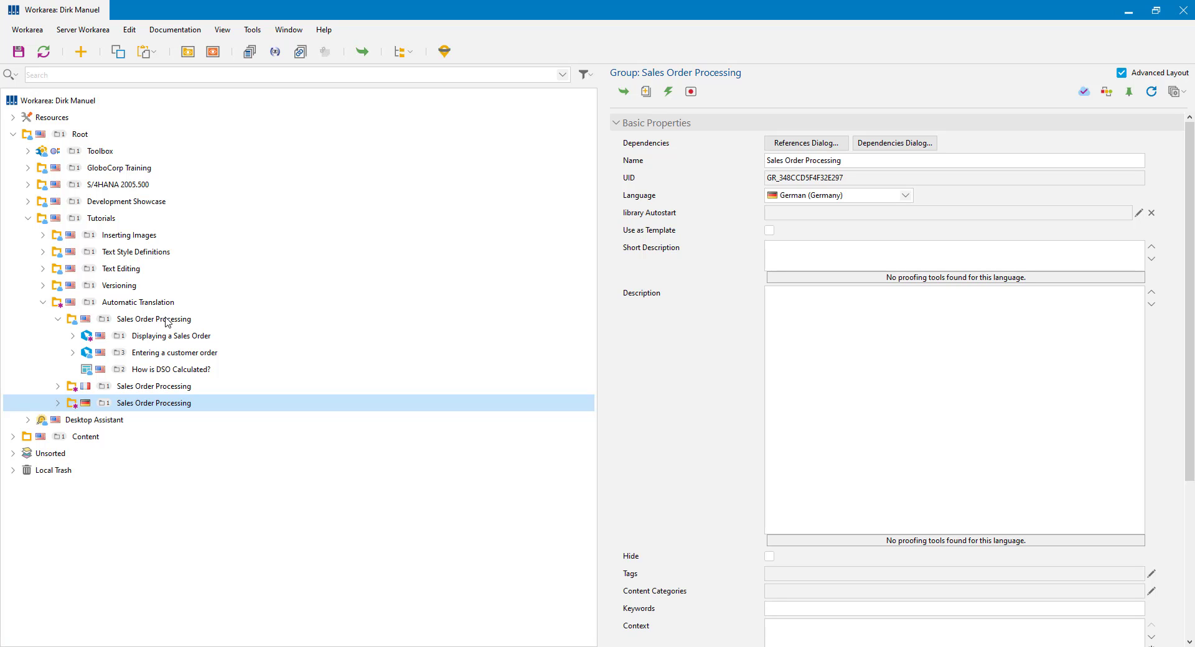
Step: Expand the French and German groups and compare their Displaying a Sales Order project properties
{"action": "left_click", "coordinate": [58, 391]}
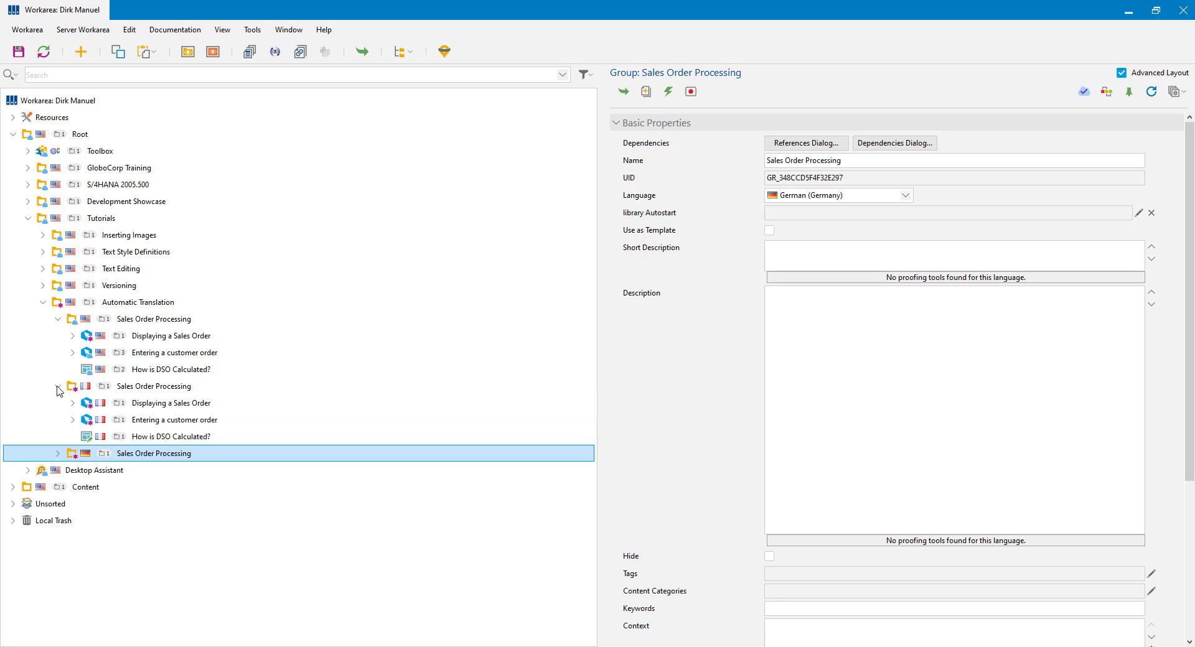
{"action": "left_click", "coordinate": [58, 453]}
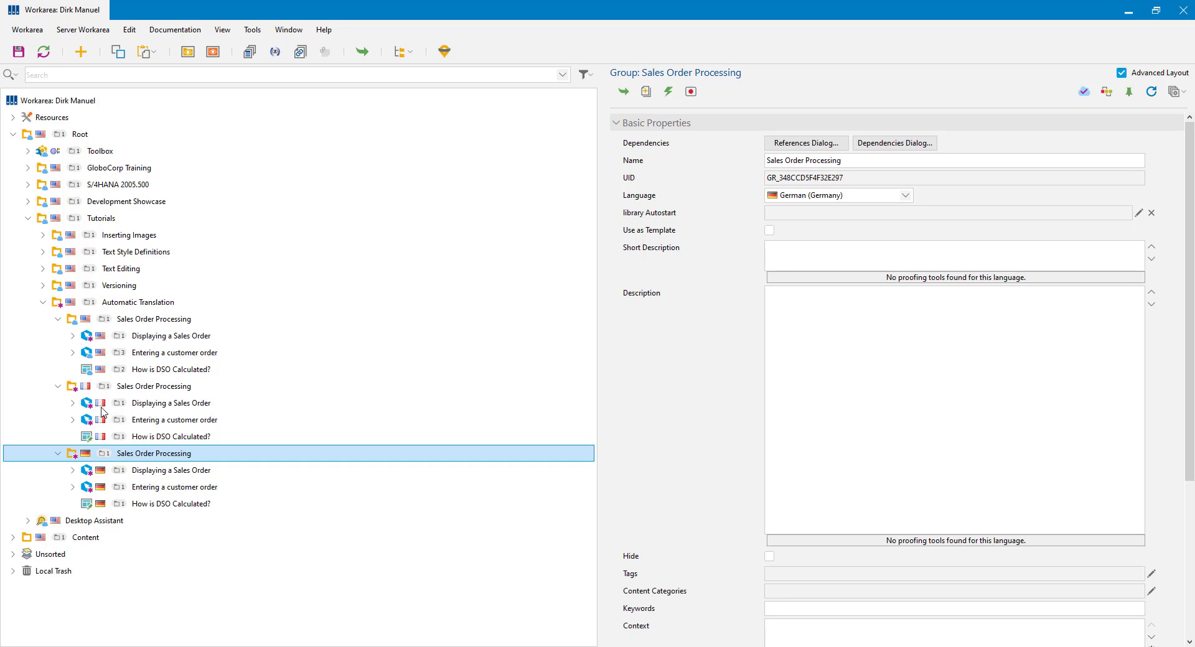
{"action": "left_click", "coordinate": [149, 405]}
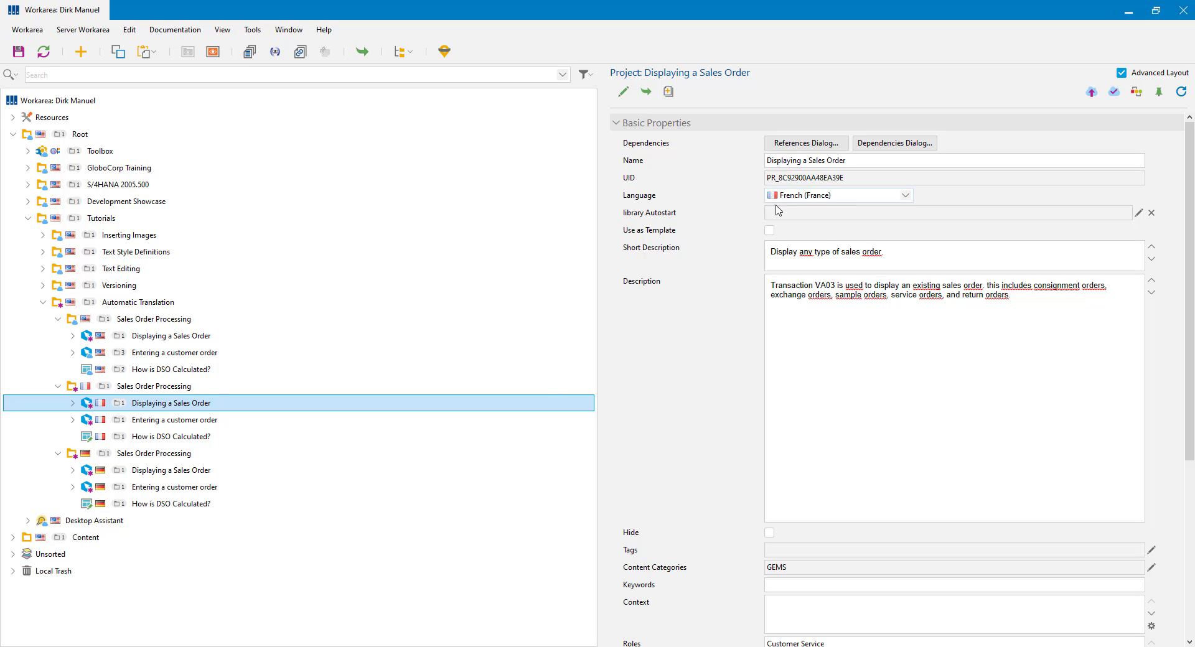
{"action": "left_click", "coordinate": [156, 473]}
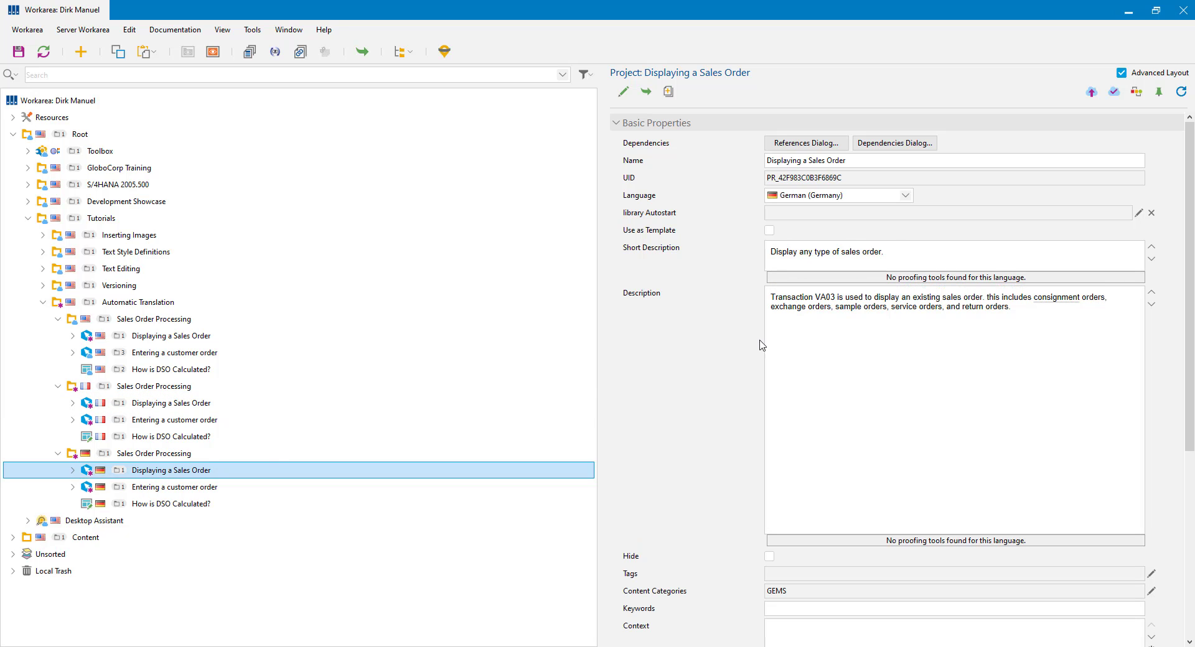
Step: Open the German Displaying a Sales Order project and select its VA03 input step
{"action": "double_click", "coordinate": [147, 473]}
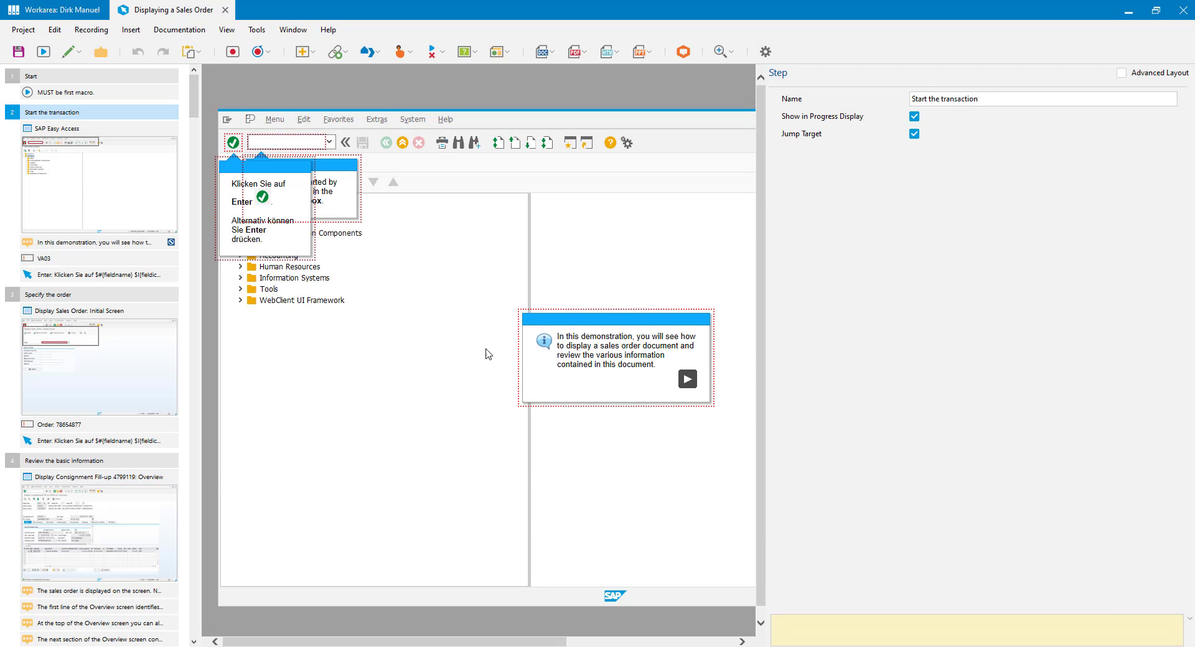
{"action": "left_click", "coordinate": [47, 244]}
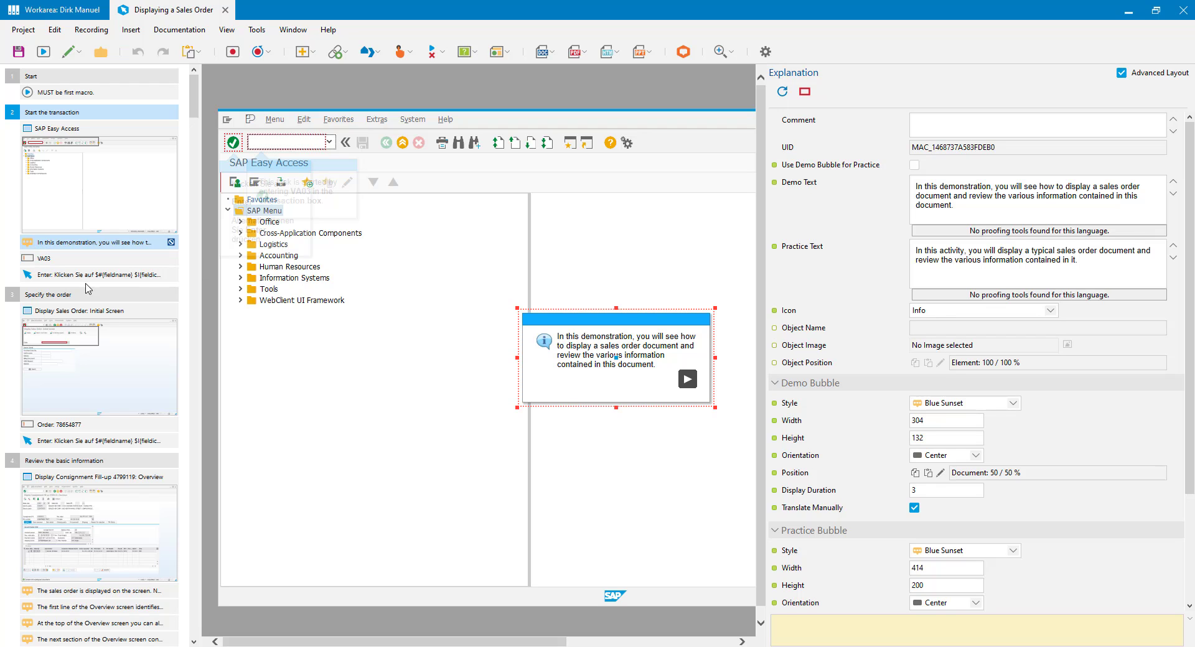
{"action": "left_click", "coordinate": [64, 260]}
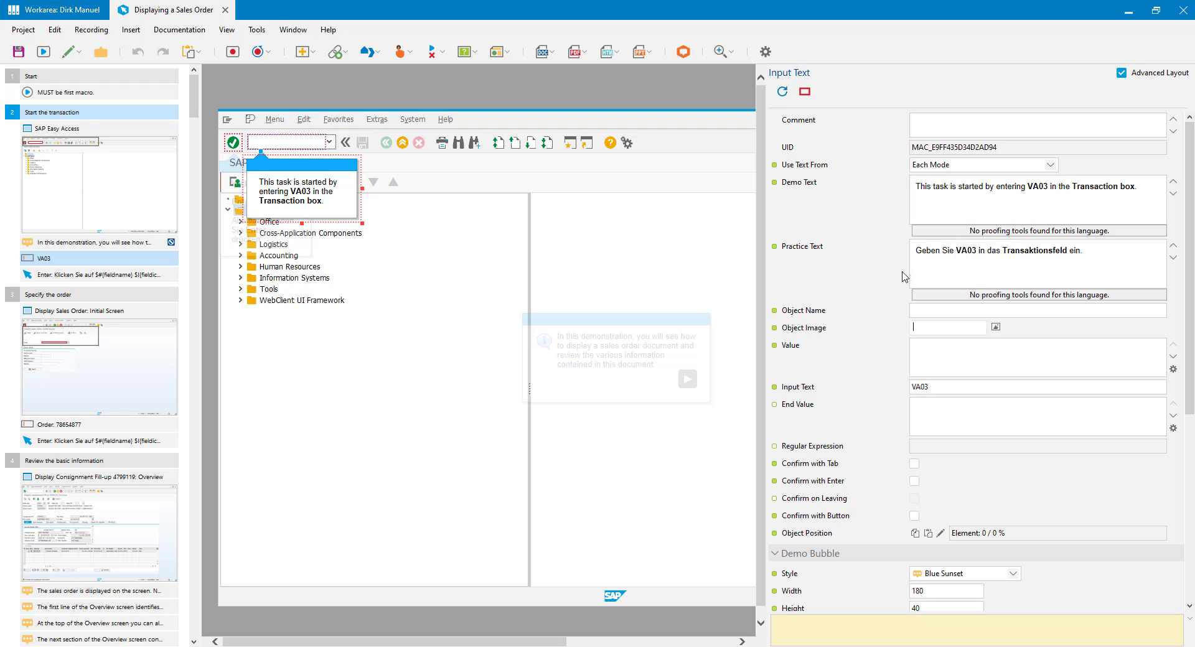
Step: Review the VA03 step's German practice text in the HTML editor, then cancel without changes
{"action": "left_click", "coordinate": [817, 252]}
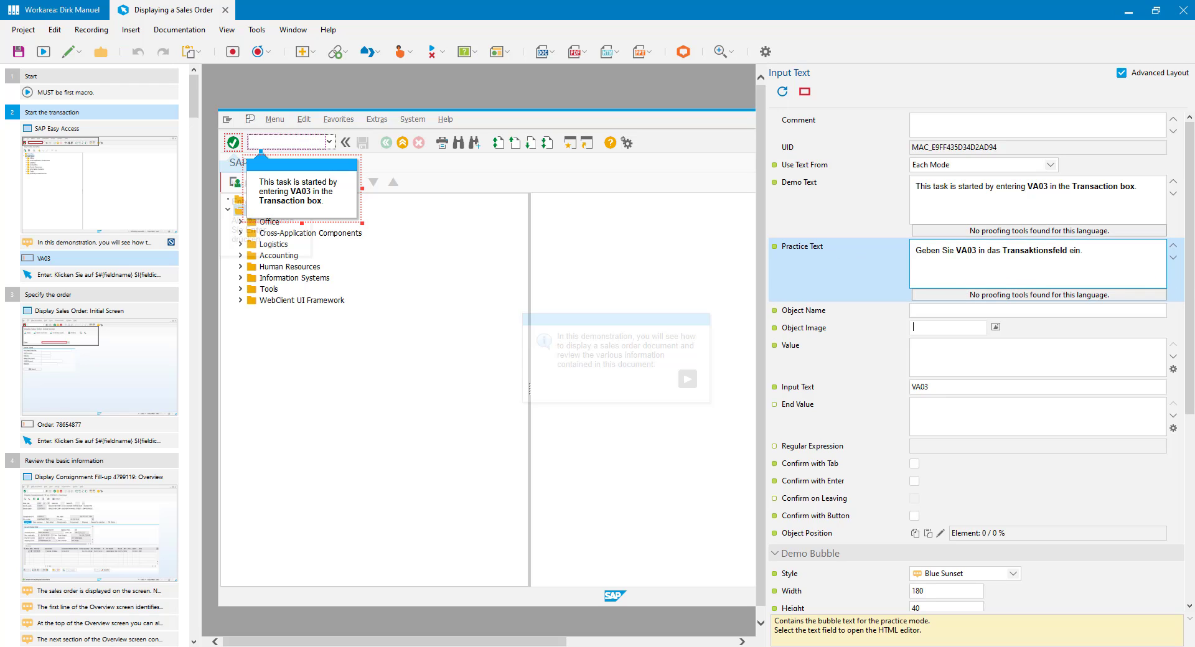
{"action": "scroll", "coordinate": [977, 349], "scroll_direction": "down", "scroll_amount": 5}
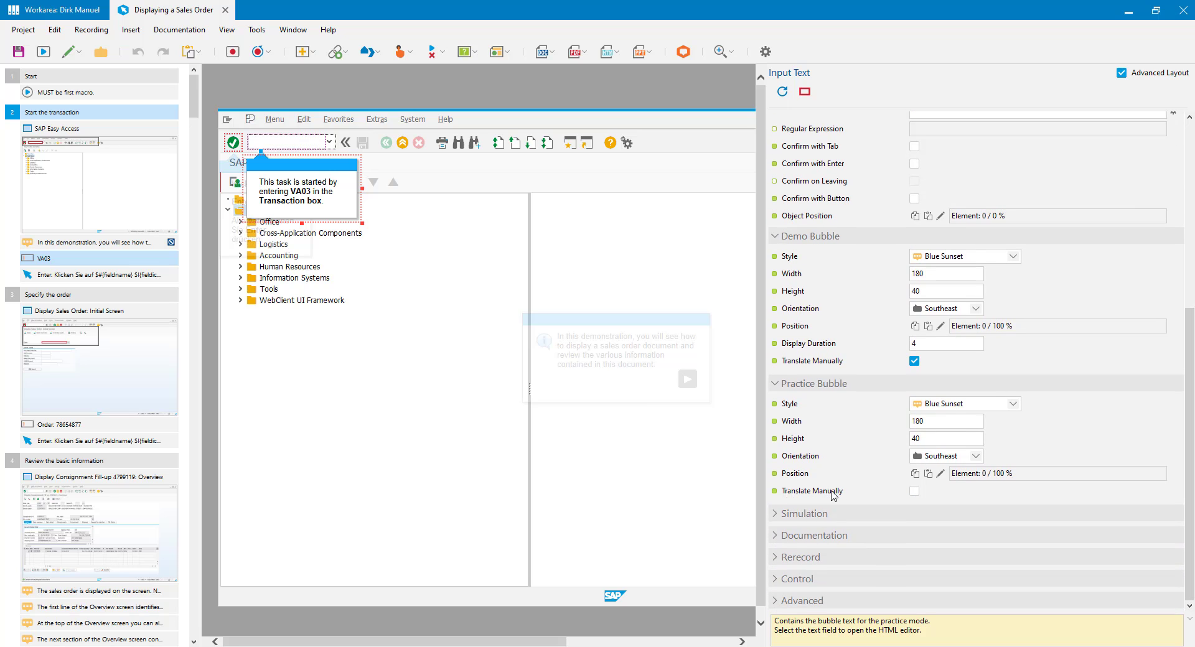
{"action": "scroll", "coordinate": [1186, 489], "scroll_direction": "up", "scroll_amount": 5}
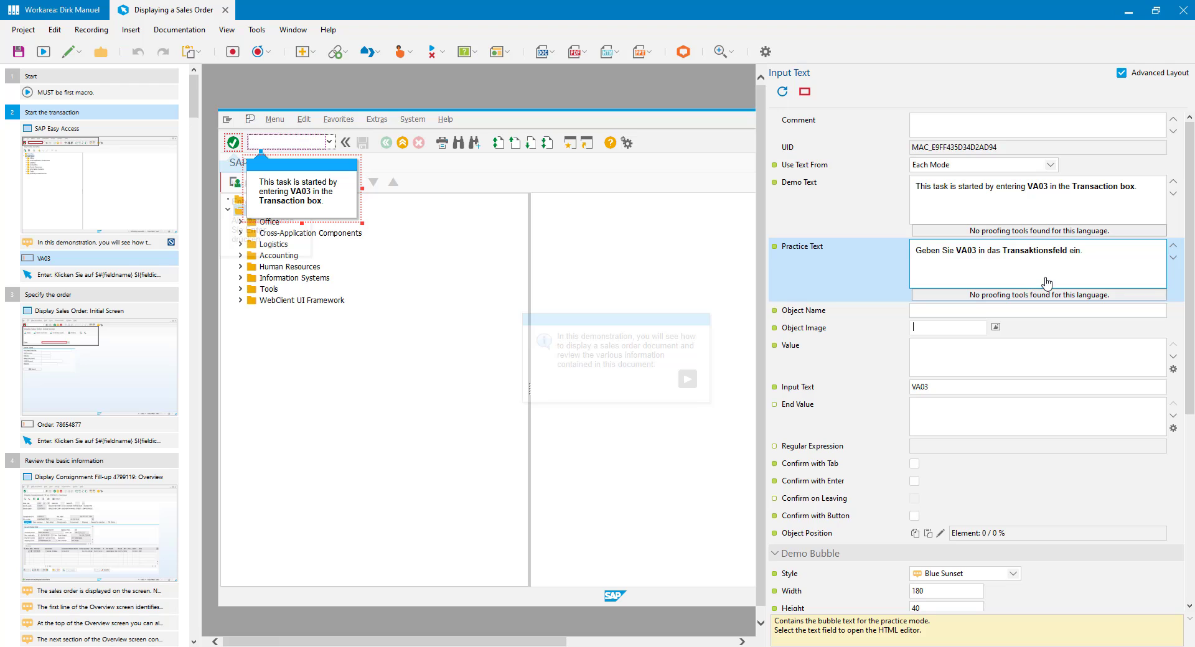
{"action": "left_click", "coordinate": [962, 250]}
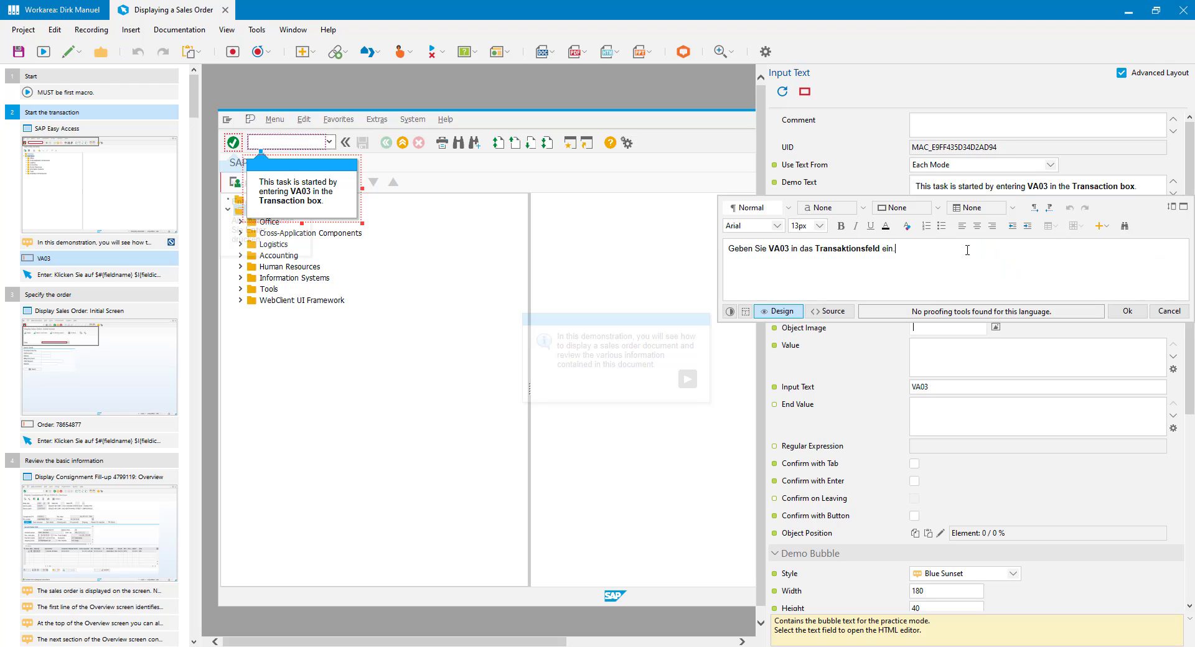
{"action": "left_click", "coordinate": [788, 249]}
{"action": "left_click", "coordinate": [1170, 311]}
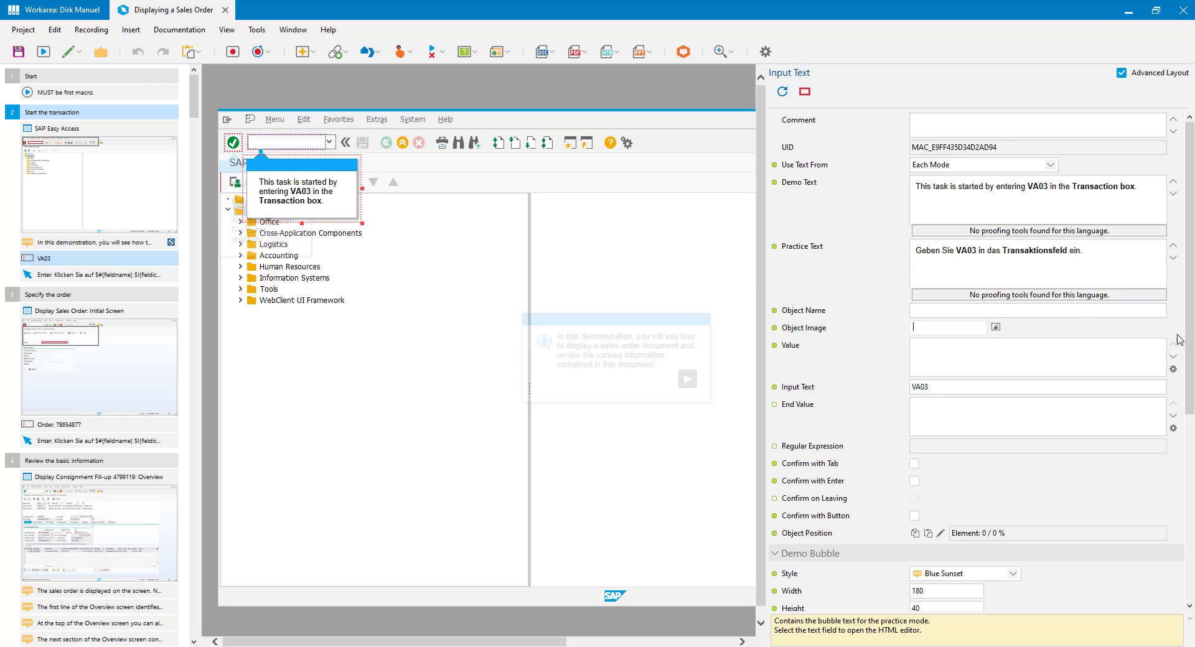
{"action": "scroll", "coordinate": [1180, 340], "scroll_direction": "down", "scroll_amount": 5}
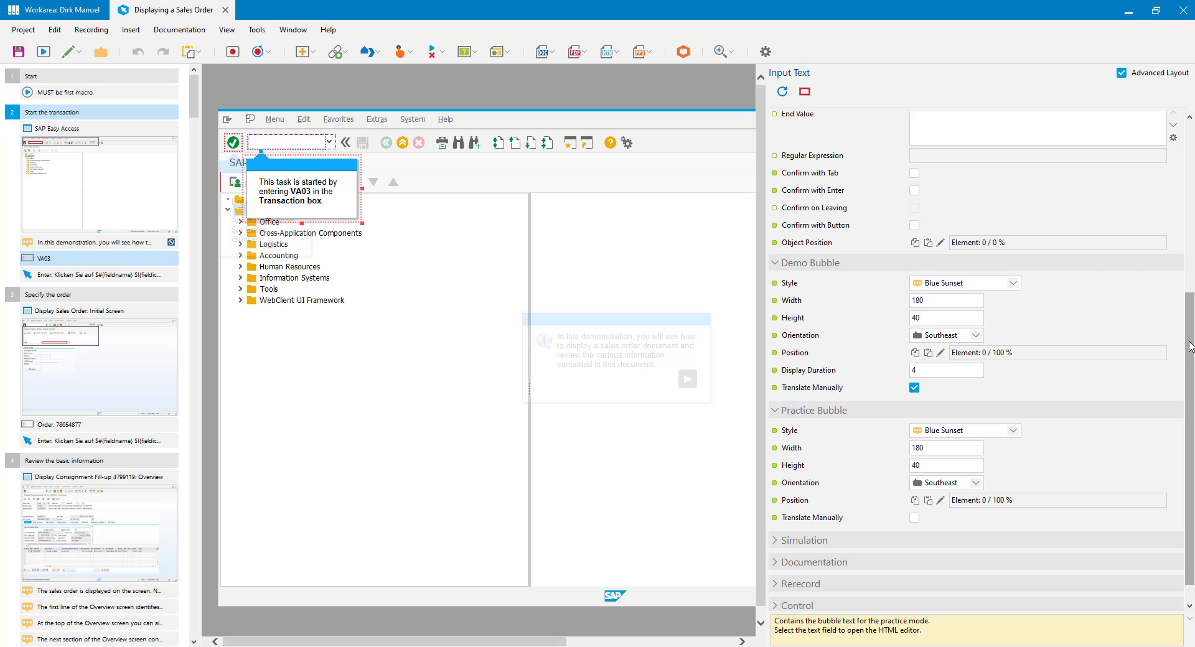
{"action": "scroll", "coordinate": [1190, 346], "scroll_direction": "up", "scroll_amount": 5}
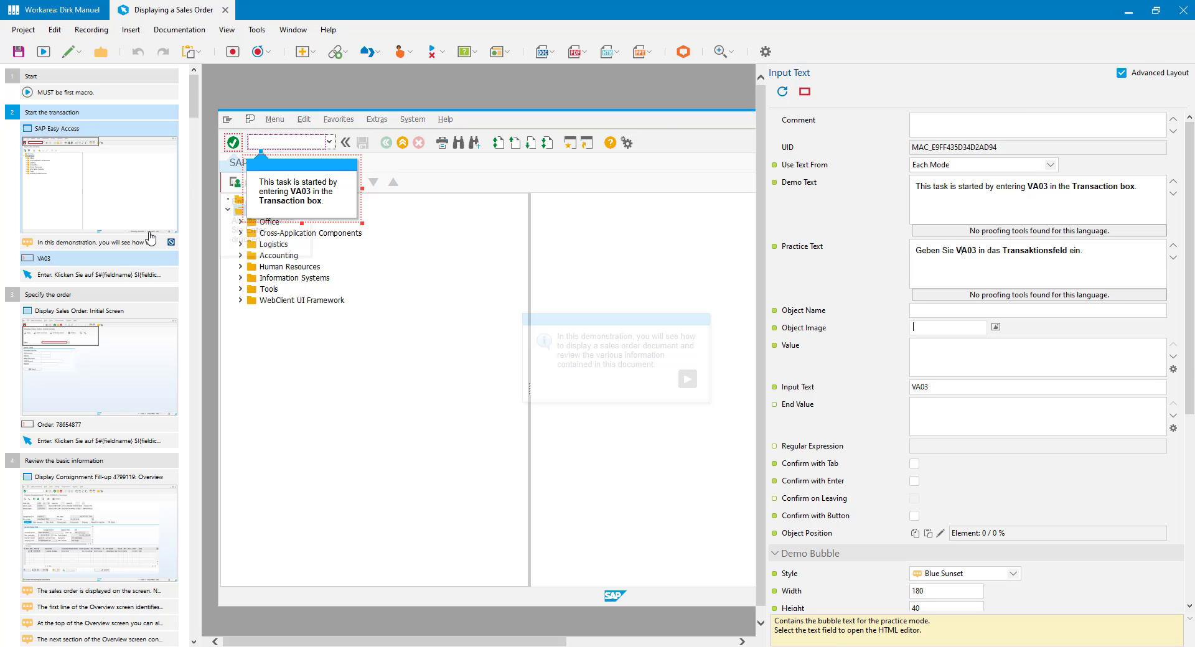
{"action": "left_click", "coordinate": [64, 423]}
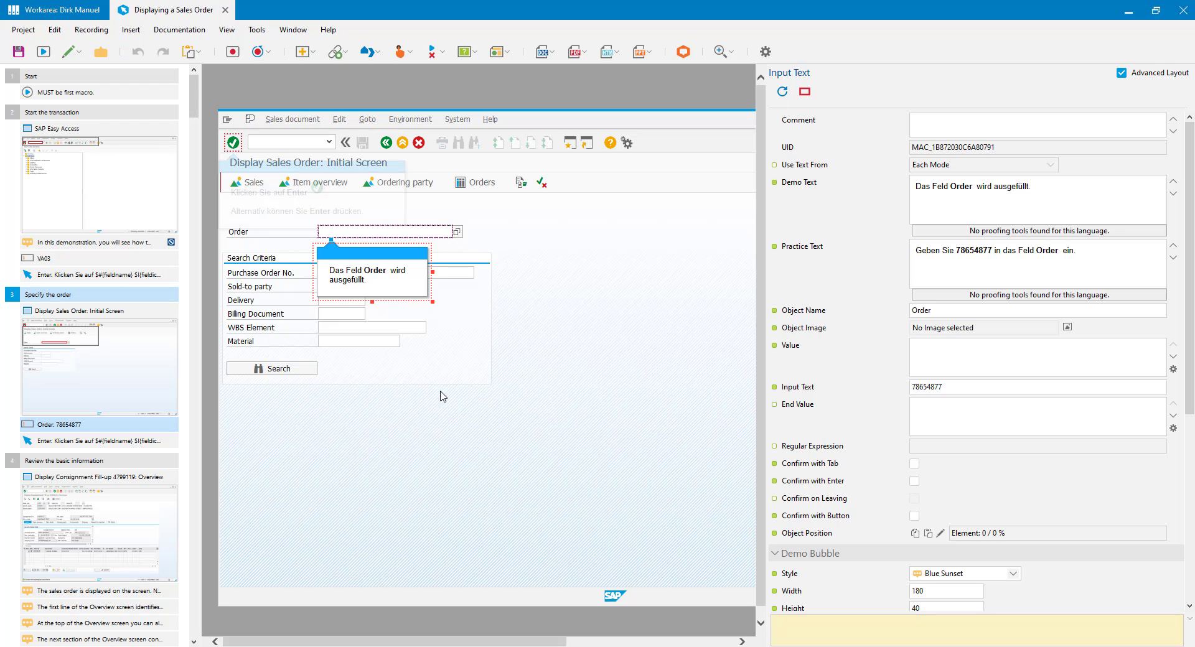
{"action": "left_click", "coordinate": [50, 116]}
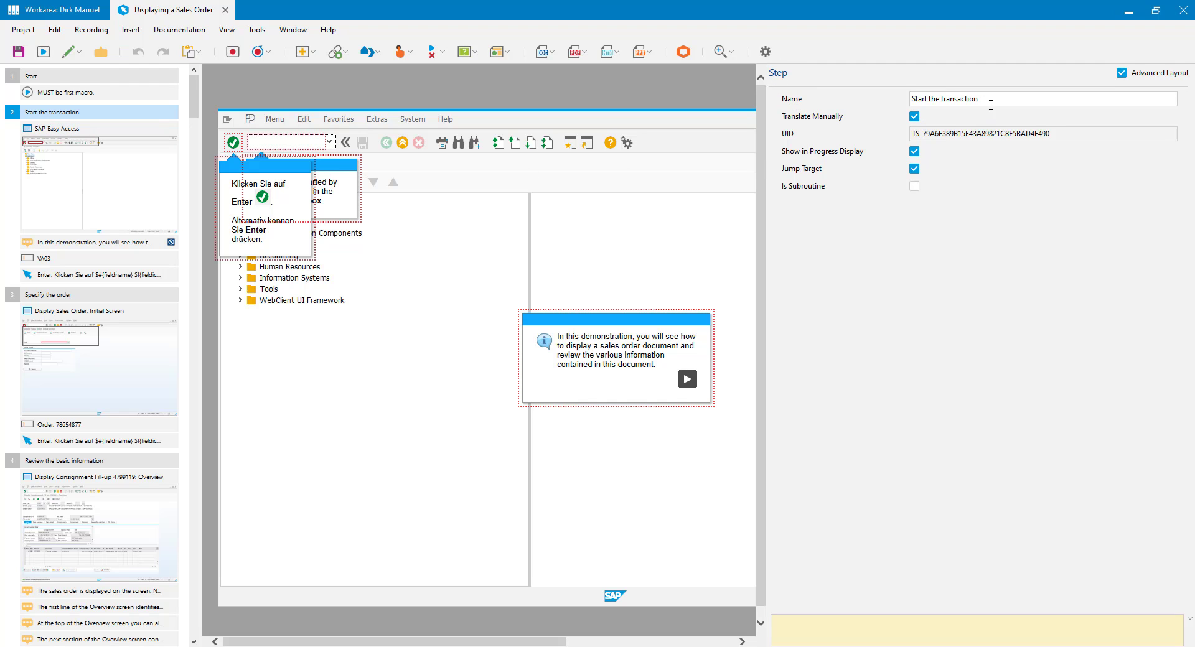
{"action": "left_click_drag", "start_coordinate": [992, 100], "coordinate": [841, 94]}
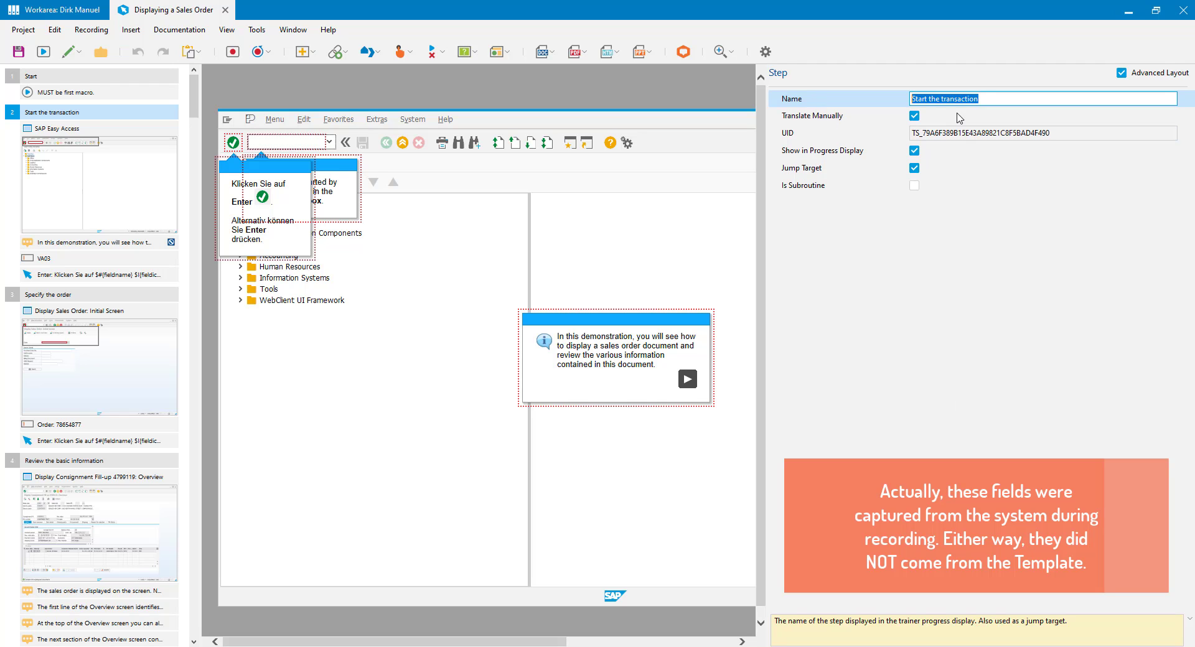
{"action": "left_click", "coordinate": [68, 242]}
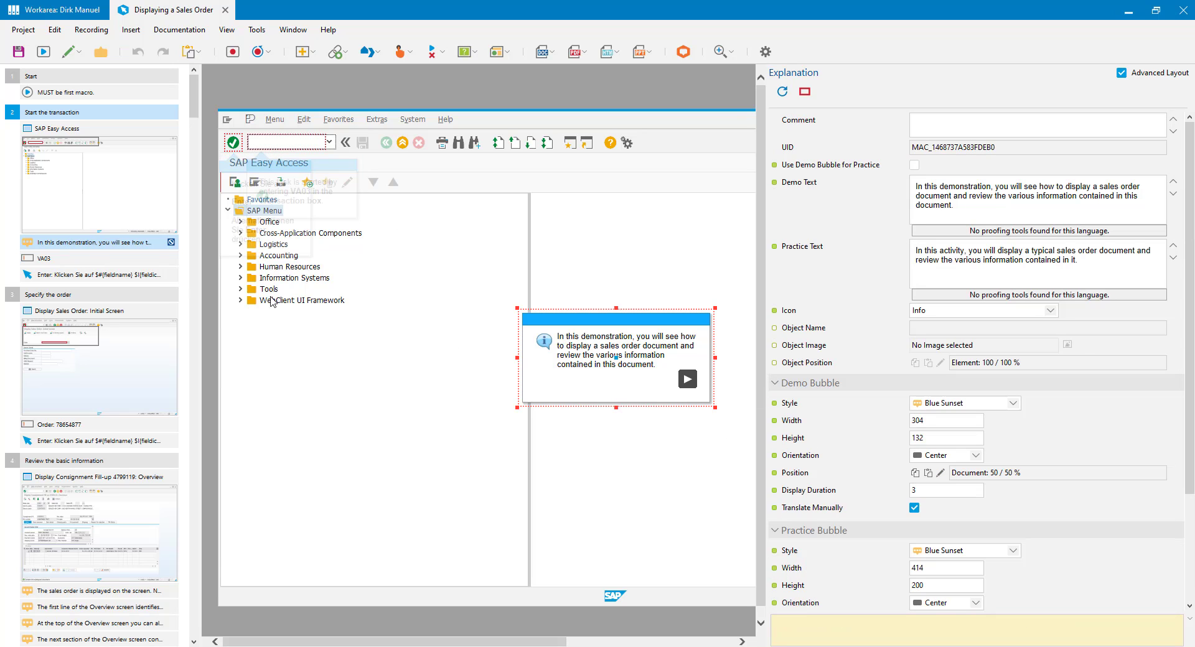
{"action": "left_click", "coordinate": [50, 129]}
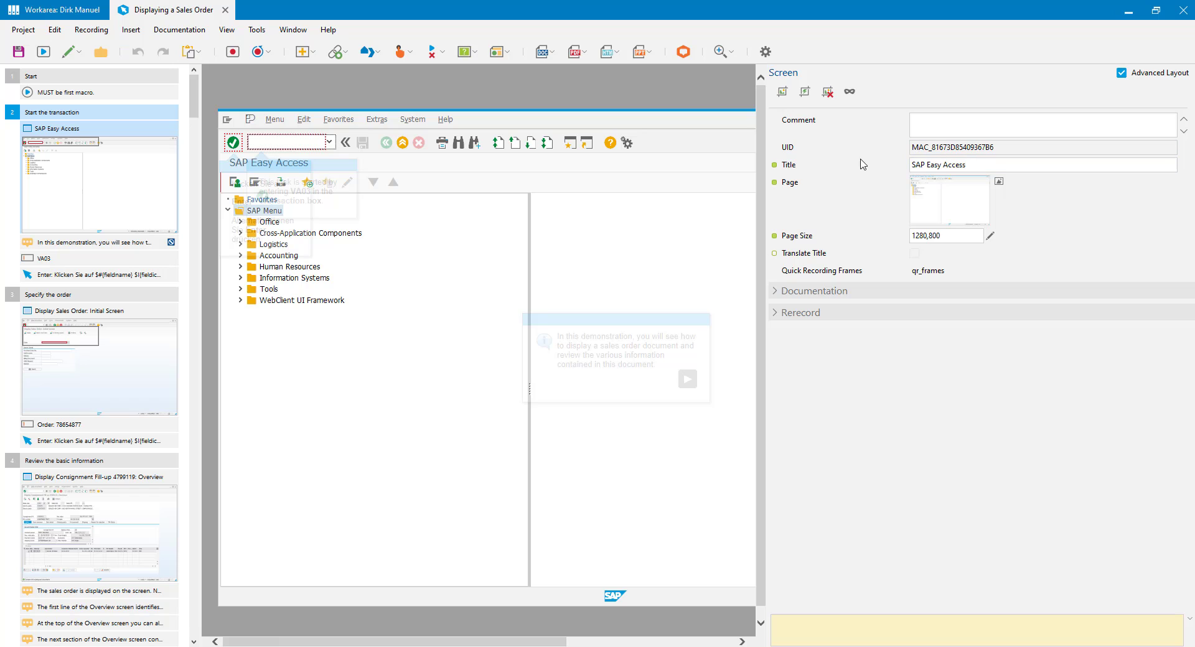
{"action": "left_click", "coordinate": [93, 281]}
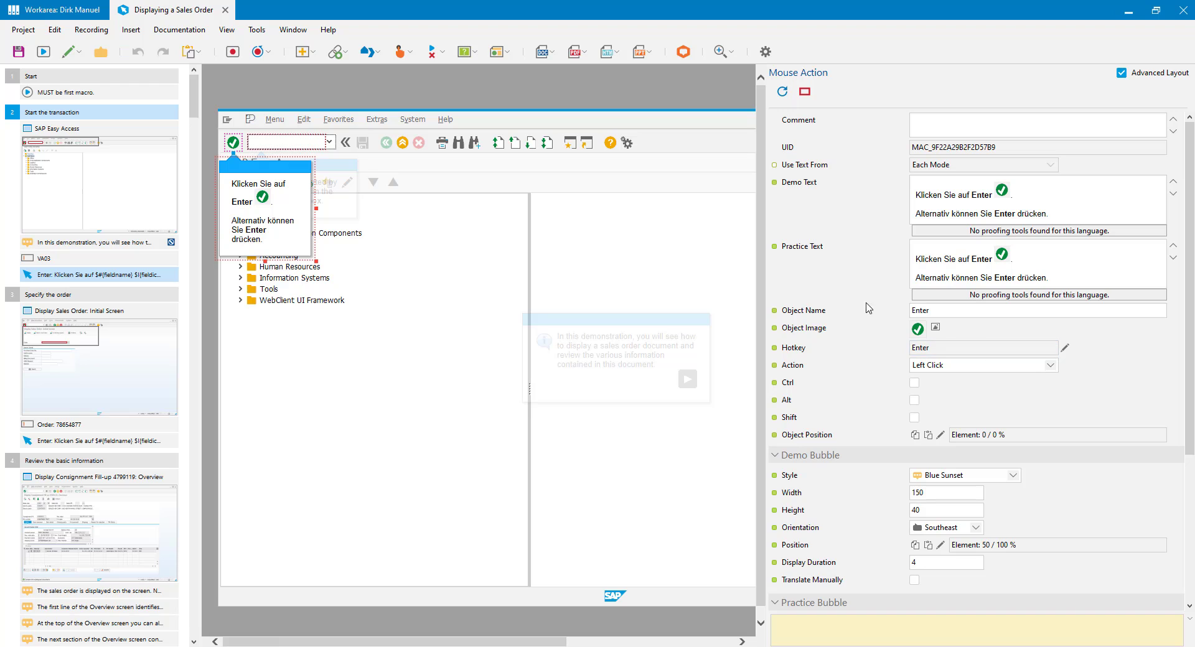
{"action": "left_click", "coordinate": [928, 311]}
{"action": "left_click", "coordinate": [936, 311]}
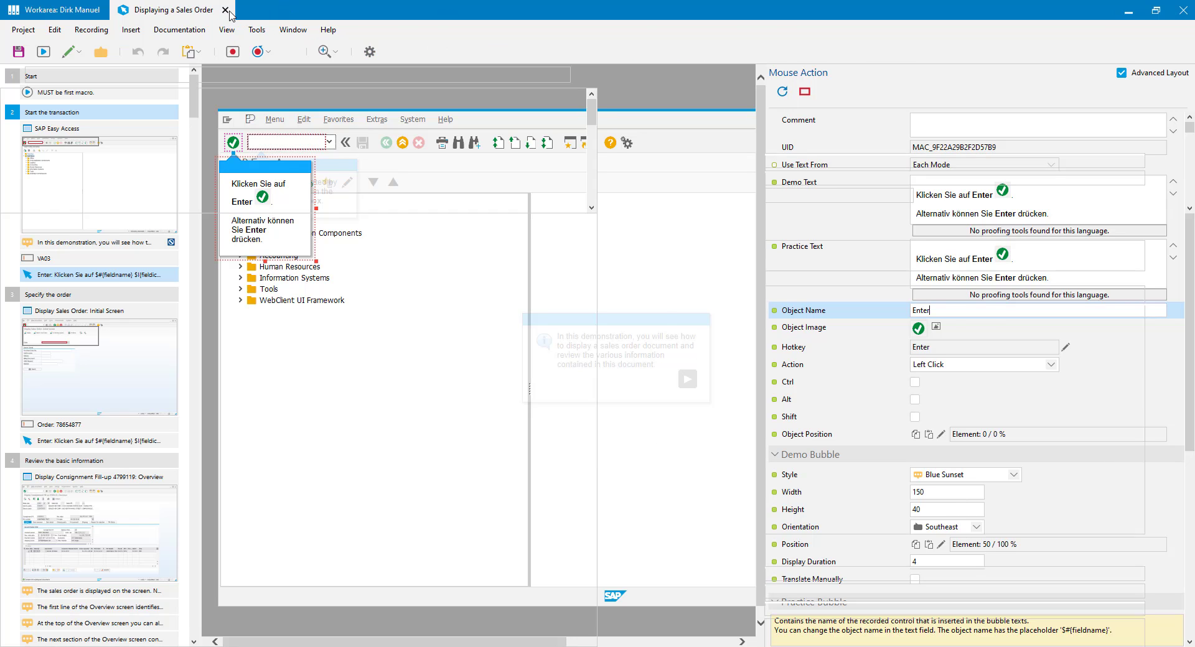
Step: Close the Displaying a Sales Order project and select the German Sales Order Processing group
{"action": "left_click", "coordinate": [226, 11]}
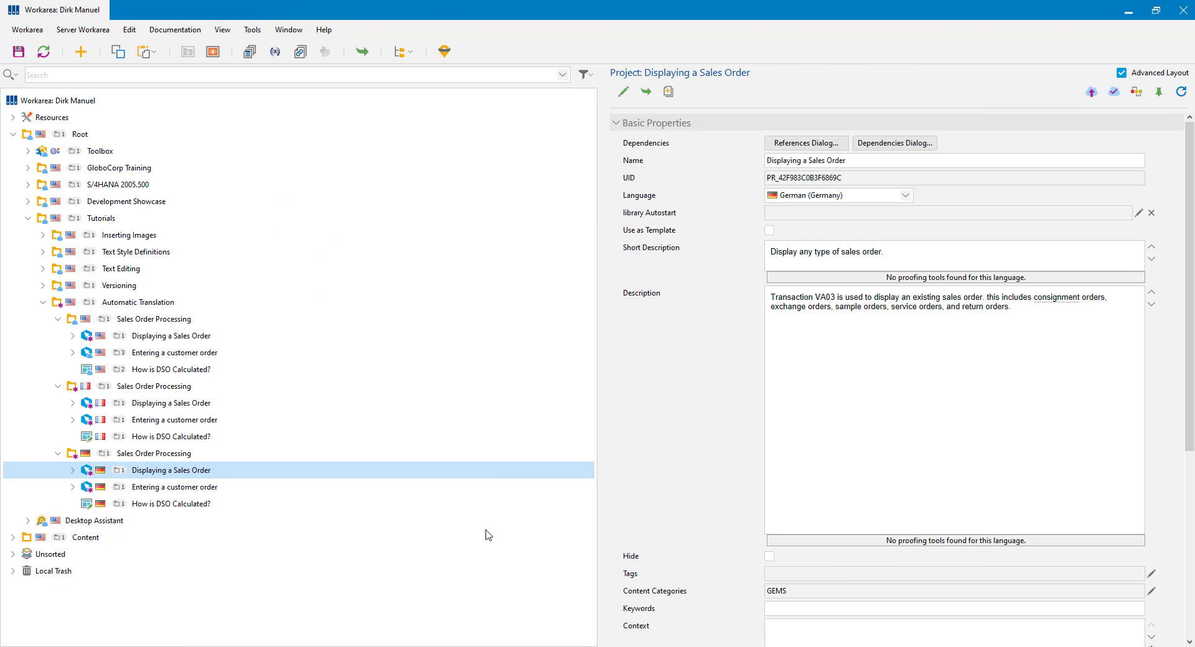
{"action": "left_click", "coordinate": [185, 461]}
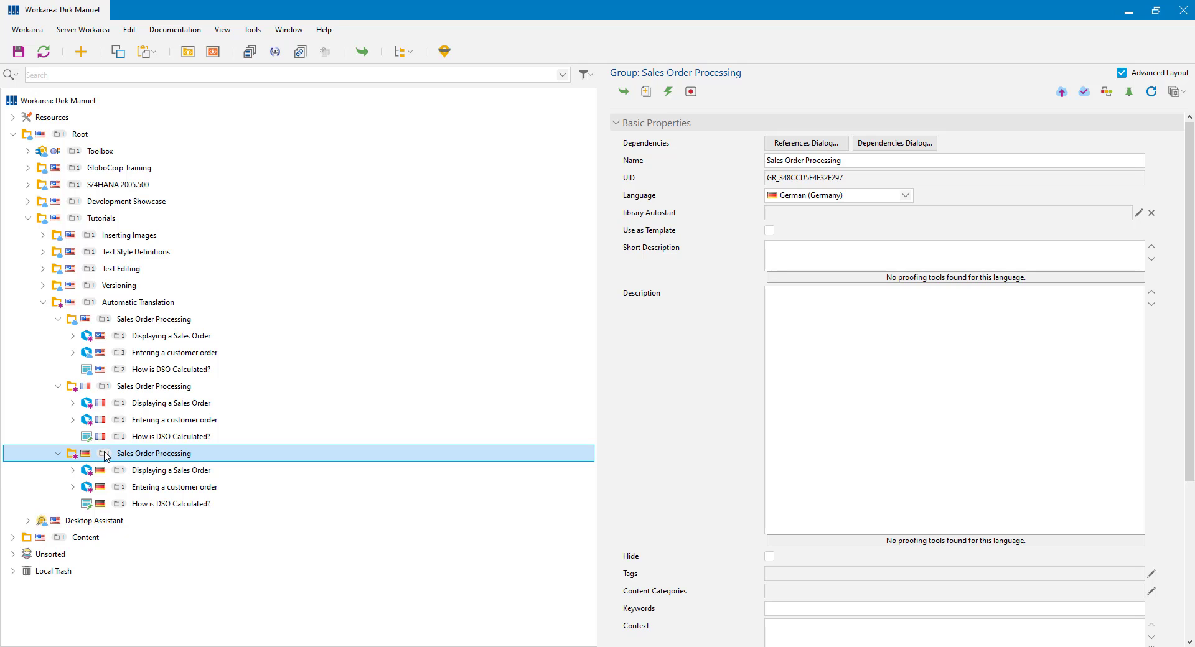
Step: Start a translation file export for the group, keeping Microsoft Word as the format
{"action": "left_click", "coordinate": [254, 31]}
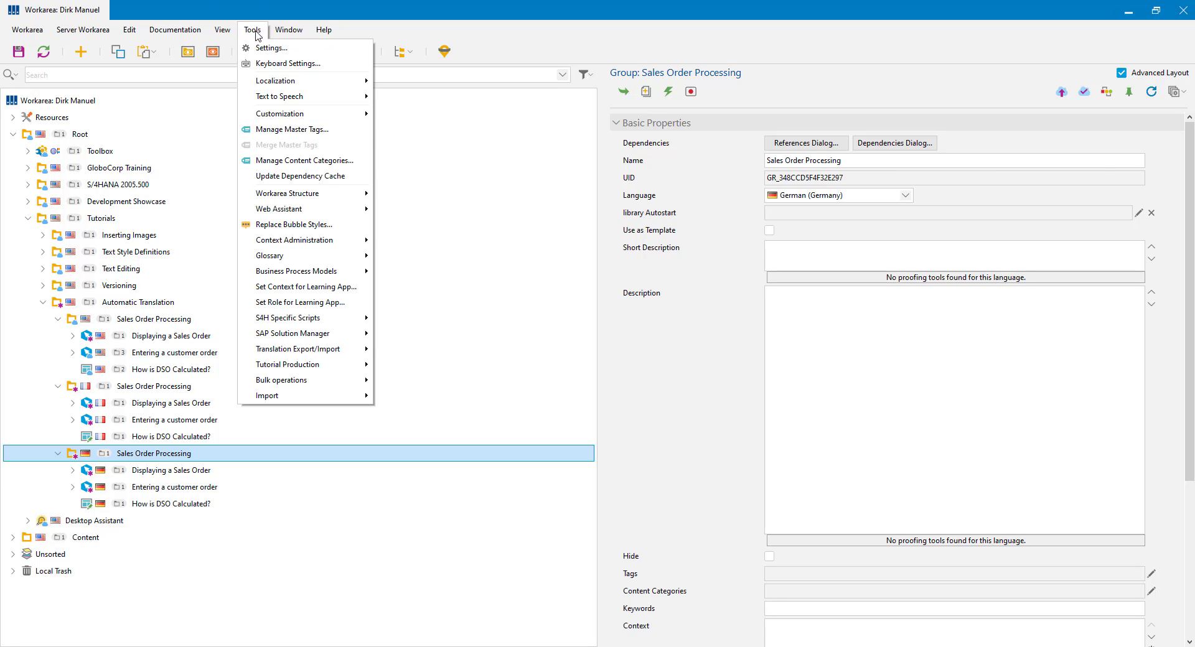
{"action": "mouse_move", "coordinate": [275, 83]}
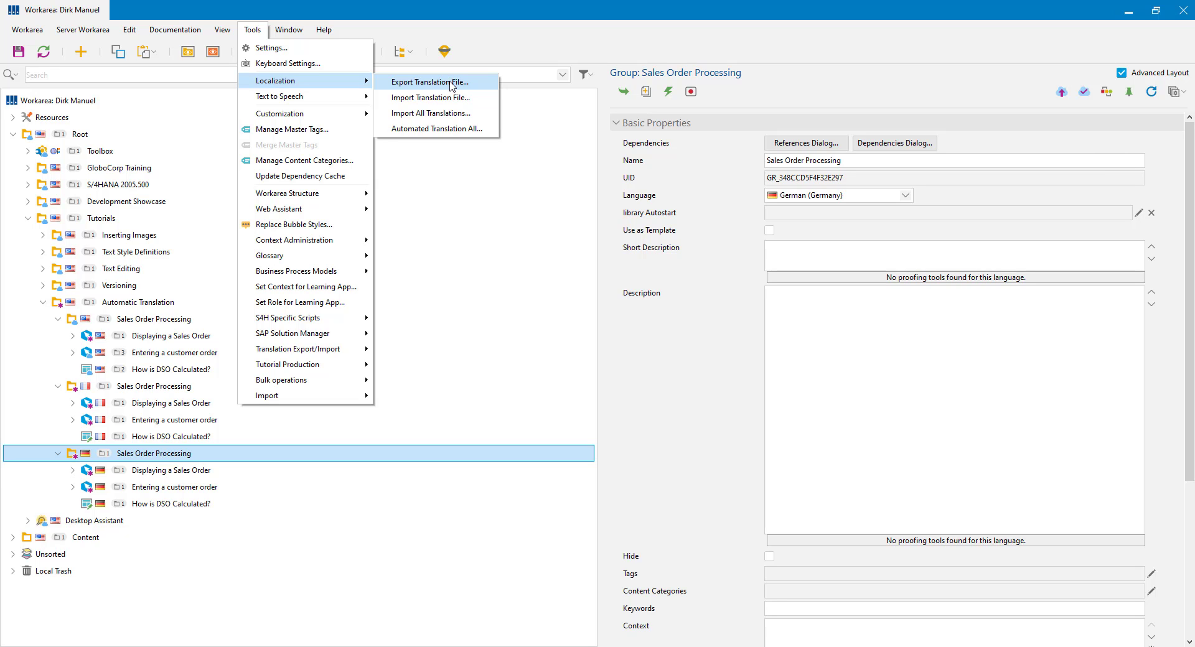
{"action": "left_click", "coordinate": [452, 83]}
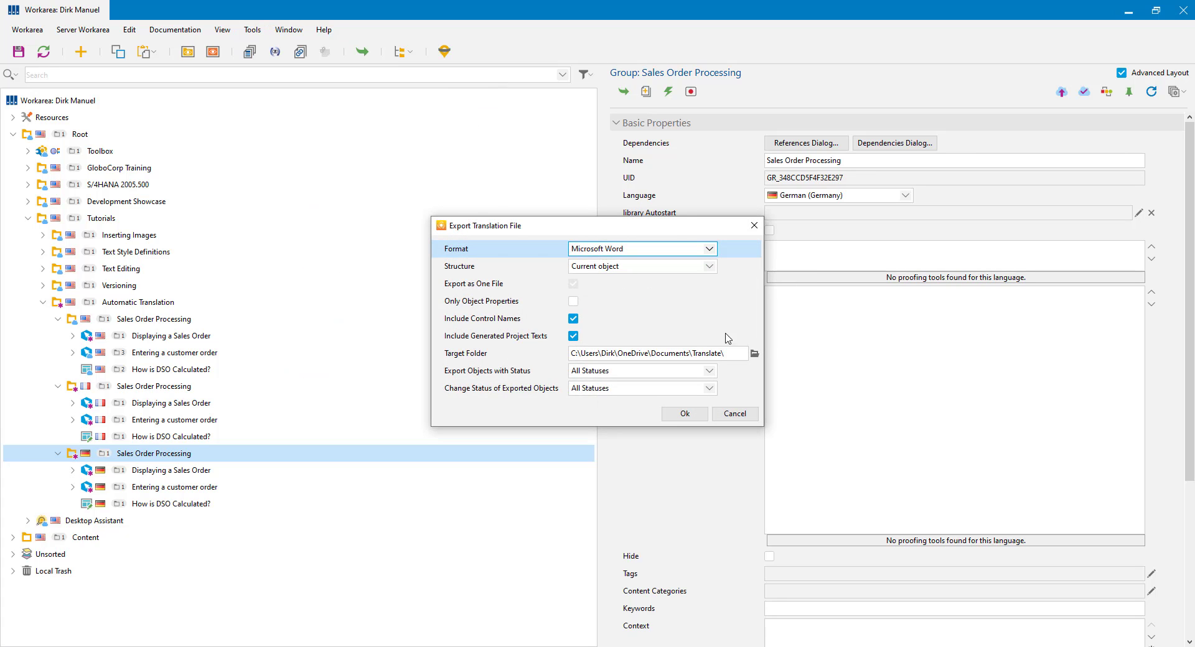
{"action": "left_click", "coordinate": [694, 249]}
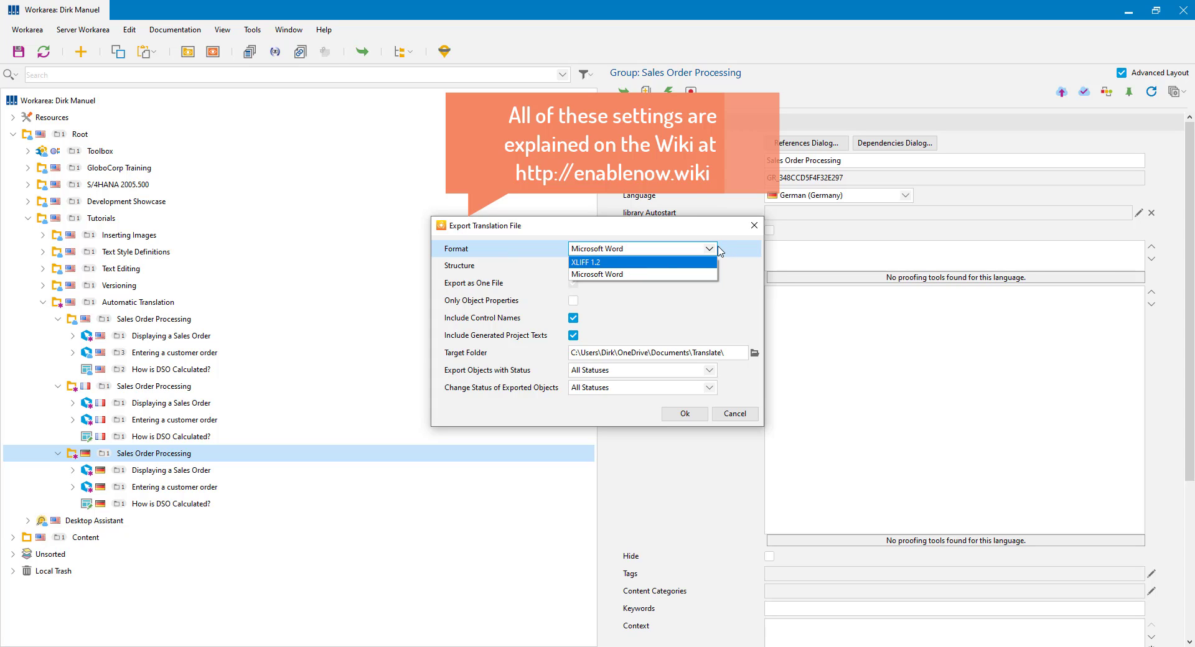
{"action": "left_click", "coordinate": [746, 255]}
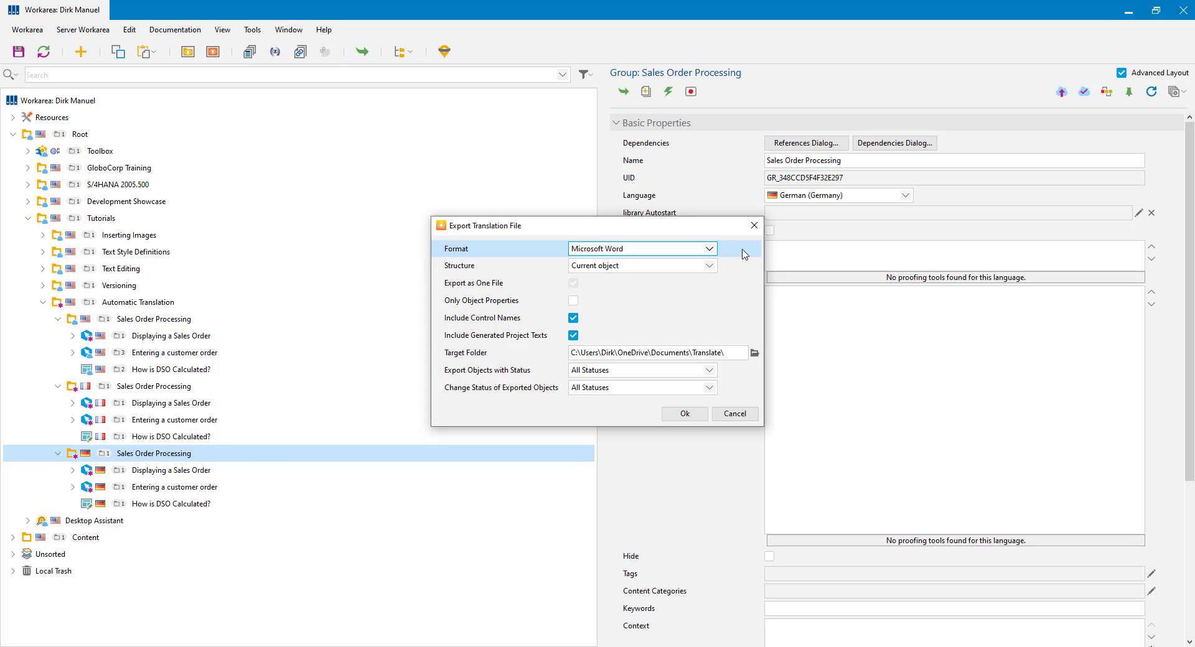
{"action": "left_click", "coordinate": [710, 249]}
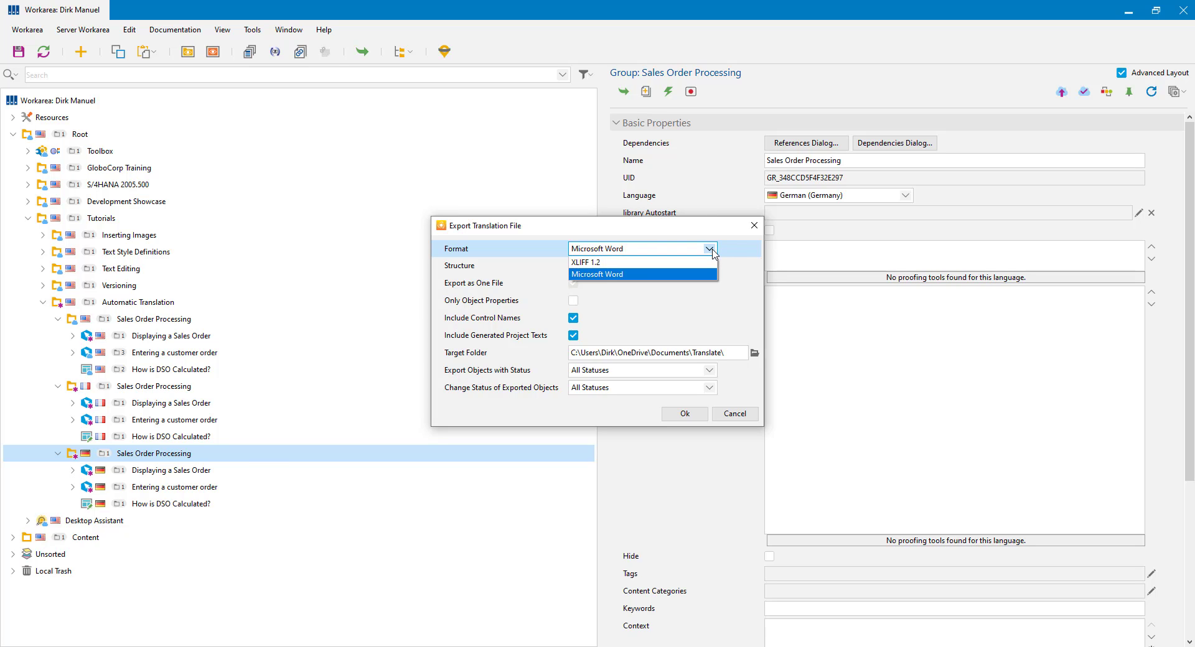
{"action": "left_click", "coordinate": [710, 249]}
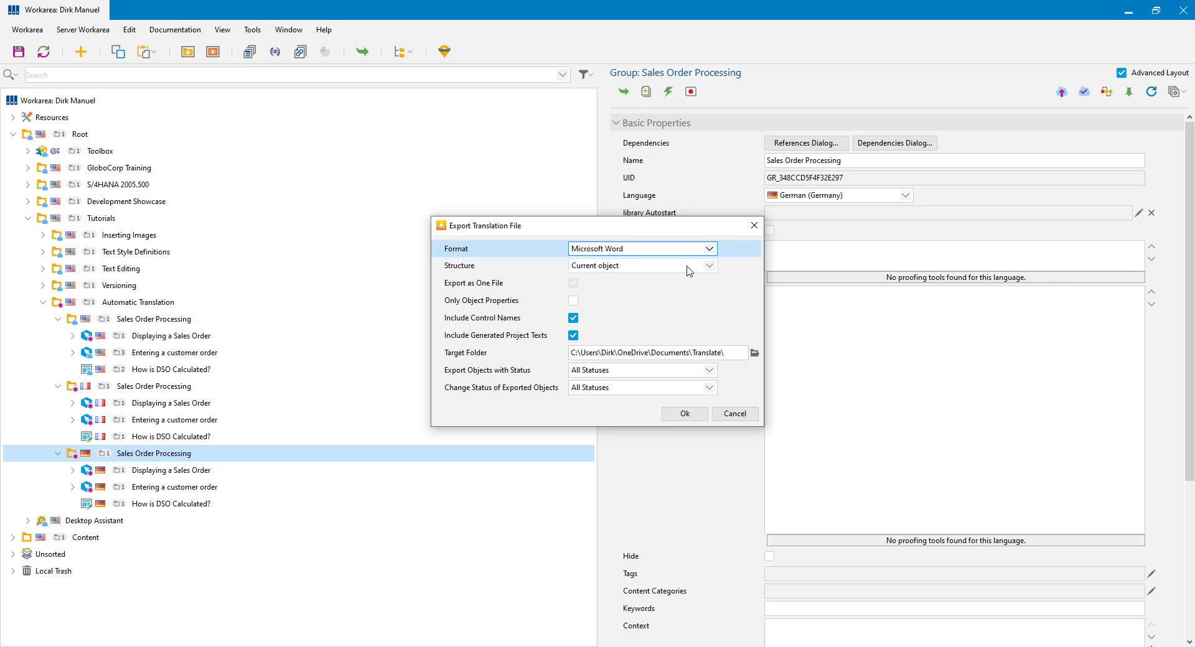
Step: Change the export structure from Current object to Subtree
{"action": "left_click", "coordinate": [709, 266]}
{"action": "left_click", "coordinate": [623, 280]}
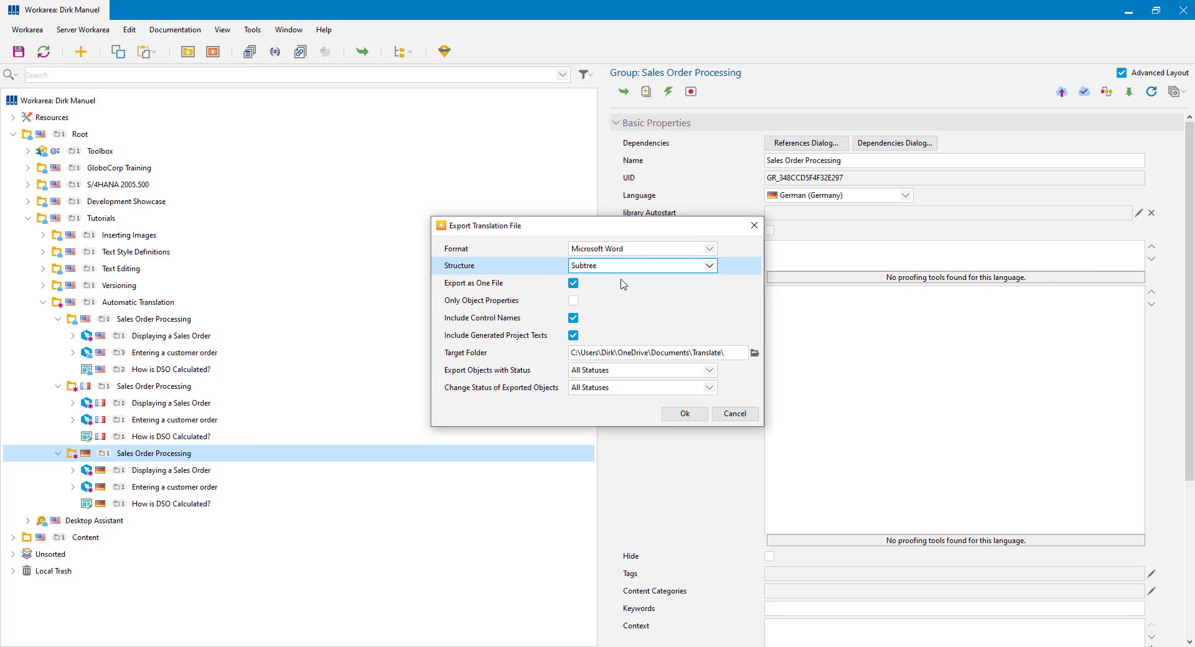
{"action": "left_click", "coordinate": [710, 267]}
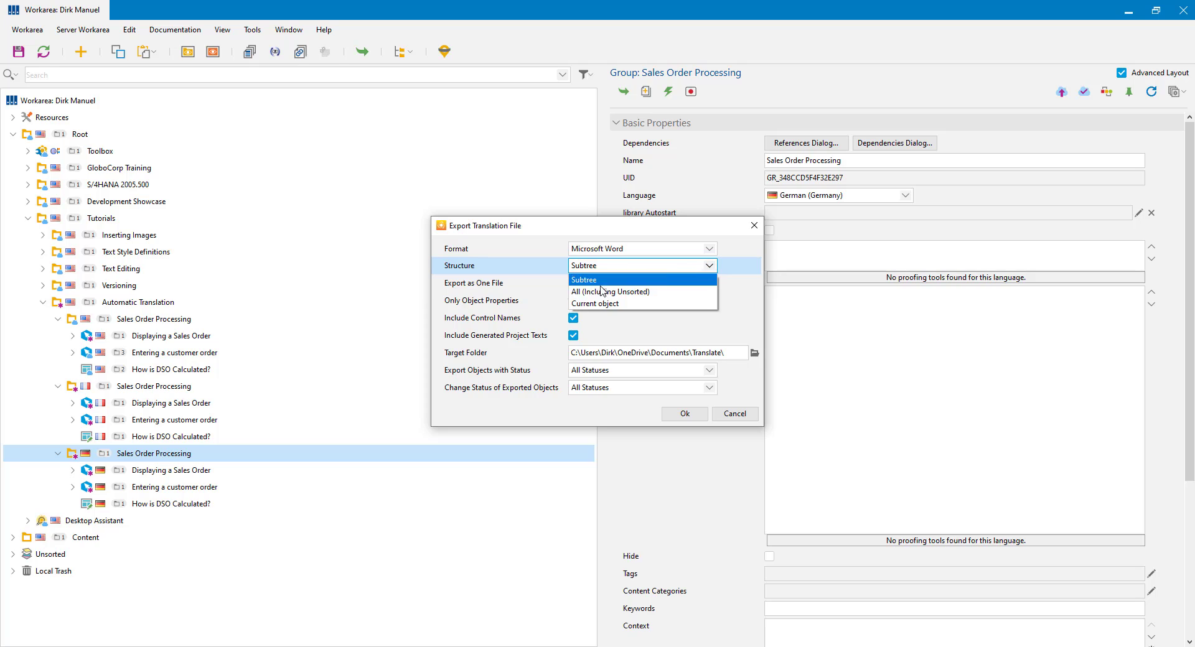
{"action": "left_click", "coordinate": [709, 266]}
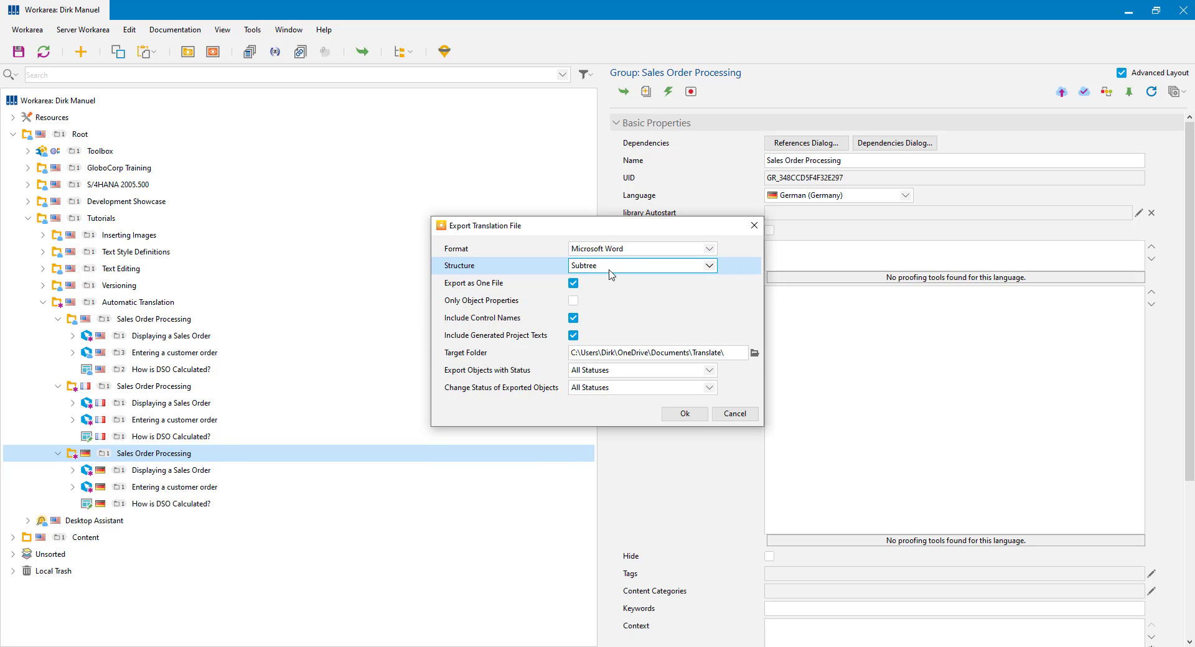
{"action": "left_click", "coordinate": [481, 287]}
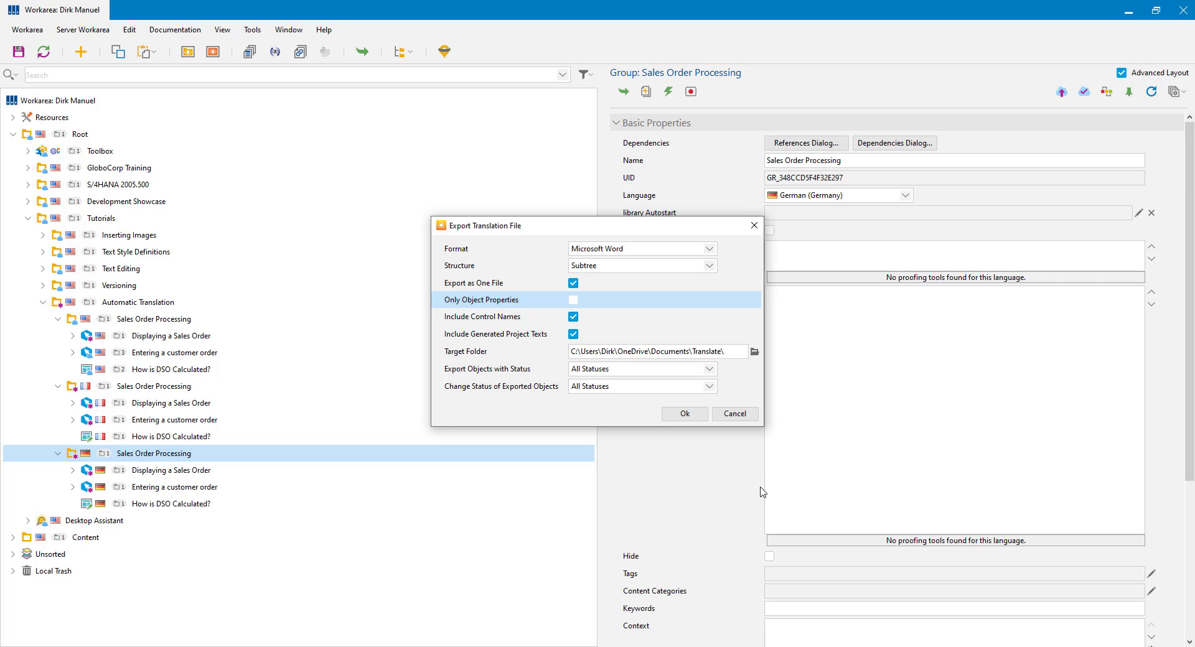
{"action": "left_click_drag", "start_coordinate": [657, 221], "coordinate": [449, 209]}
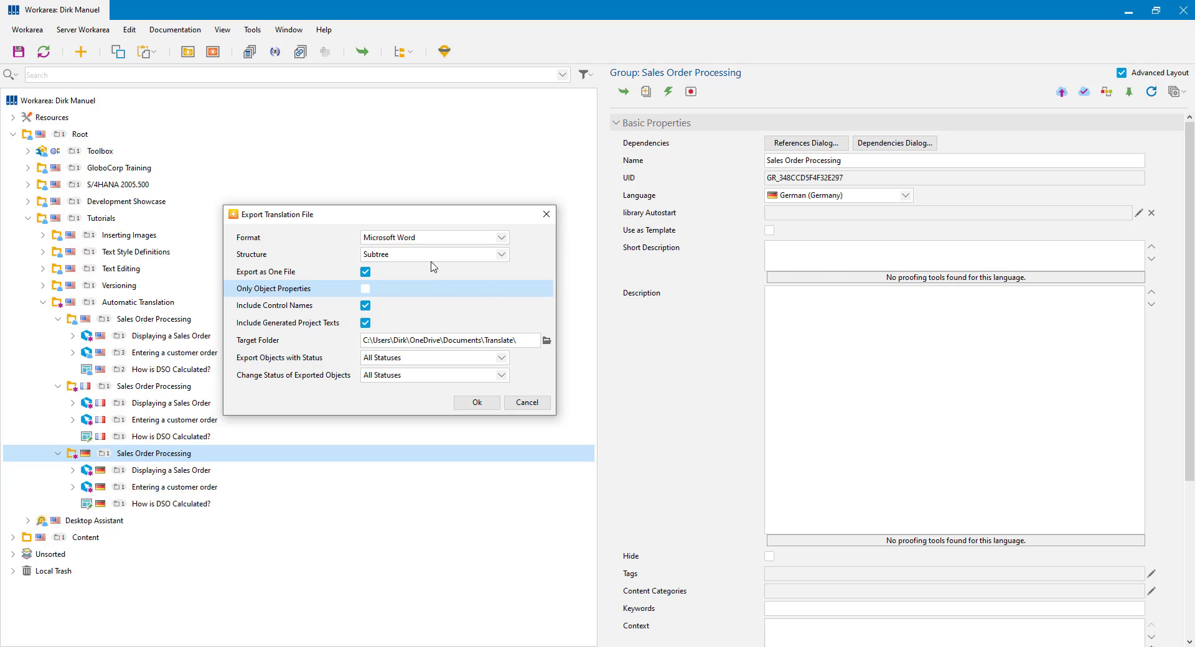
{"action": "left_click_drag", "start_coordinate": [462, 218], "coordinate": [709, 275]}
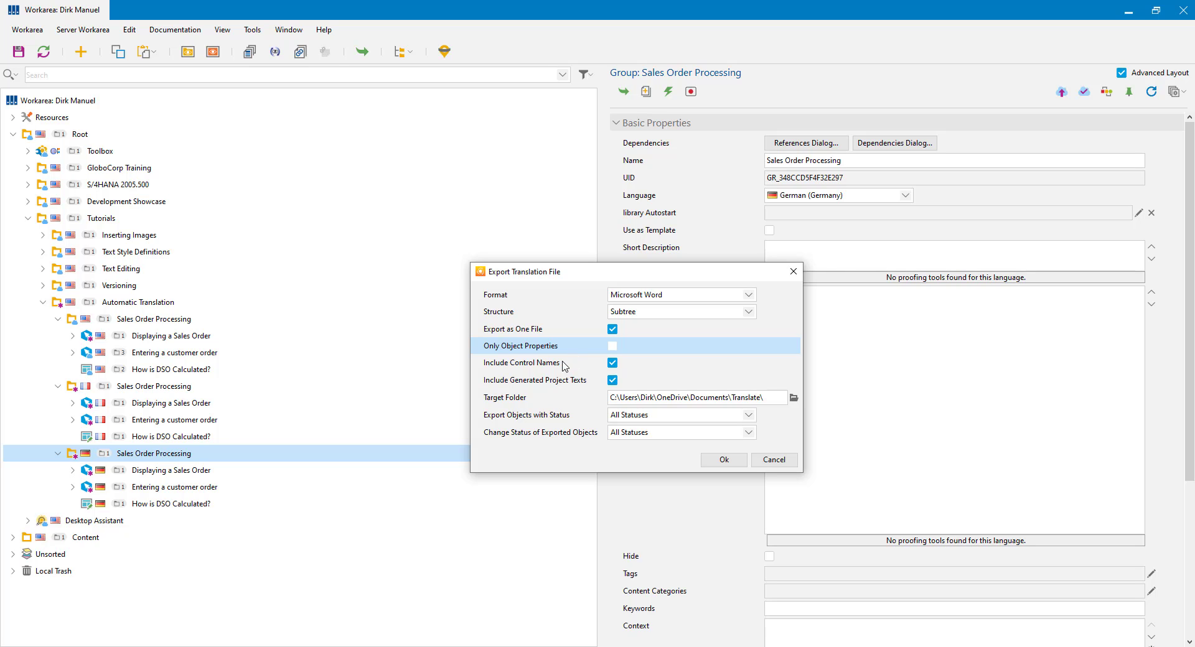
Step: Uncheck Include Generated Project Texts, leaving control names included in the export
{"action": "left_click", "coordinate": [532, 363]}
{"action": "left_click", "coordinate": [517, 382]}
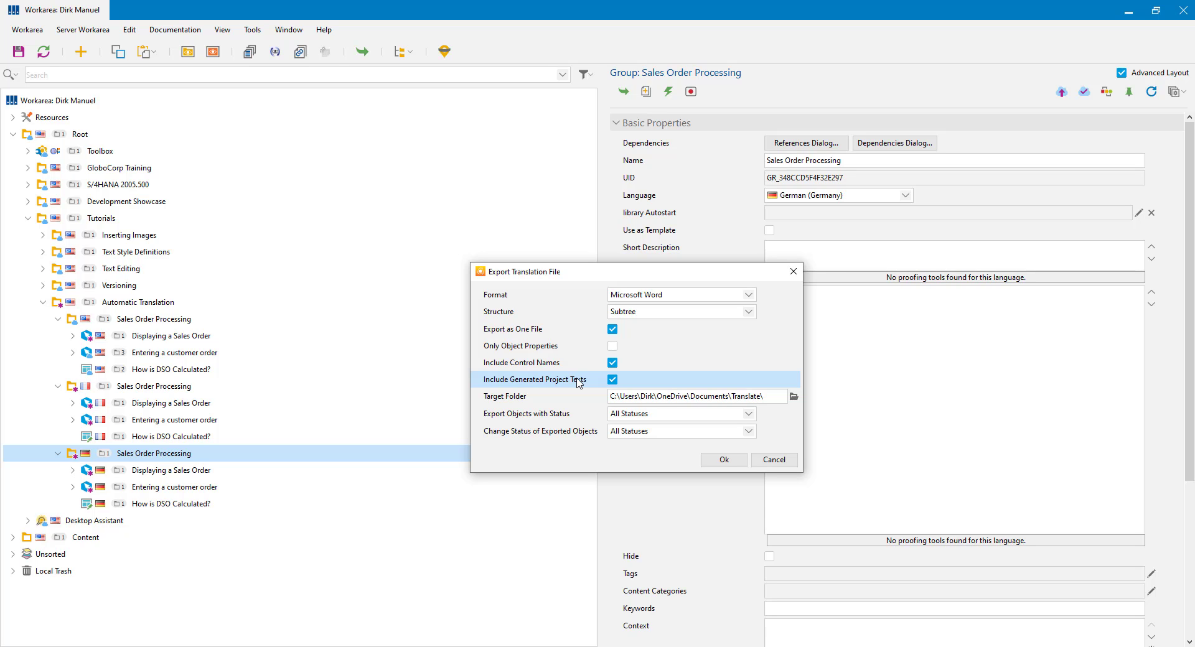
{"action": "left_click", "coordinate": [613, 381]}
{"action": "left_click", "coordinate": [503, 399]}
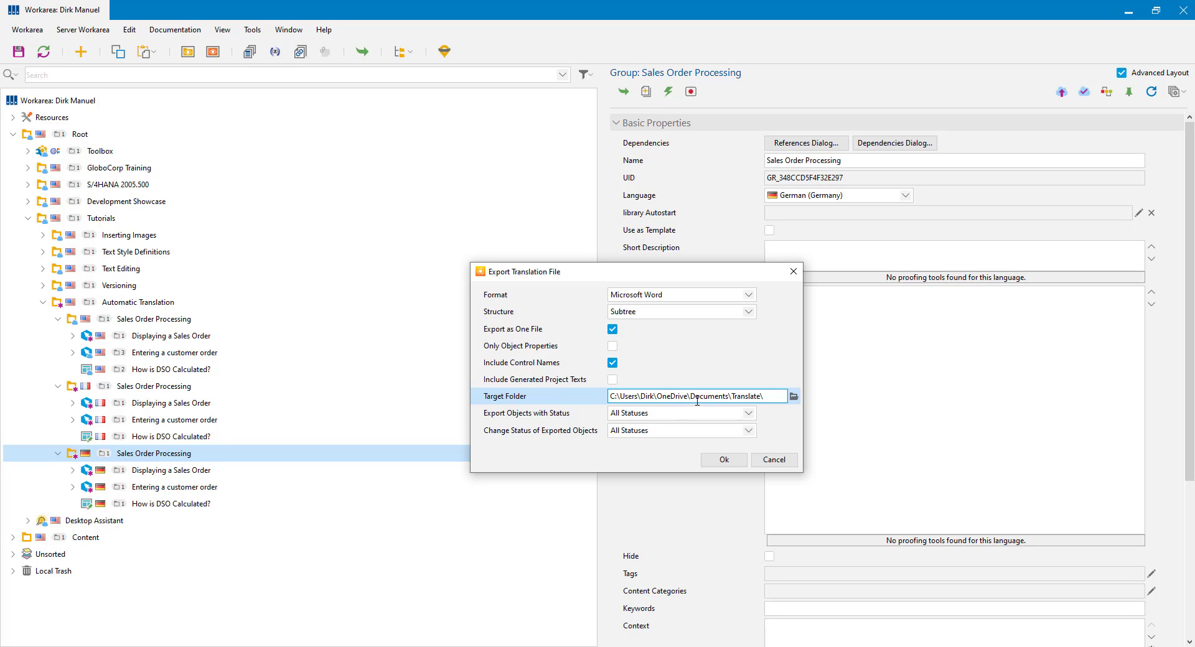
{"action": "left_click", "coordinate": [506, 416]}
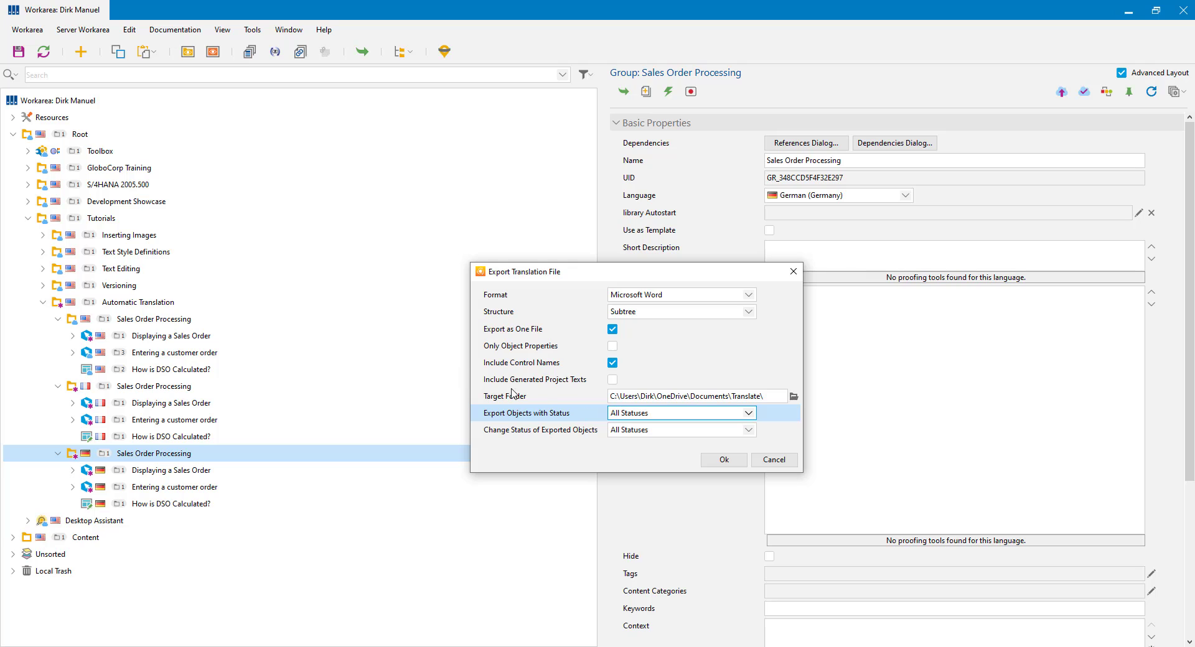
{"action": "left_click", "coordinate": [749, 414]}
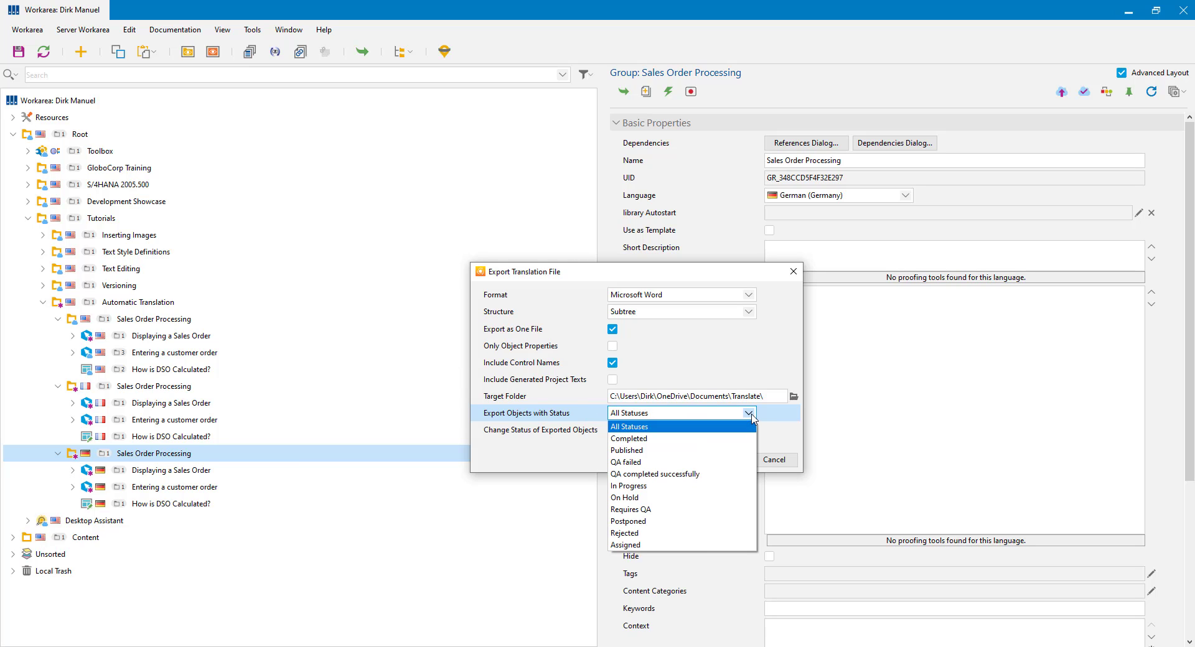
{"action": "left_click", "coordinate": [751, 416]}
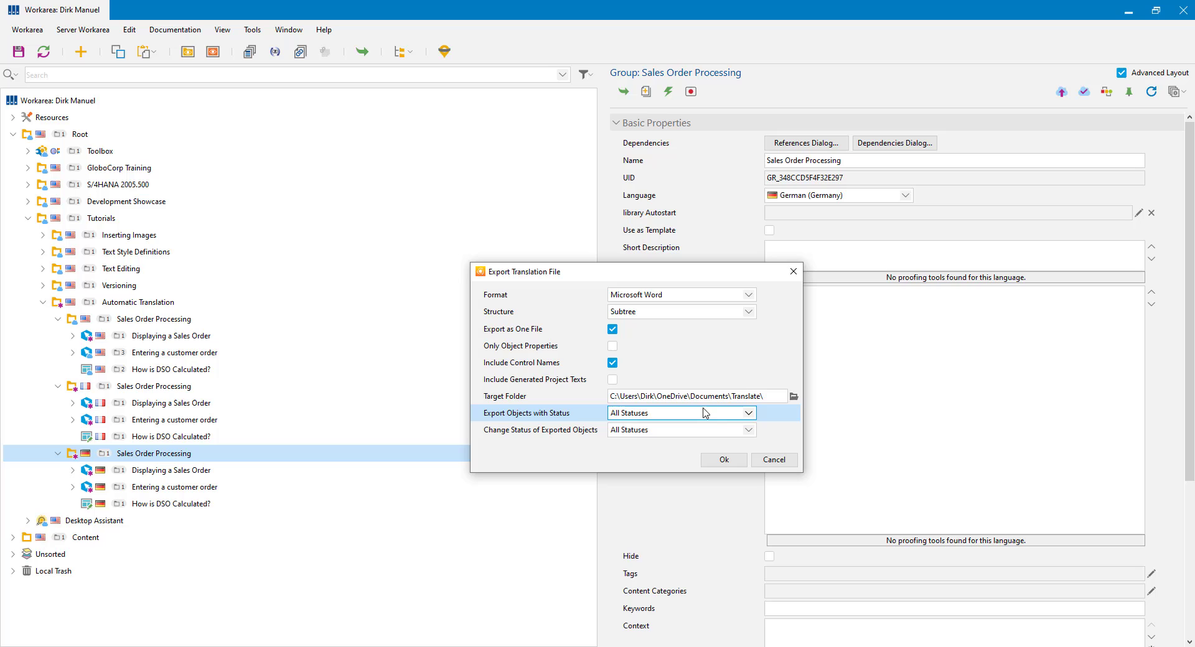
{"action": "left_click", "coordinate": [517, 436]}
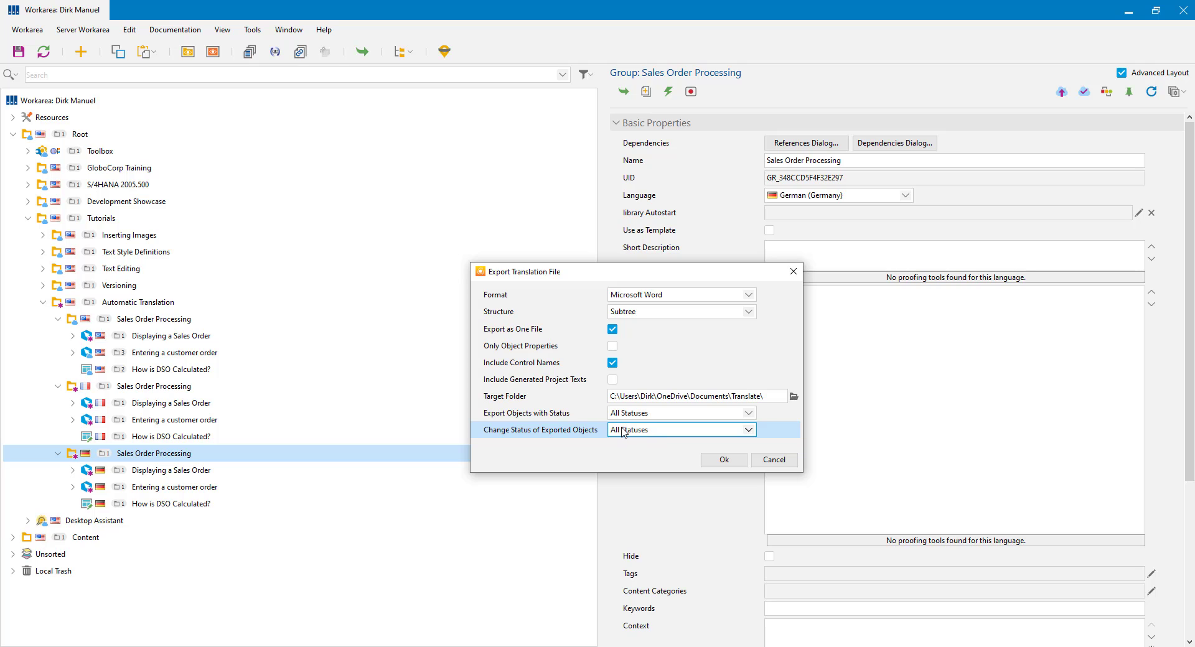
{"action": "left_click", "coordinate": [561, 416]}
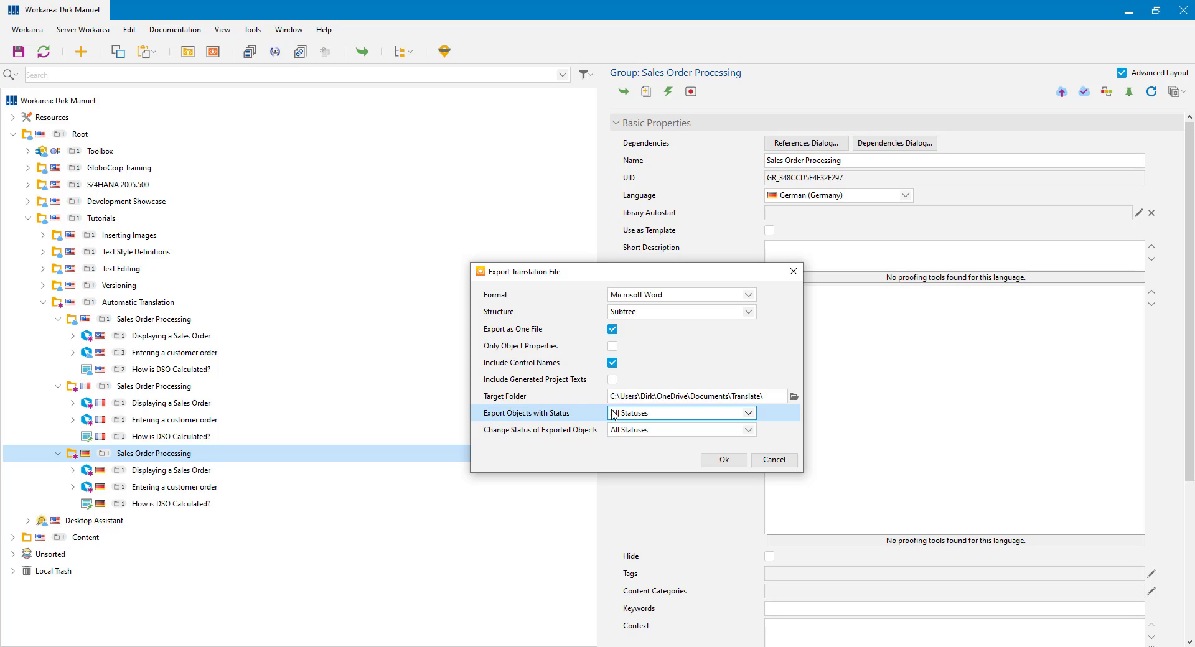
{"action": "left_click", "coordinate": [547, 432]}
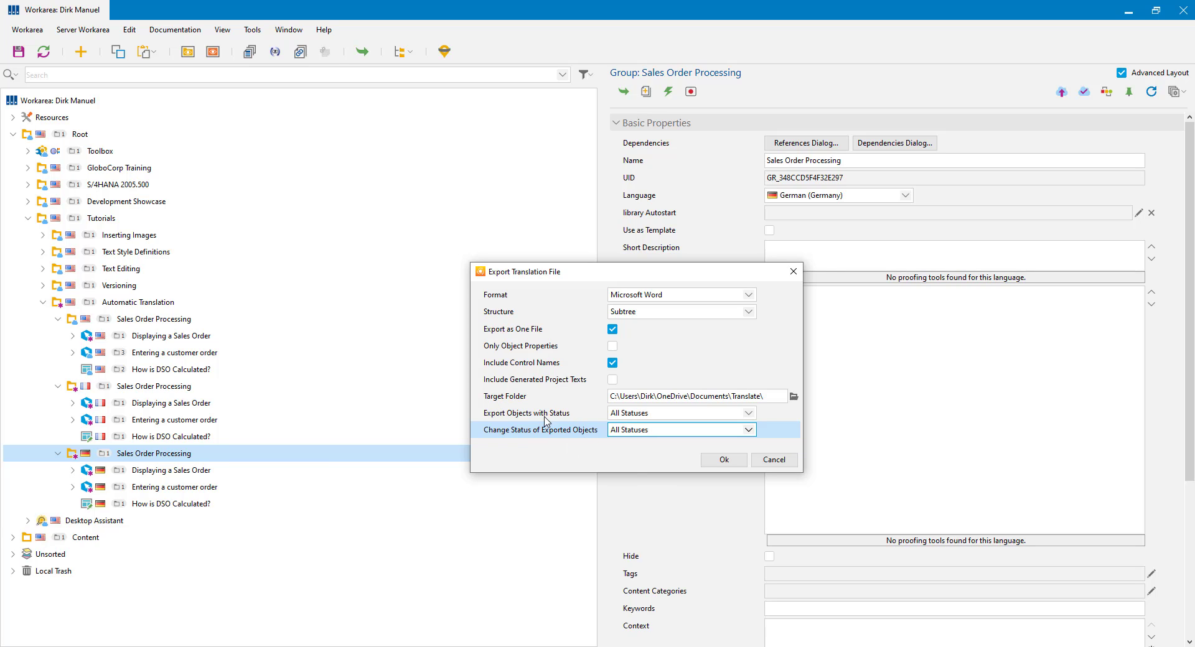
Step: Export the German group's texts to translate.doc and open it in Word
{"action": "left_click", "coordinate": [724, 460]}
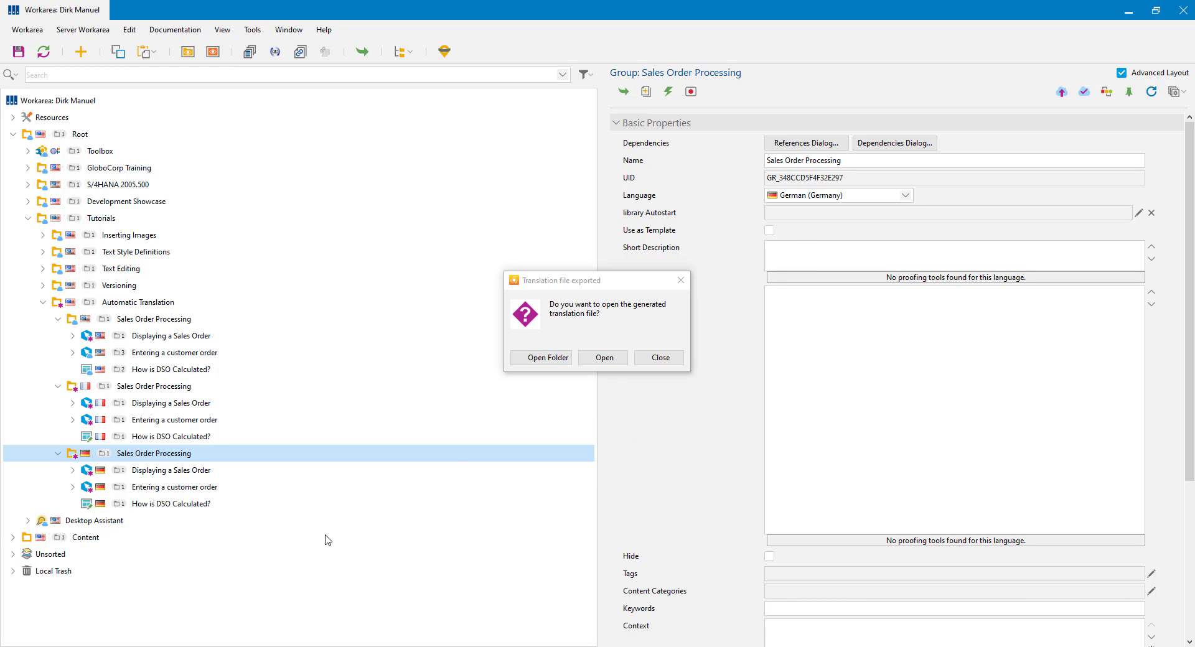
{"action": "left_click", "coordinate": [615, 361]}
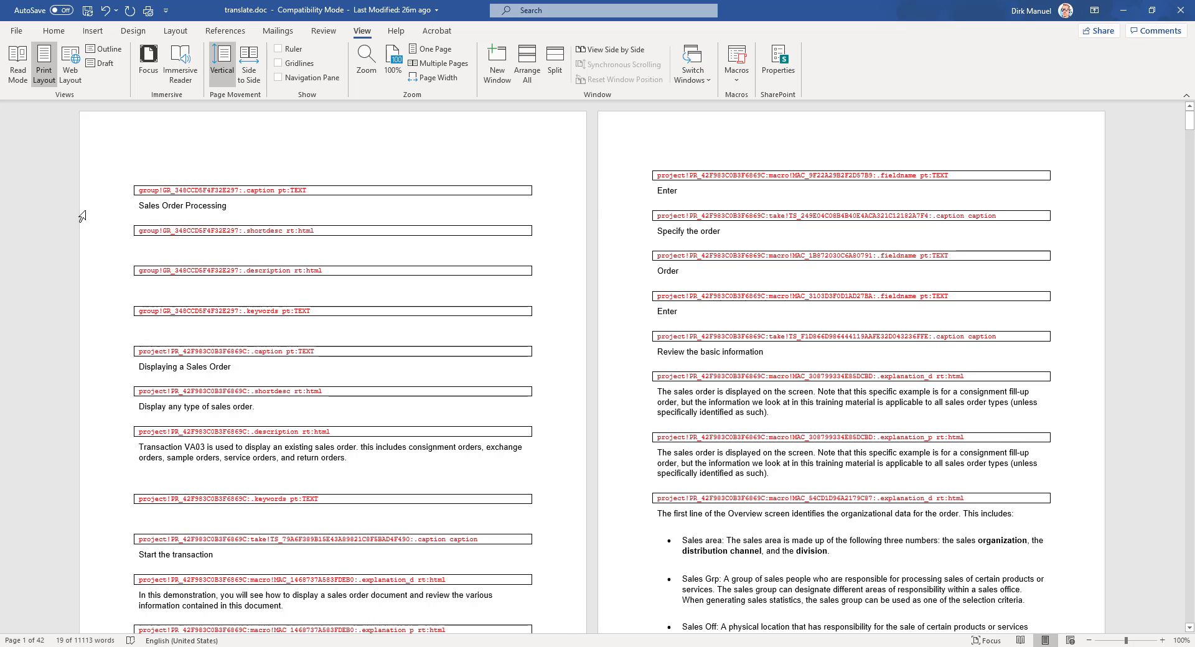
{"action": "left_click_drag", "start_coordinate": [138, 191], "coordinate": [287, 193]}
{"action": "left_click", "coordinate": [241, 206]}
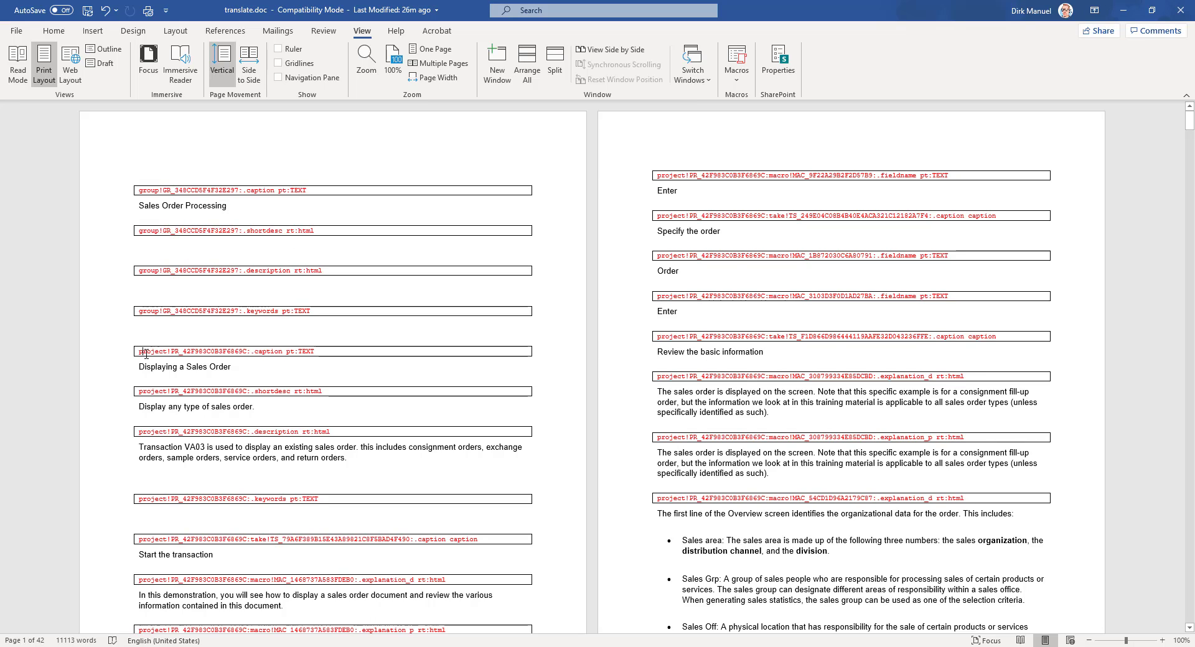
{"action": "left_click", "coordinate": [87, 368]}
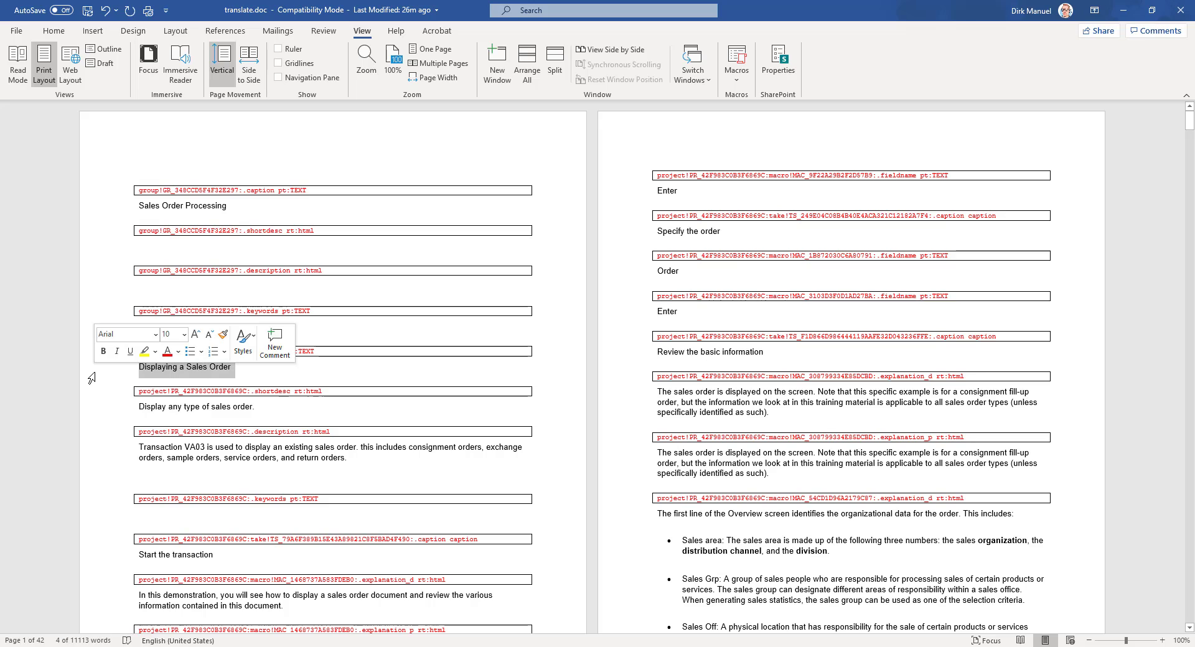
{"action": "left_click", "coordinate": [101, 407]}
{"action": "left_click", "coordinate": [109, 458]}
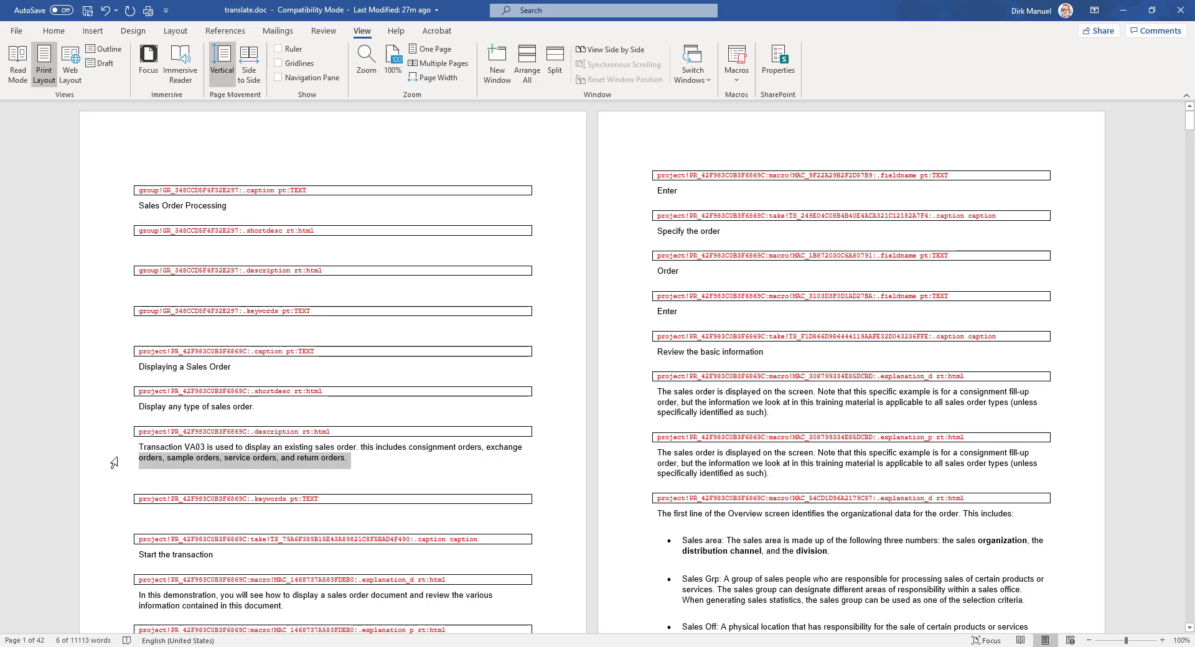
{"action": "left_click", "coordinate": [94, 313]}
{"action": "left_click", "coordinate": [438, 514]}
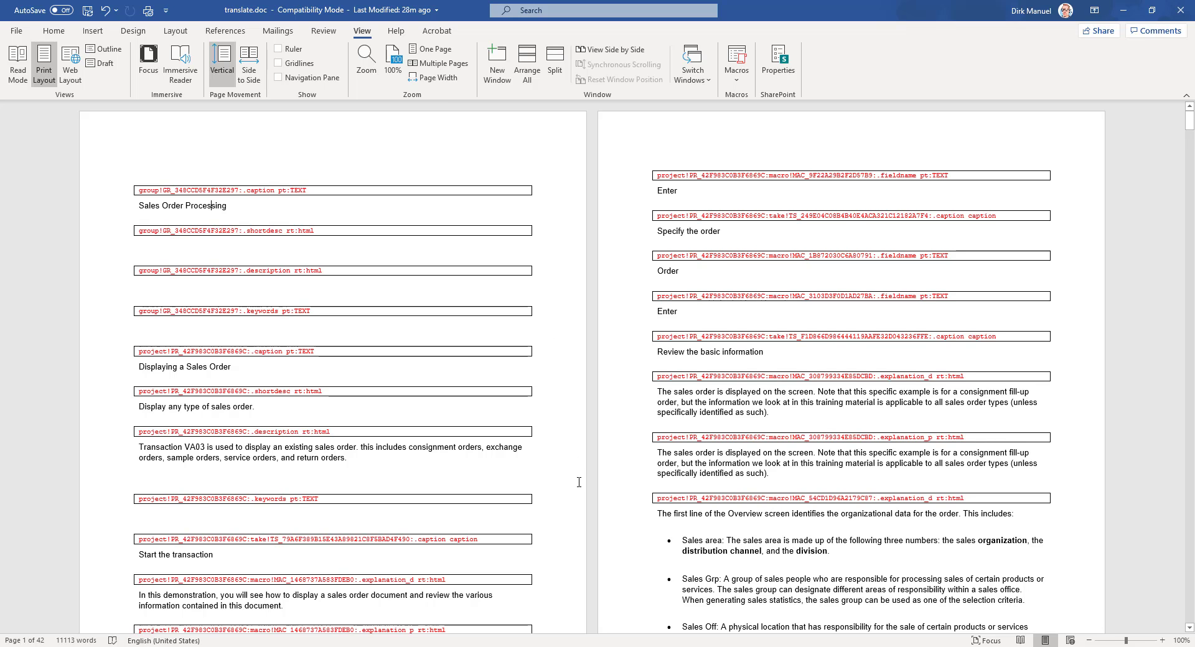
{"action": "scroll", "coordinate": [579, 483], "scroll_direction": "down", "scroll_amount": 5}
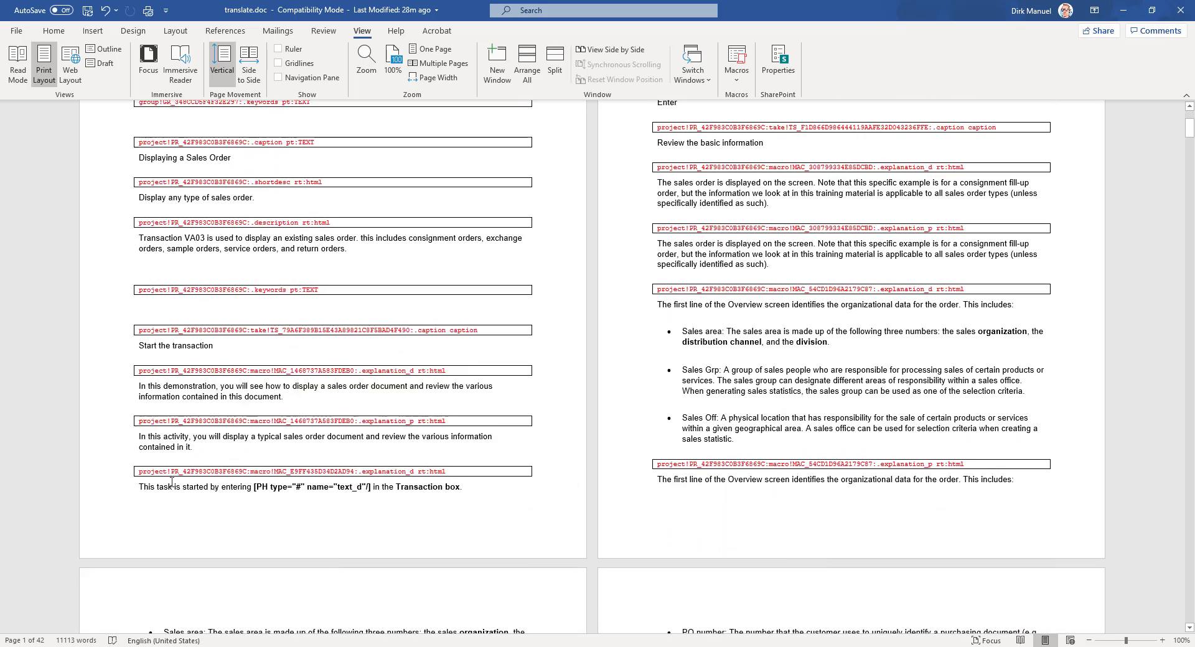
{"action": "left_click", "coordinate": [92, 490]}
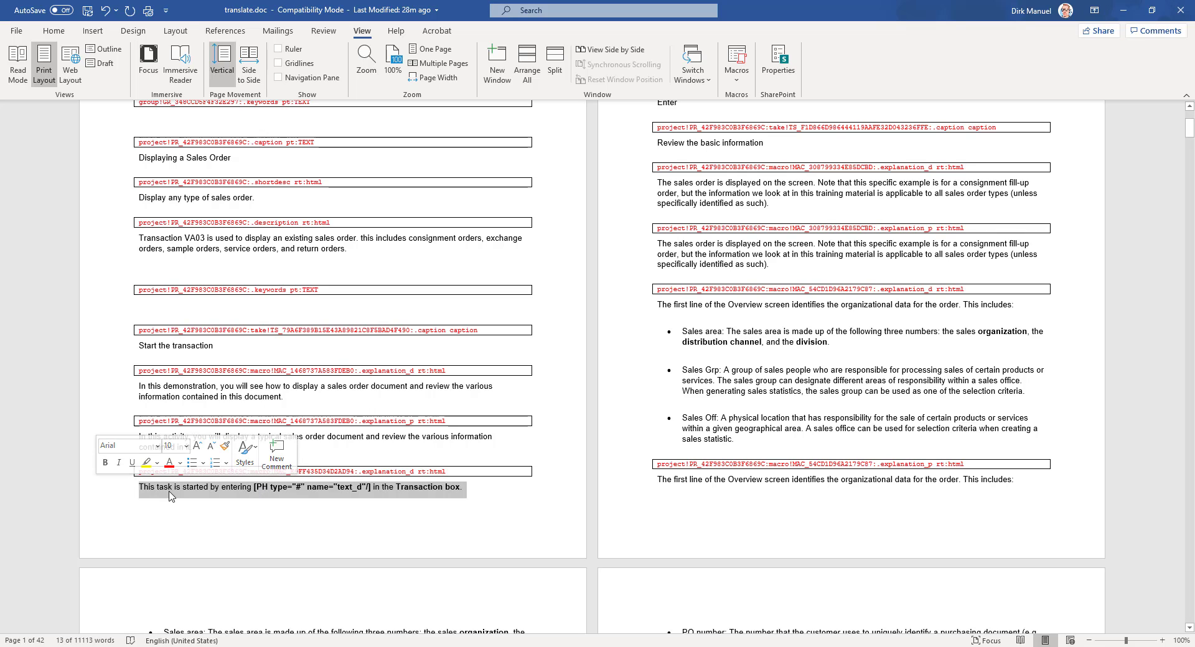
{"action": "left_click", "coordinate": [490, 502]}
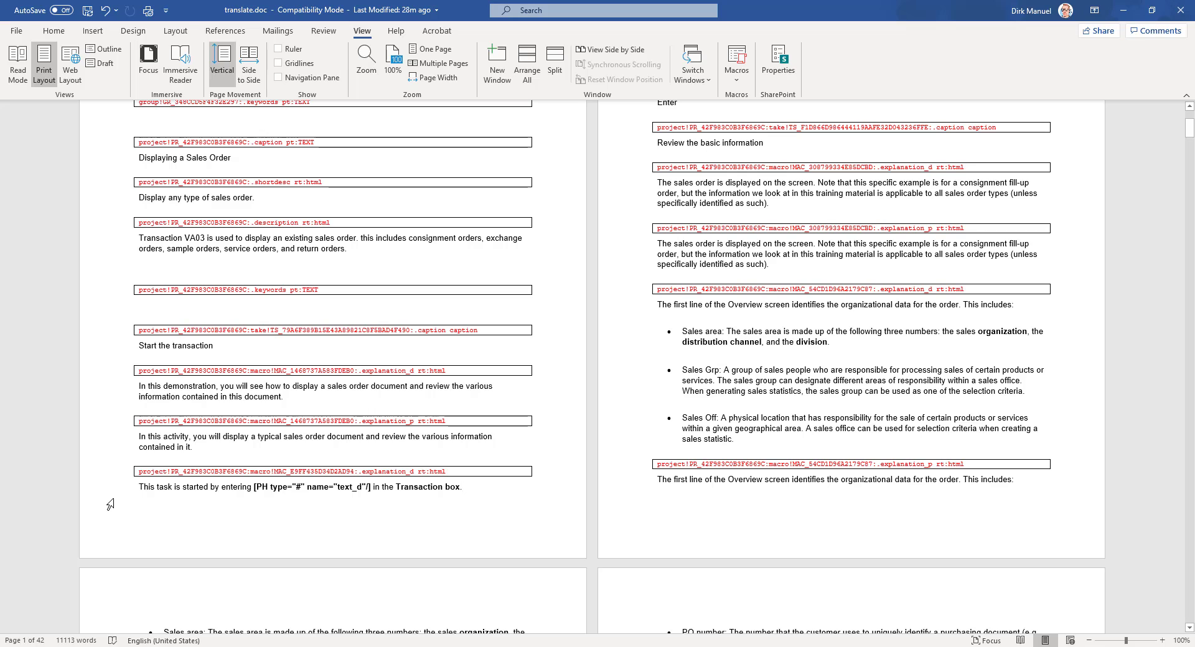
{"action": "triple_click", "coordinate": [168, 493]}
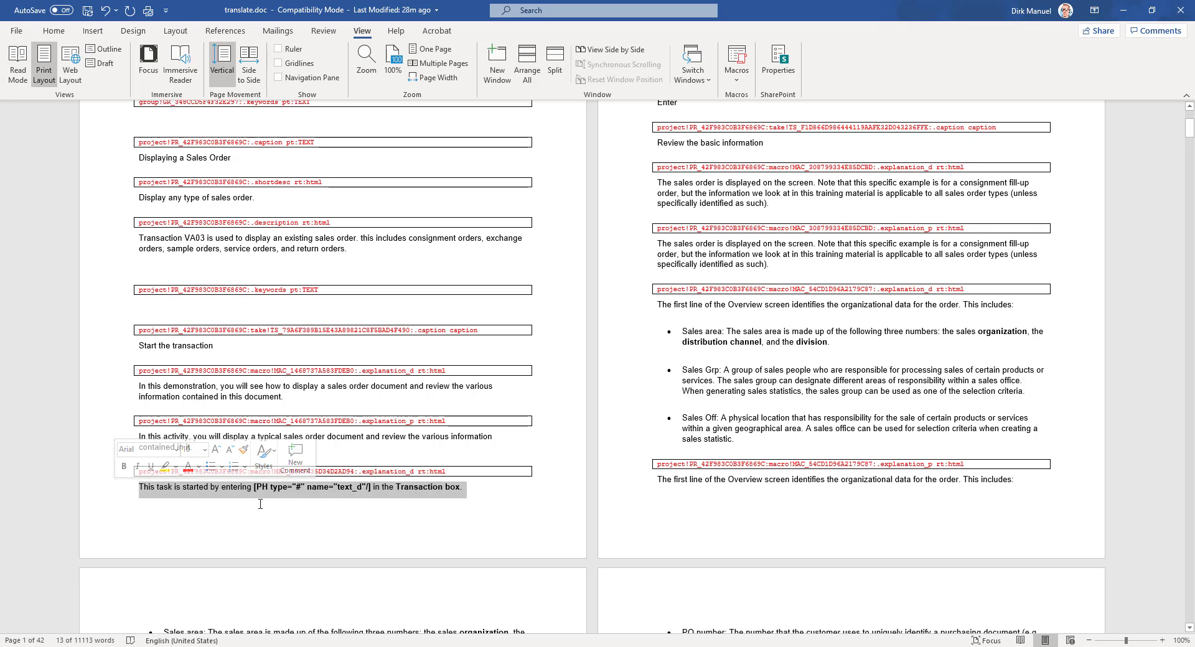
{"action": "left_click", "coordinate": [267, 487]}
{"action": "left_click_drag", "start_coordinate": [254, 487], "coordinate": [372, 489]}
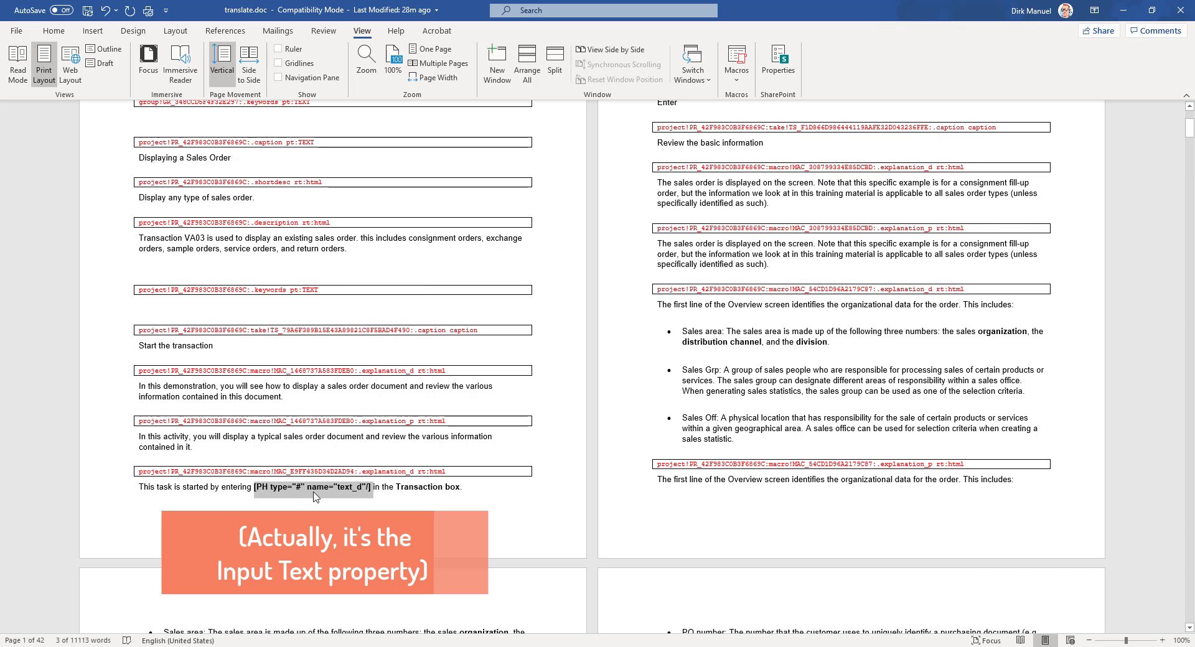
{"action": "left_click", "coordinate": [238, 488]}
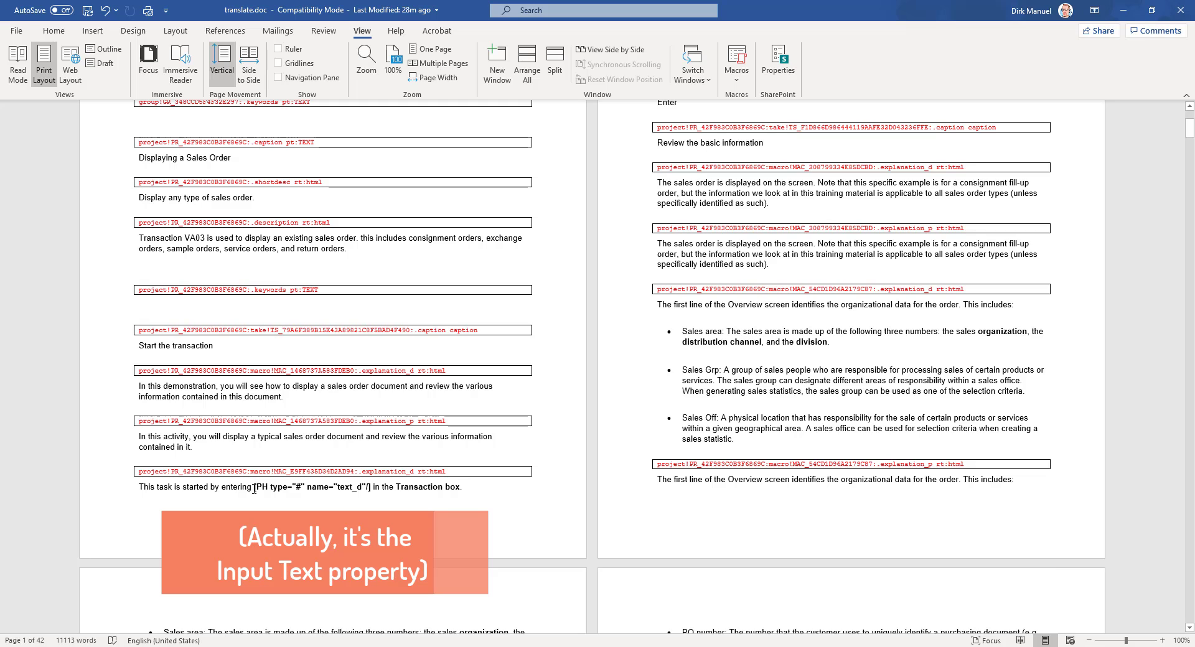
{"action": "left_click_drag", "start_coordinate": [254, 487], "coordinate": [383, 509]}
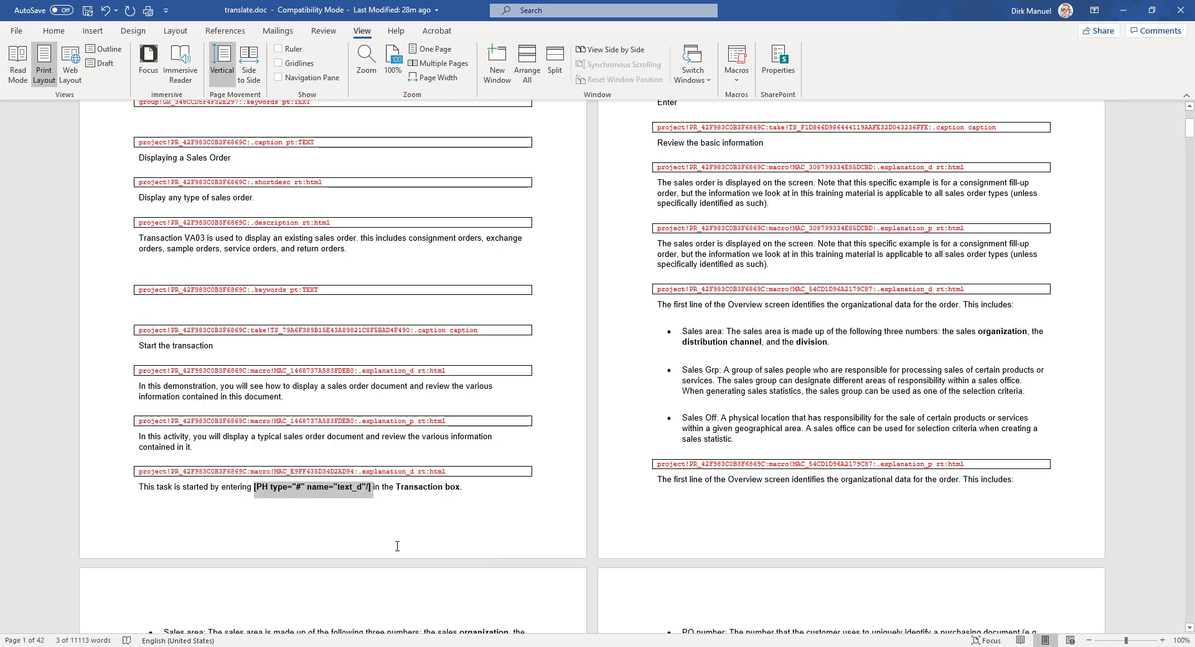
{"action": "left_click", "coordinate": [222, 488]}
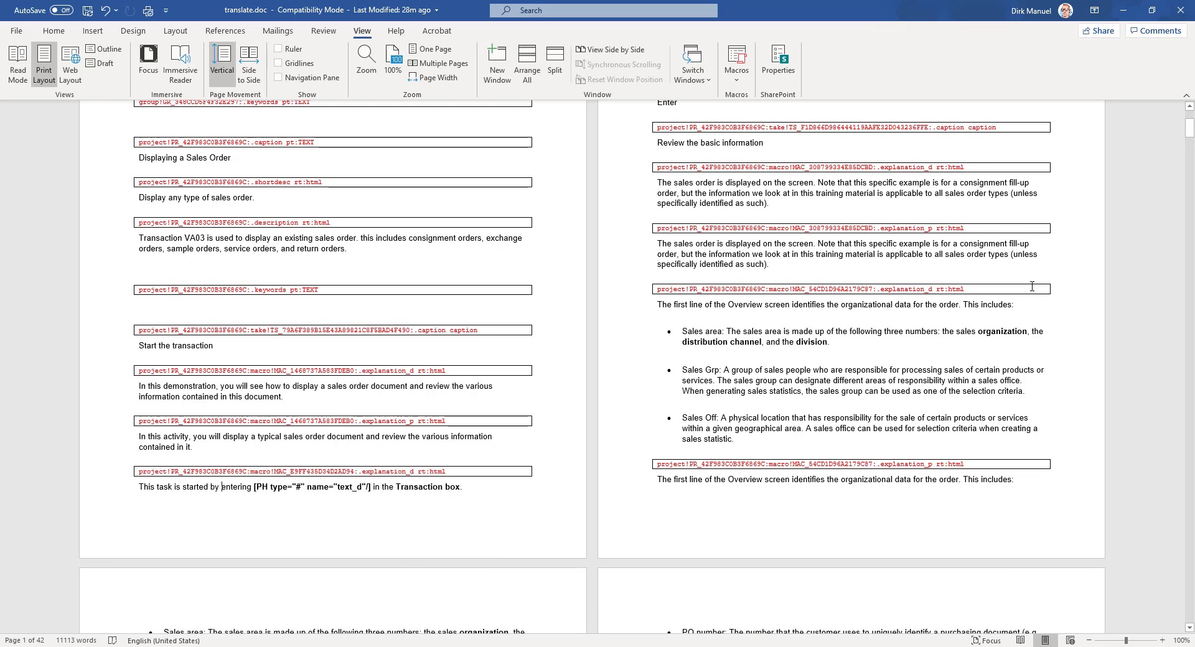
{"action": "scroll", "coordinate": [1032, 287], "scroll_direction": "up", "scroll_amount": 1}
{"action": "scroll", "coordinate": [1032, 286], "scroll_direction": "down", "scroll_amount": 1}
{"action": "left_click", "coordinate": [100, 495]}
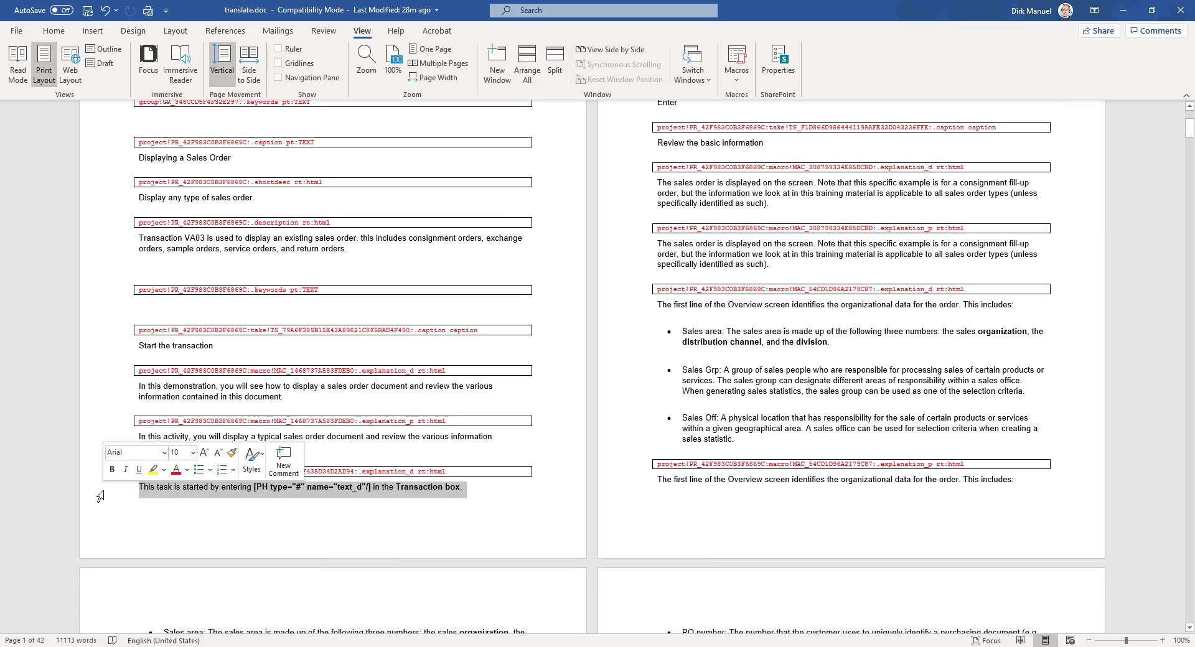
{"action": "scroll", "coordinate": [324, 499], "scroll_direction": "up", "scroll_amount": 1}
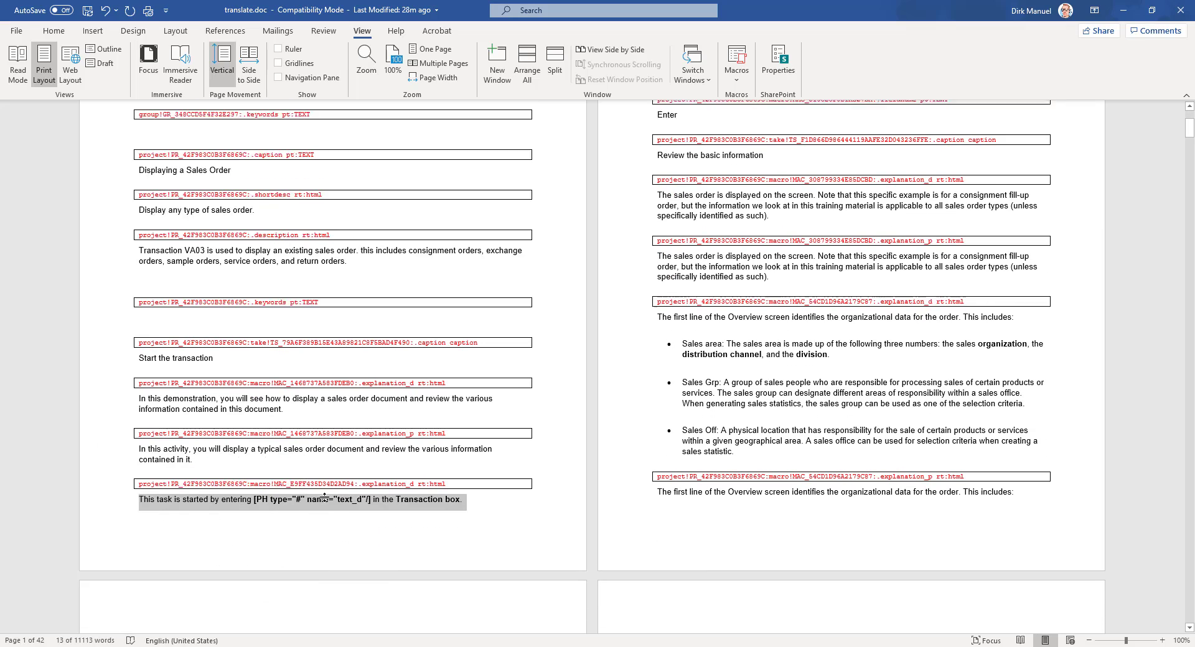
{"action": "scroll", "coordinate": [324, 499], "scroll_direction": "up", "scroll_amount": 3}
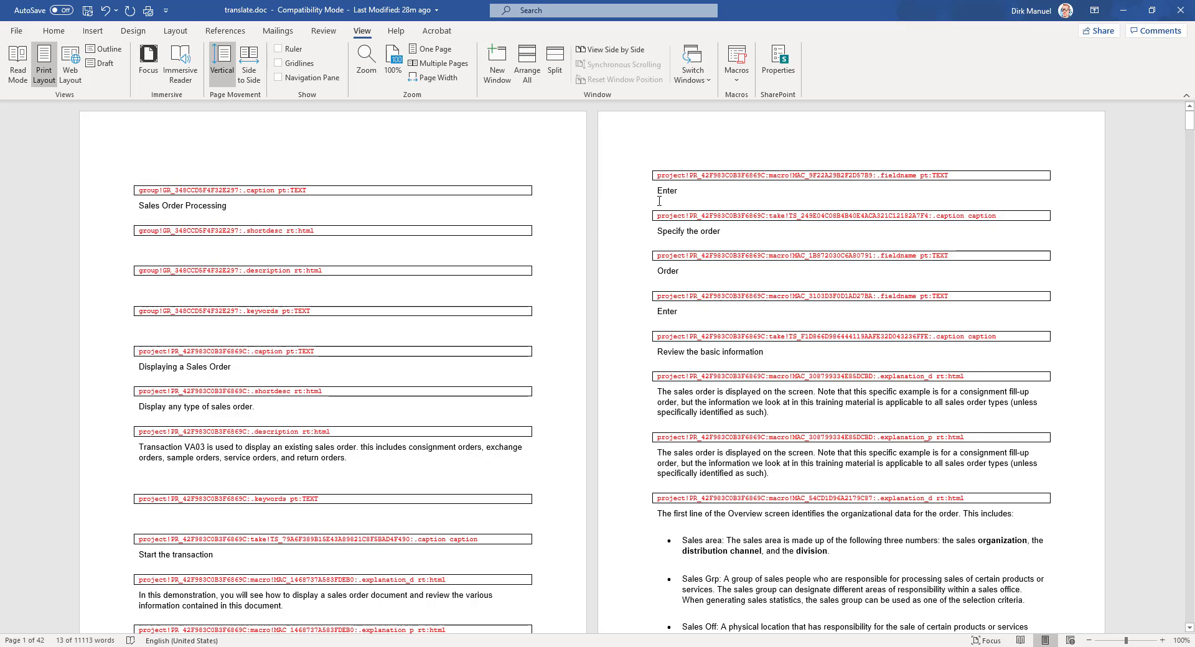
Step: Inspect the Enter, Specify the order and Order field-label lines at the top of translate.doc
{"action": "left_click", "coordinate": [655, 195]}
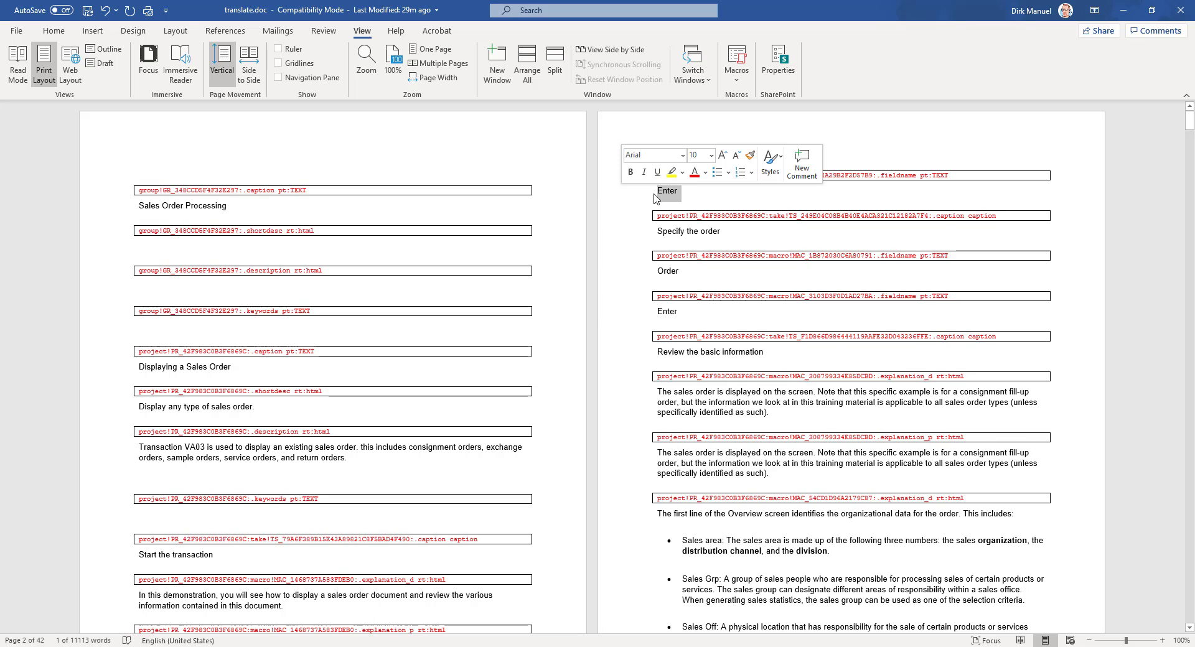
{"action": "left_click", "coordinate": [896, 178]}
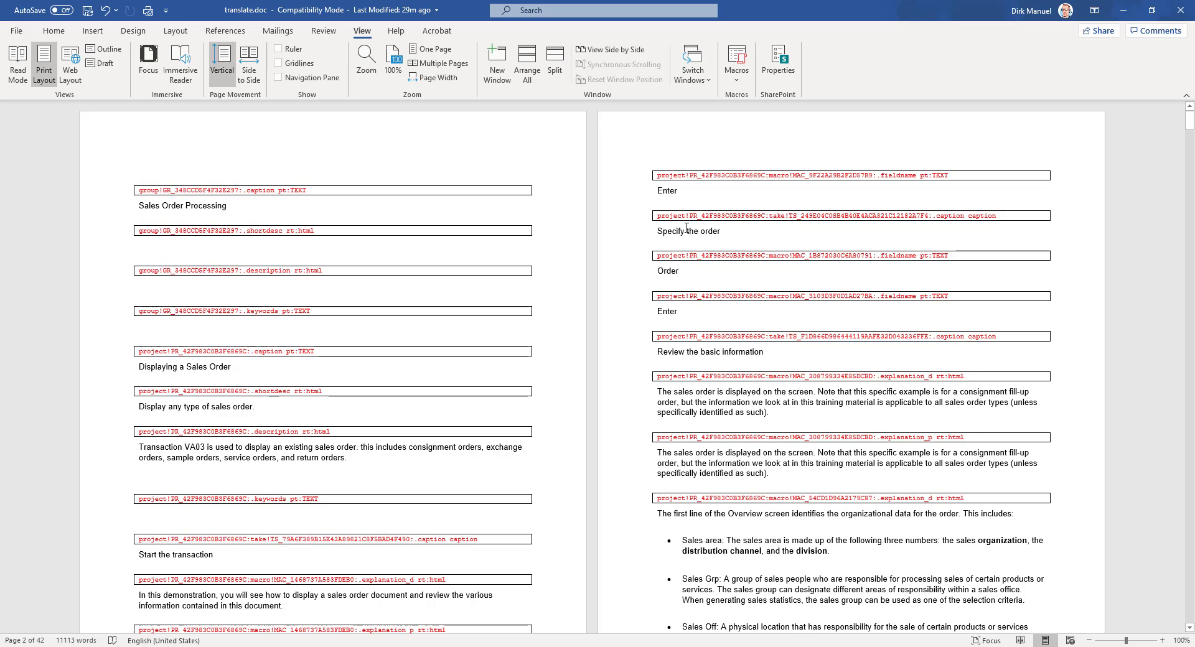
{"action": "left_click", "coordinate": [626, 190]}
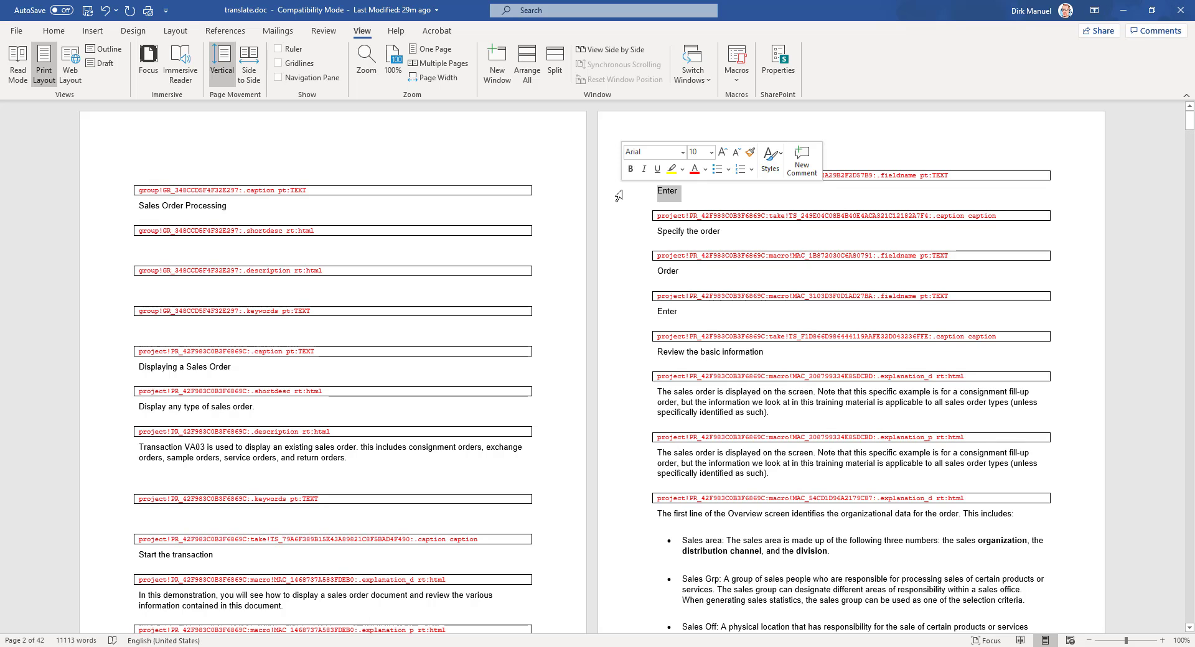
{"action": "left_click", "coordinate": [791, 216]}
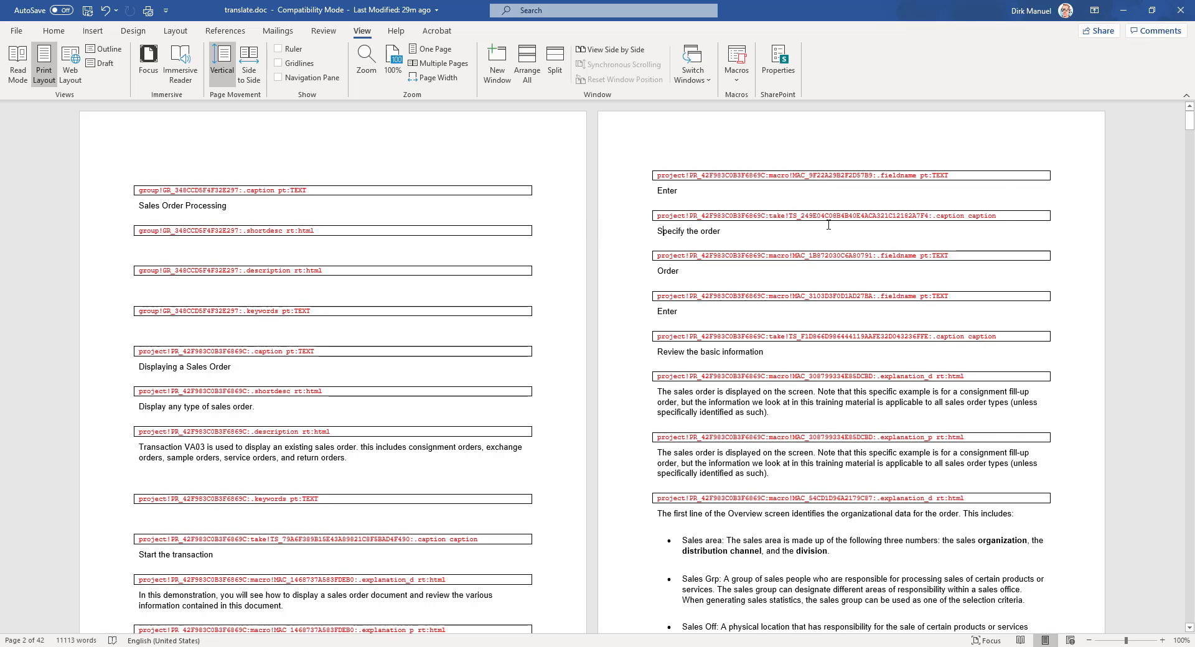
{"action": "left_click_drag", "start_coordinate": [790, 216], "coordinate": [796, 216]}
{"action": "left_click", "coordinate": [640, 234]}
{"action": "left_click", "coordinate": [617, 273]}
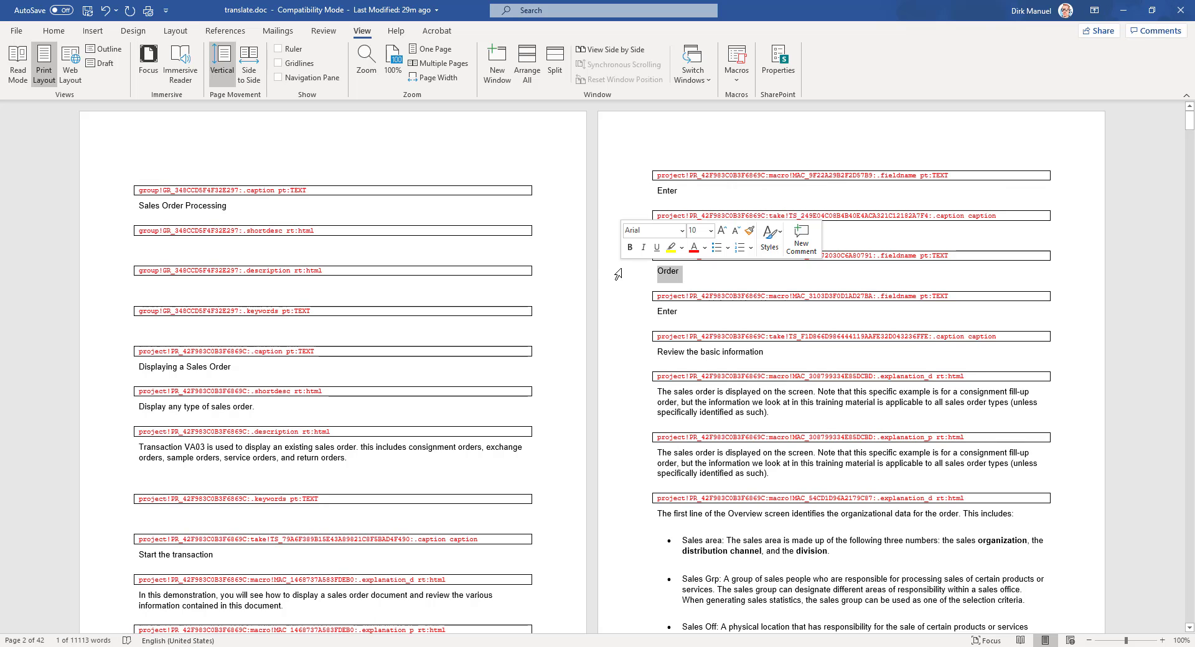
{"action": "left_click", "coordinate": [679, 277]}
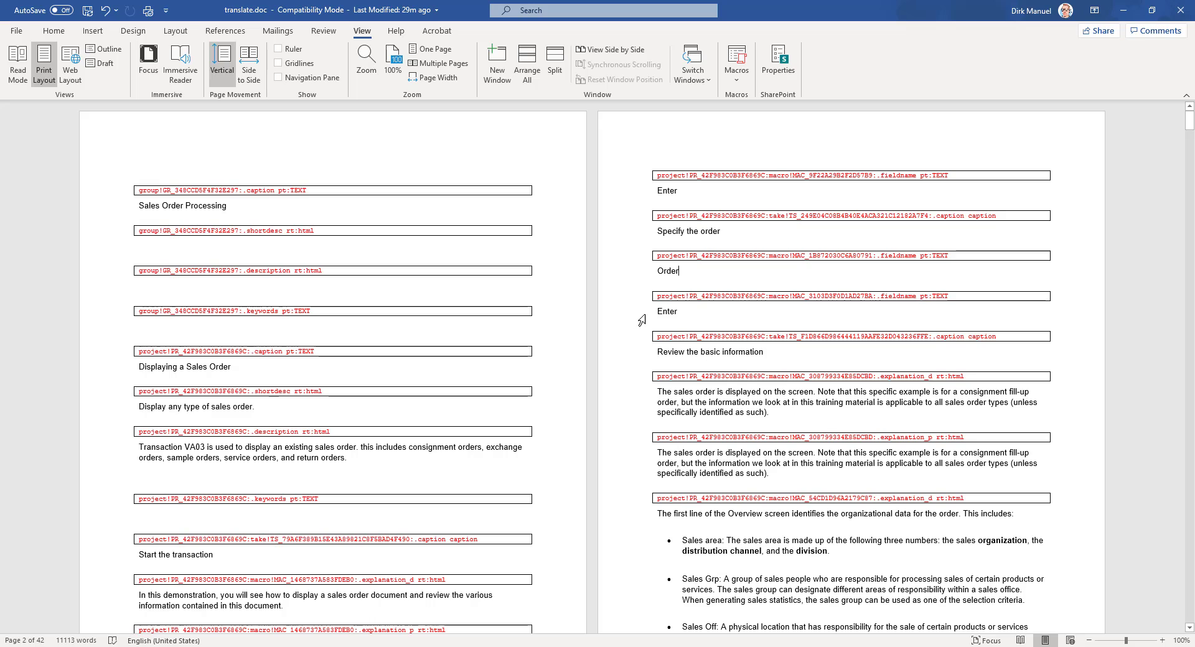
{"action": "left_click_drag", "start_coordinate": [627, 183], "coordinate": [620, 325]}
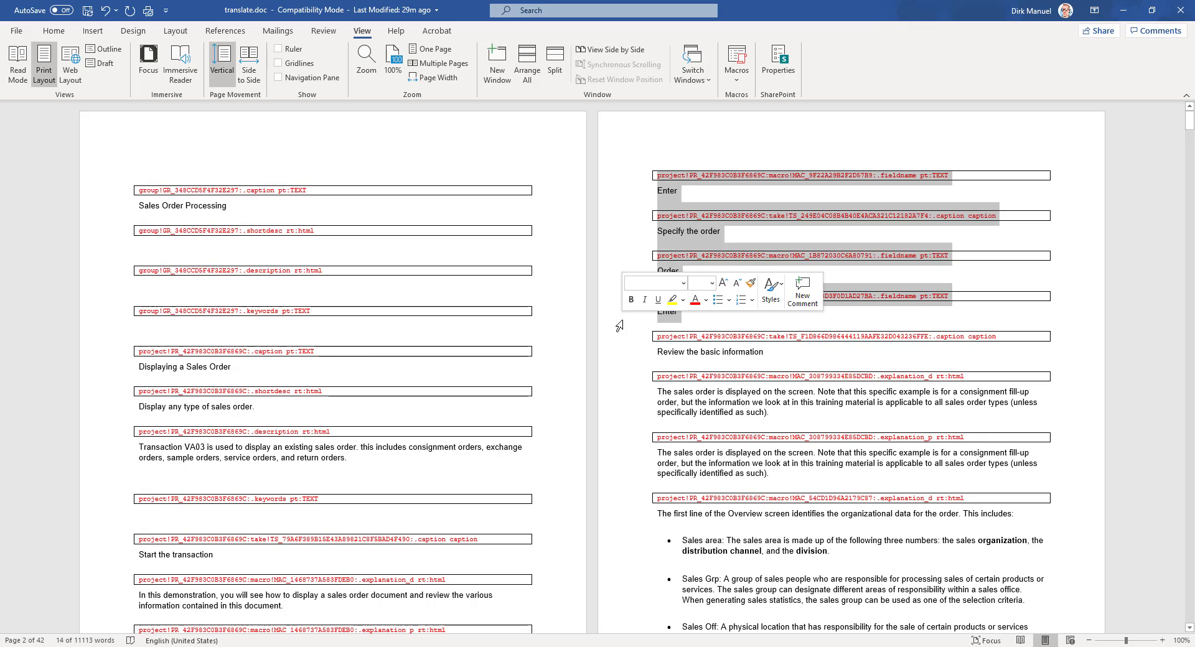
{"action": "left_click", "coordinate": [730, 189]}
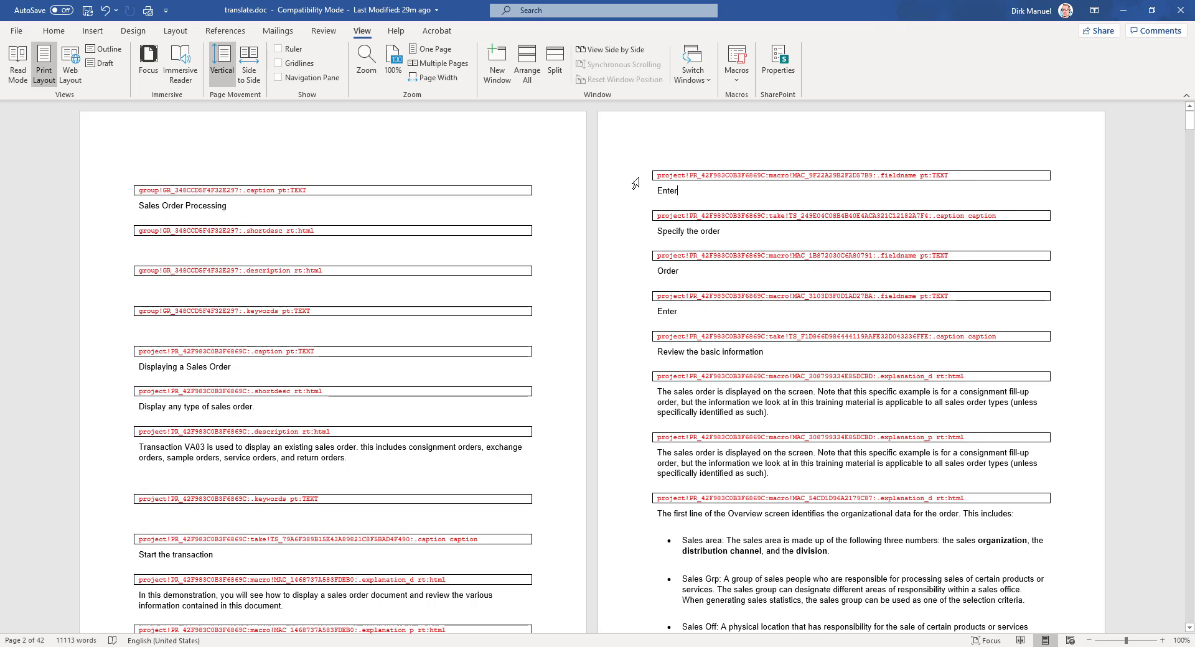
Step: Examine the explanation_d field identifier and the transaction-entry sentence further down the page
{"action": "scroll", "coordinate": [430, 491], "scroll_direction": "down", "scroll_amount": 3}
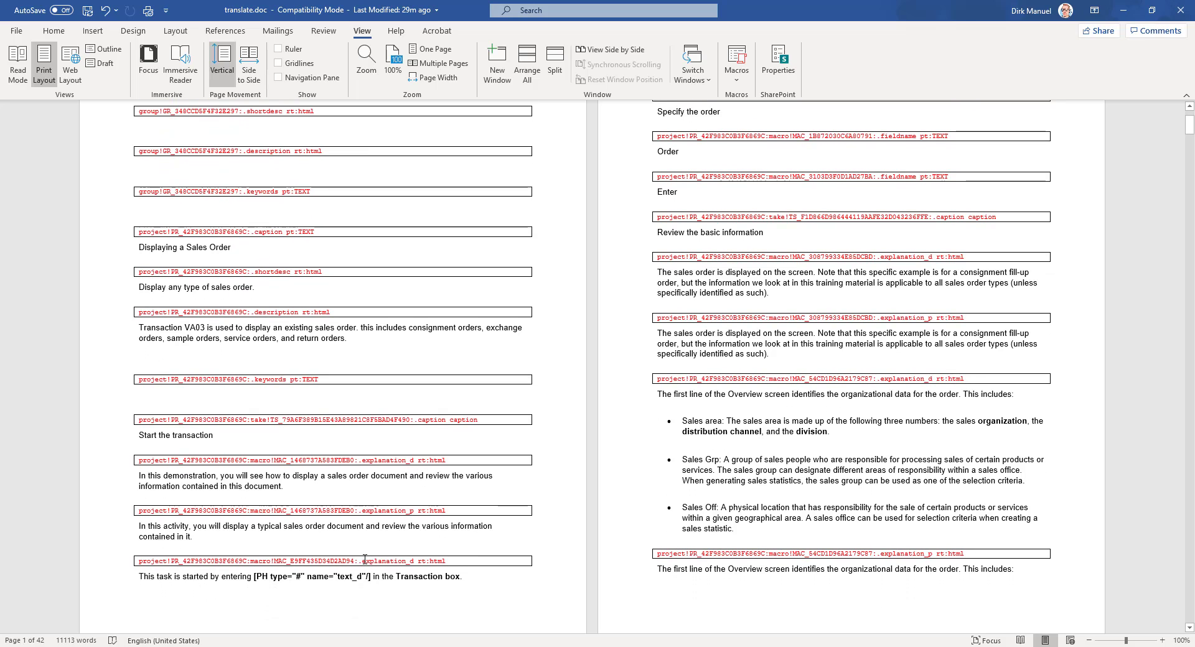
{"action": "left_click_drag", "start_coordinate": [397, 560], "coordinate": [412, 564]}
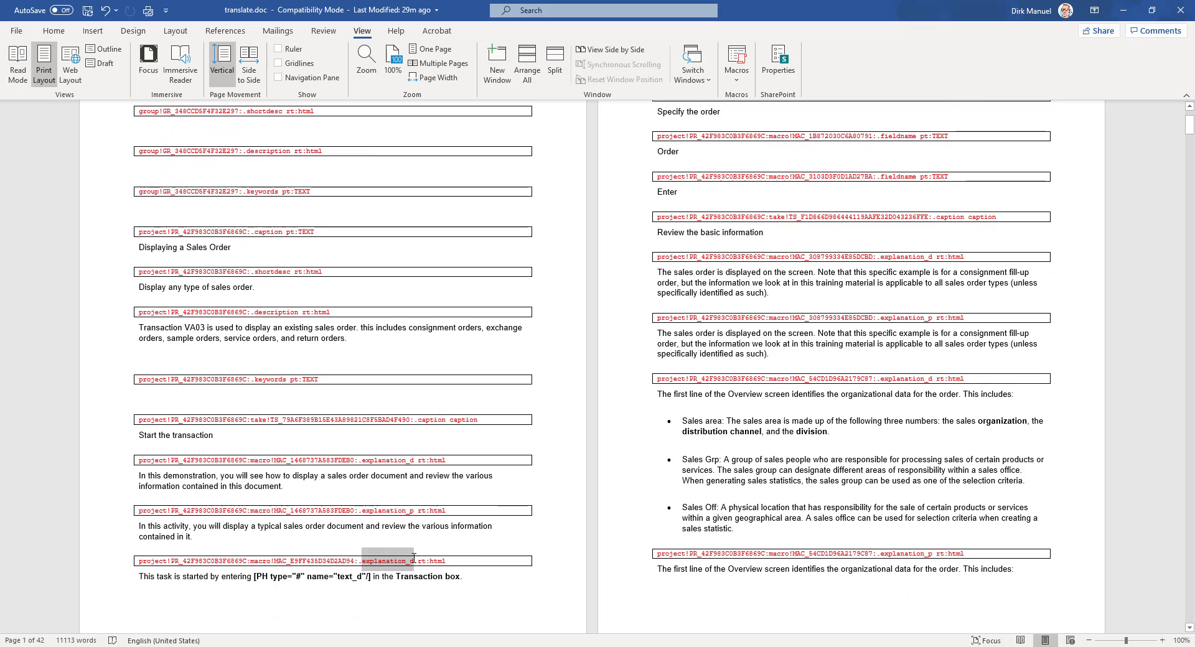
{"action": "left_click", "coordinate": [411, 561]}
{"action": "left_click_drag", "start_coordinate": [410, 561], "coordinate": [413, 561]}
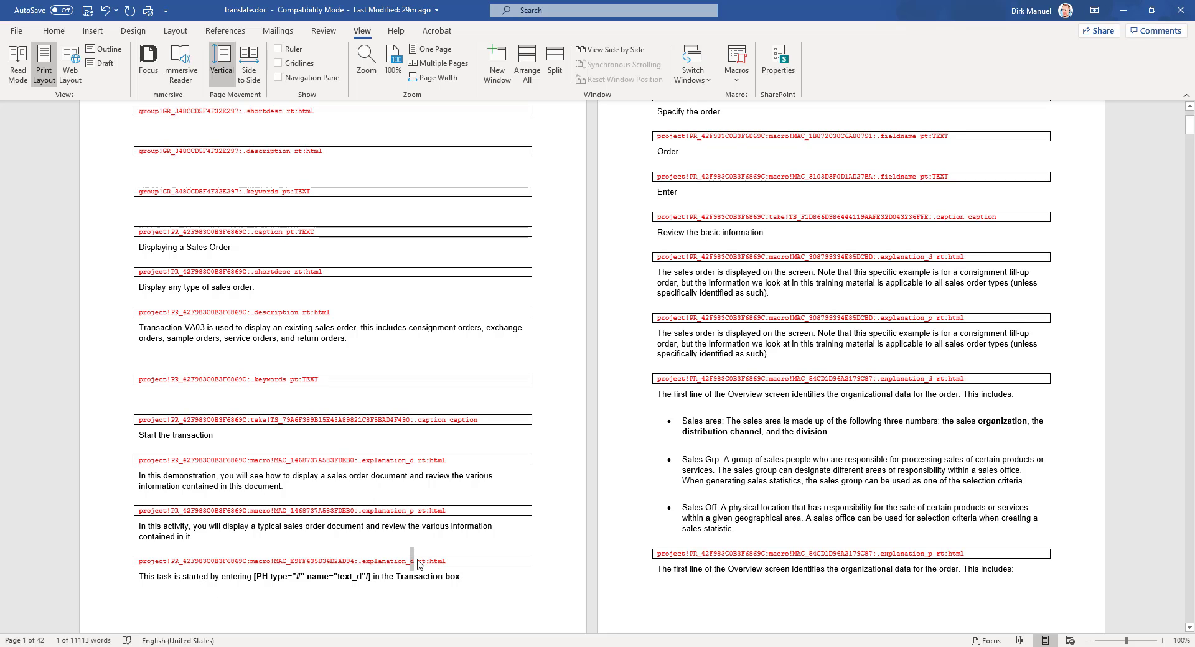
{"action": "left_click", "coordinate": [94, 579]}
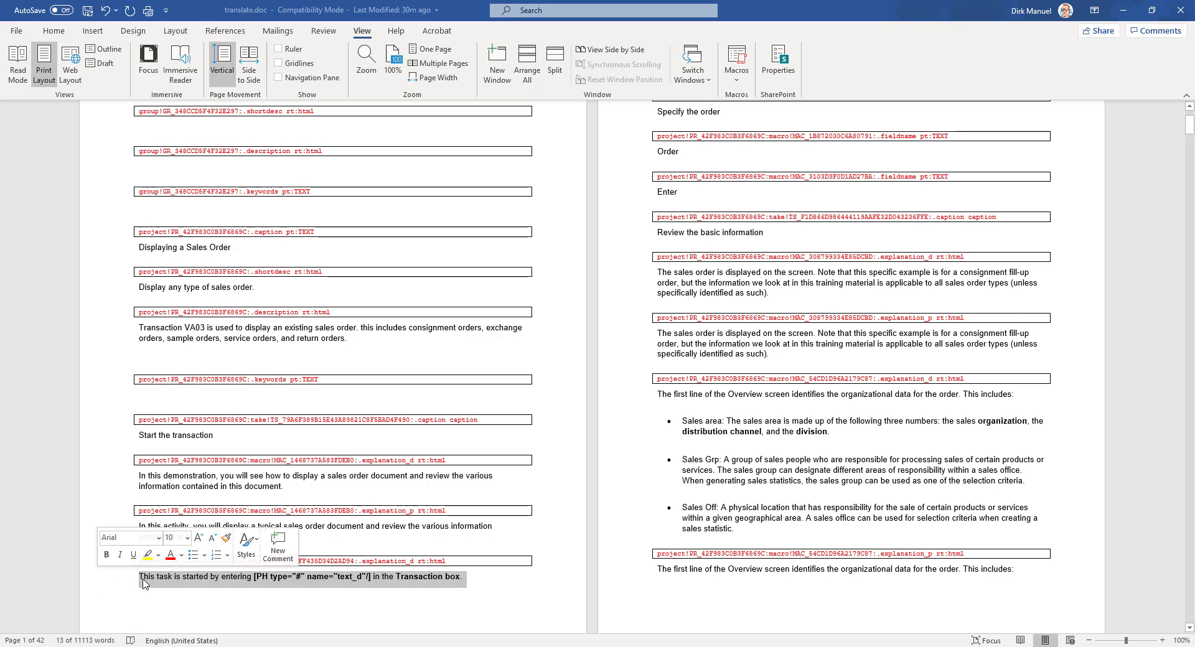
{"action": "scroll", "coordinate": [574, 391], "scroll_direction": "up", "scroll_amount": 4}
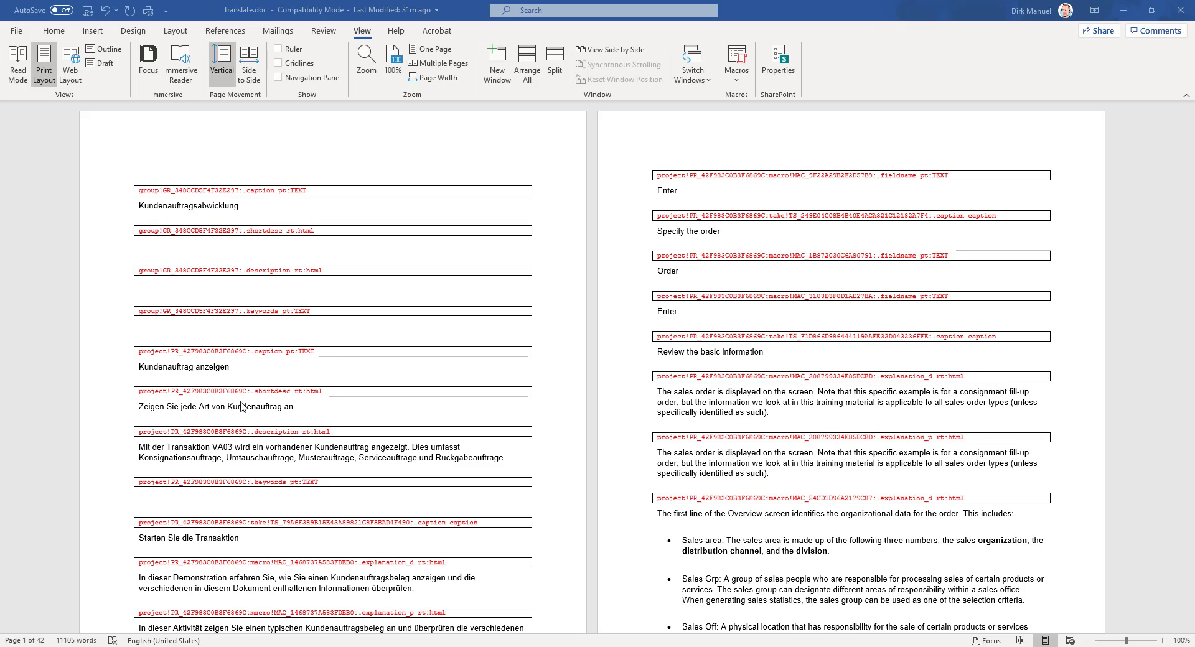
Step: Check the placeholder code and bold word Transaktion in the German 'Diese Aufgabe' paragraph
{"action": "scroll", "coordinate": [251, 427], "scroll_direction": "down", "scroll_amount": 3}
{"action": "scroll", "coordinate": [251, 427], "scroll_direction": "down", "scroll_amount": 3}
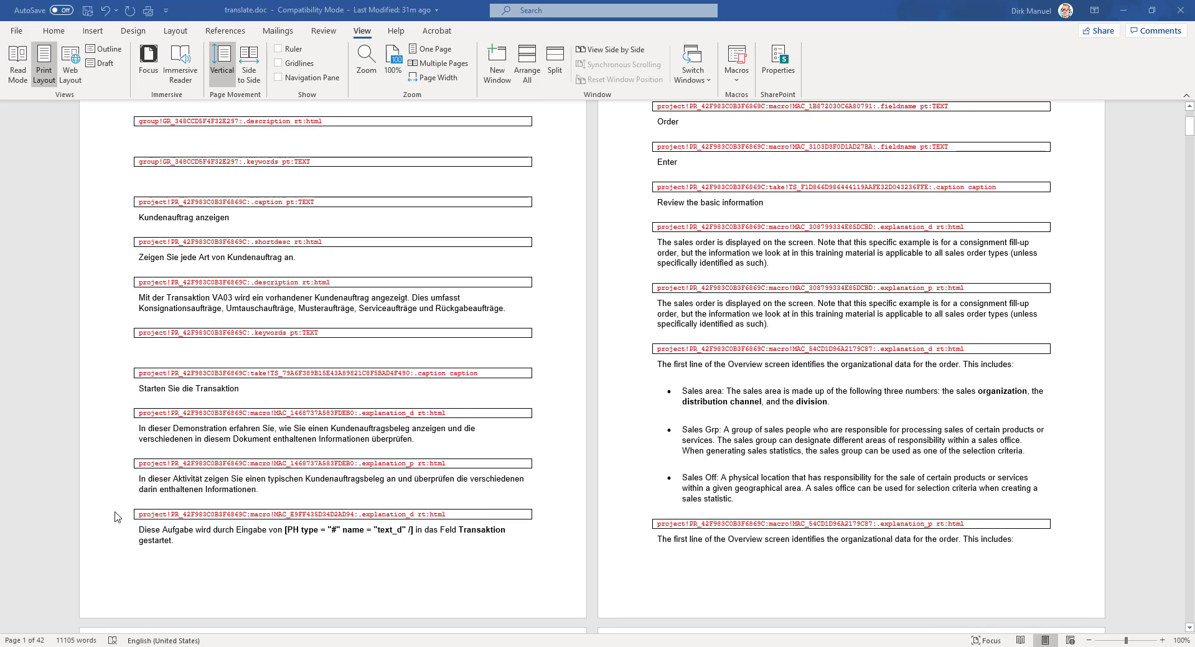
{"action": "triple_click", "coordinate": [141, 531]}
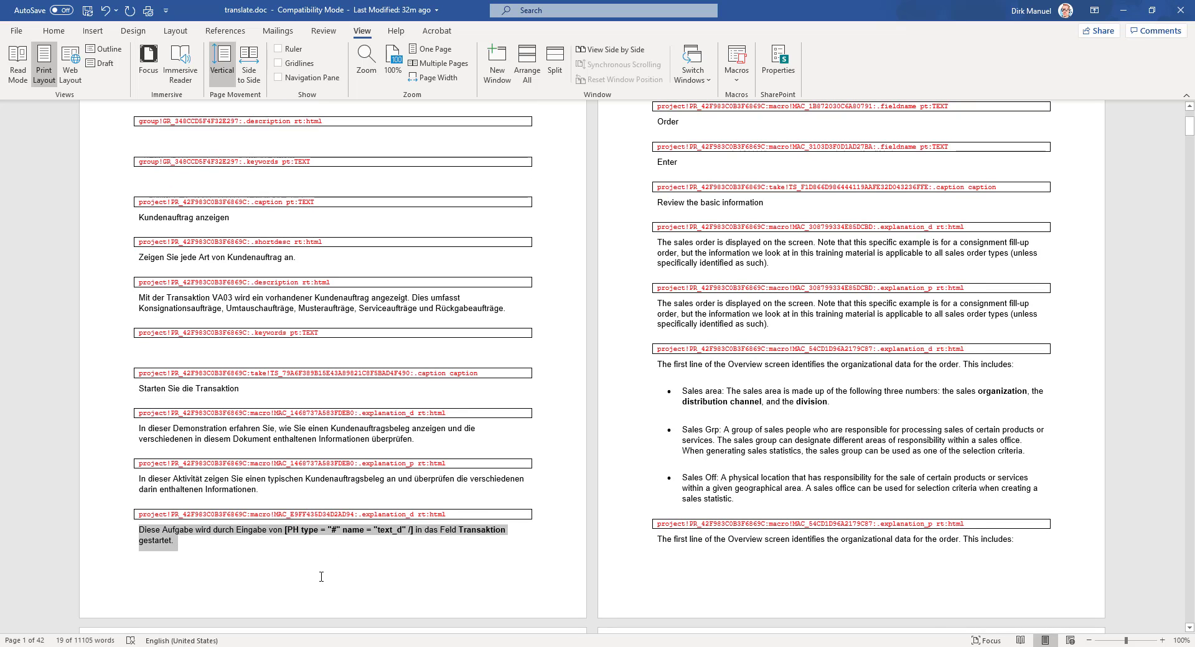
{"action": "left_click", "coordinate": [314, 555]}
{"action": "left_click_drag", "start_coordinate": [285, 530], "coordinate": [412, 530]}
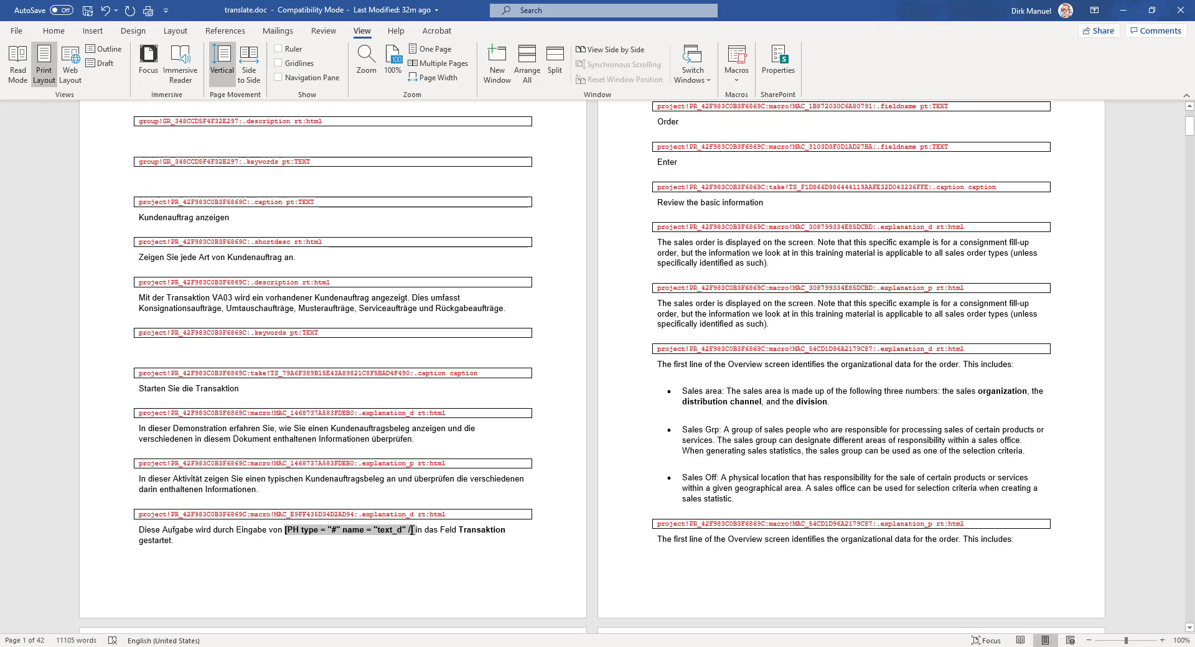
{"action": "double_click", "coordinate": [483, 531]}
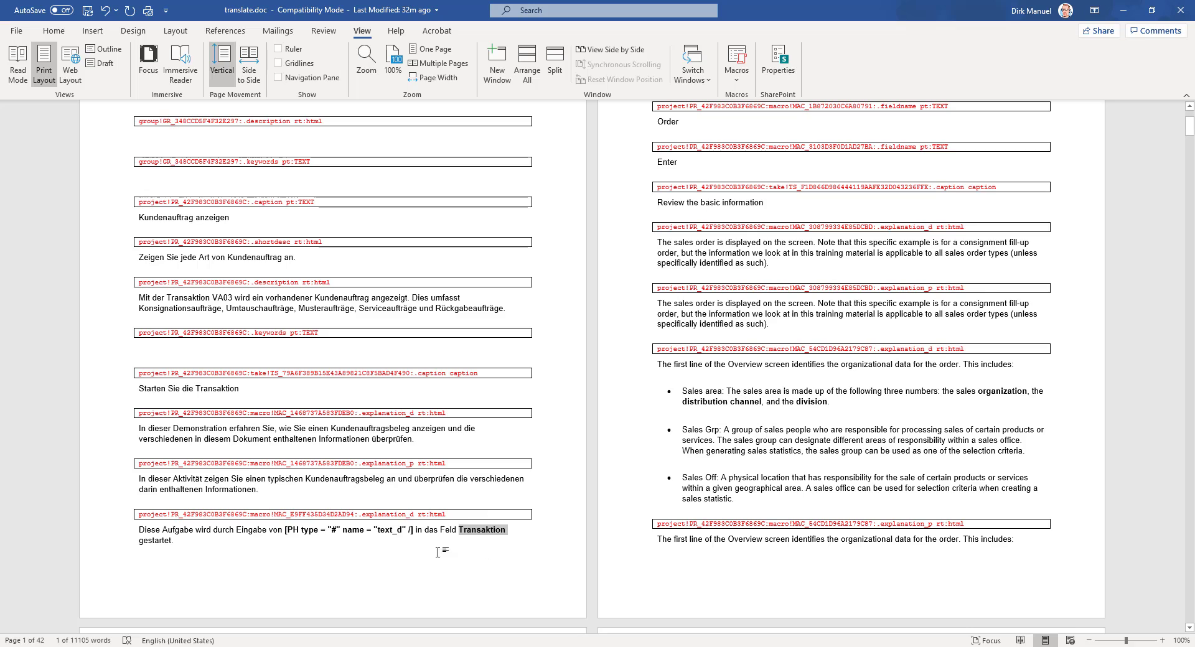
{"action": "left_click", "coordinate": [277, 563]}
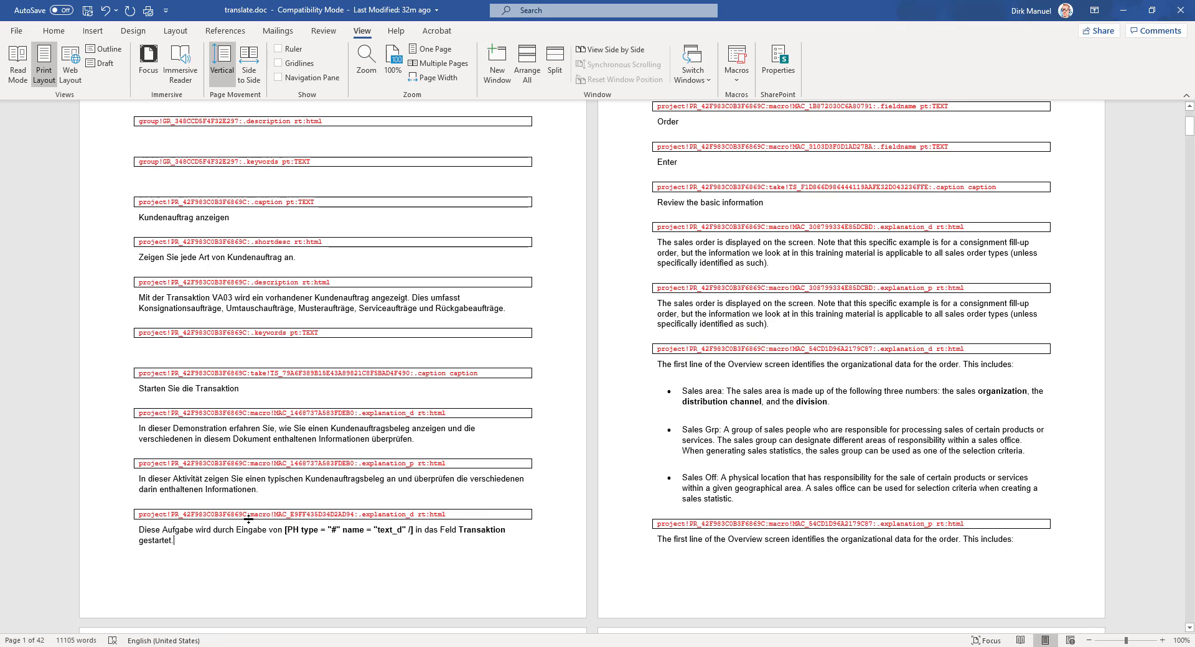
Step: Save translate.doc and close Word
{"action": "scroll", "coordinate": [248, 518], "scroll_direction": "up", "scroll_amount": 3}
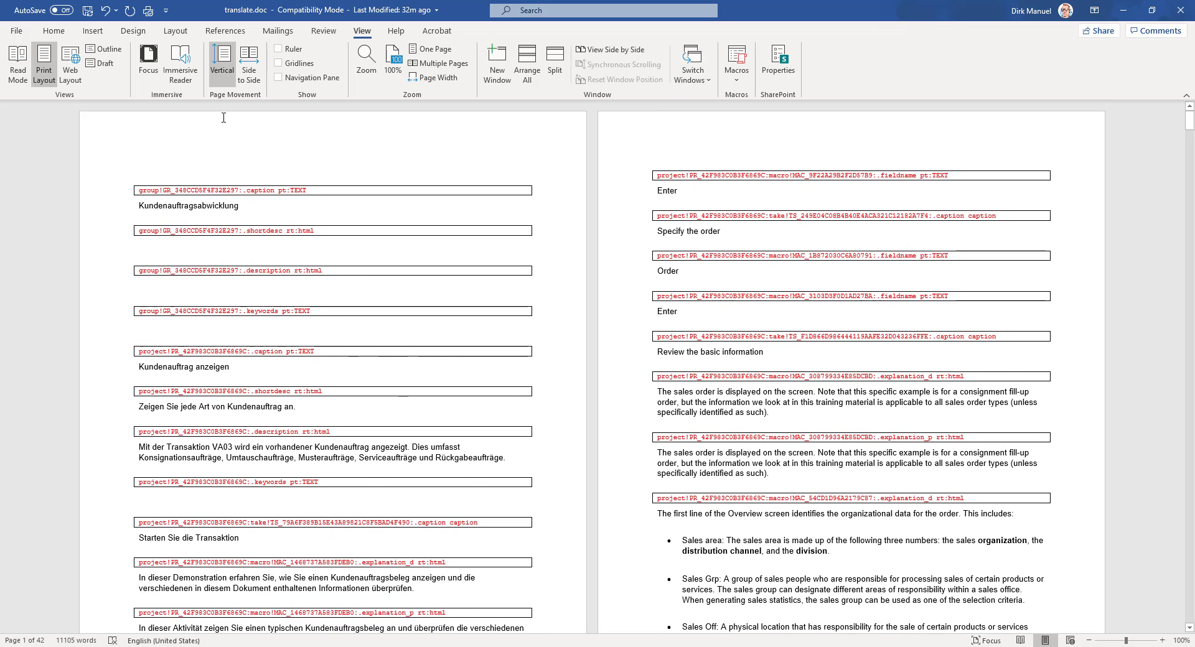
{"action": "left_click", "coordinate": [87, 8]}
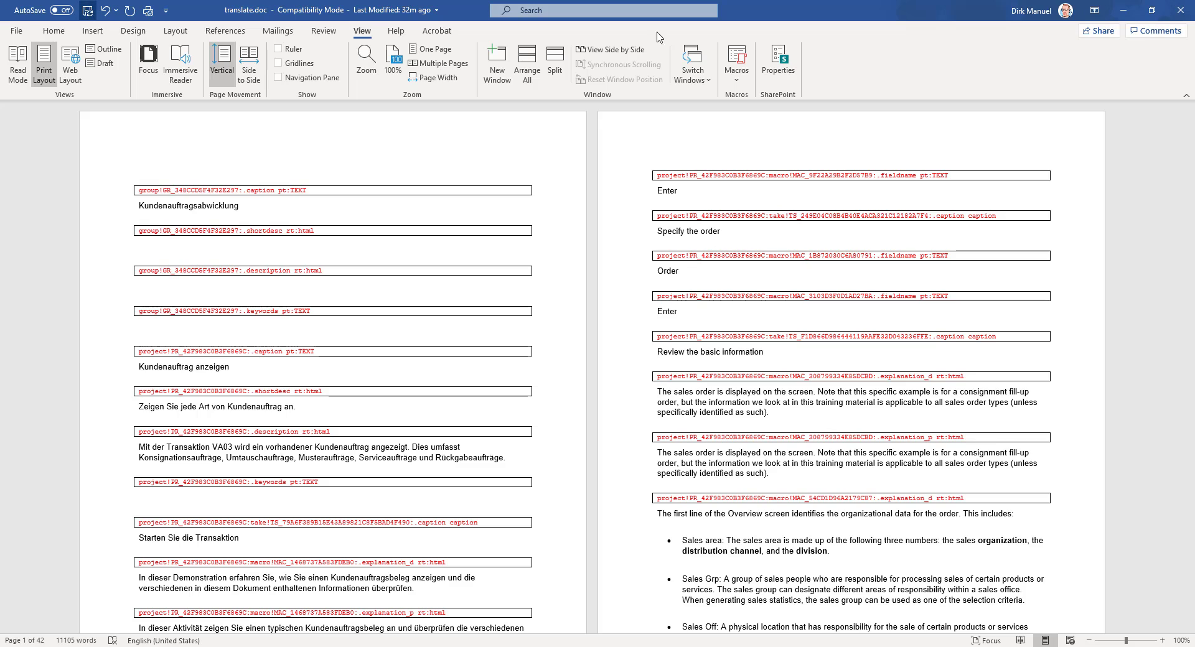
{"action": "left_click", "coordinate": [1180, 11]}
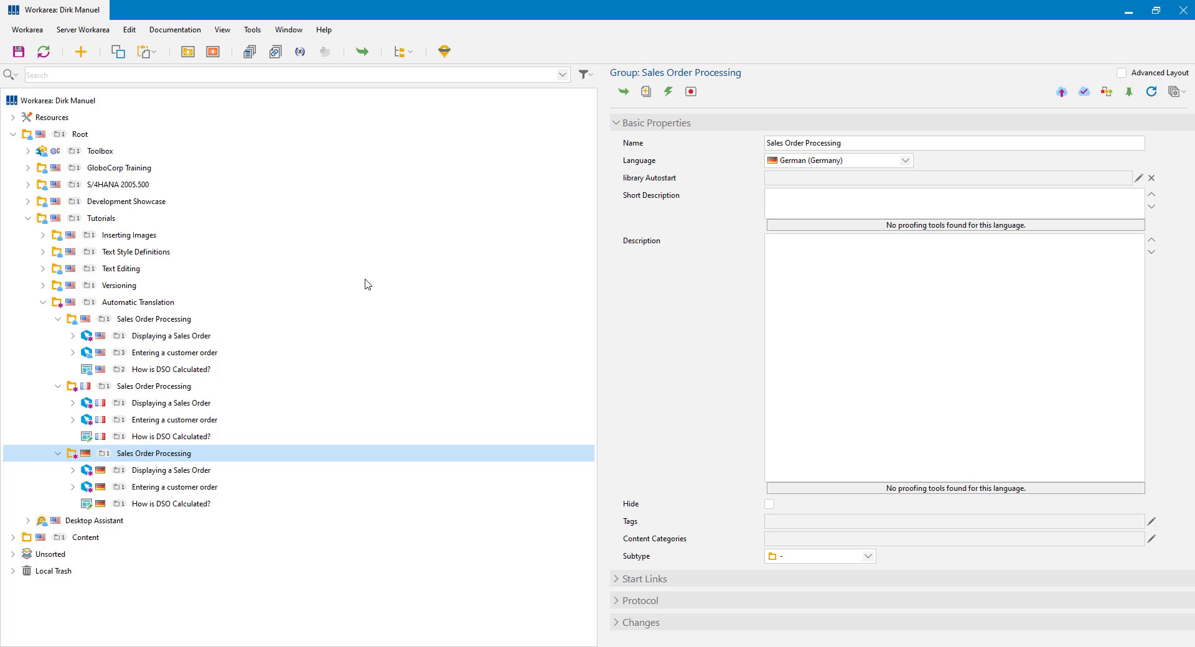
Step: Start a translation import via Tools > Localization and pick Translate\translate.doc as the file
{"action": "left_click", "coordinate": [254, 36]}
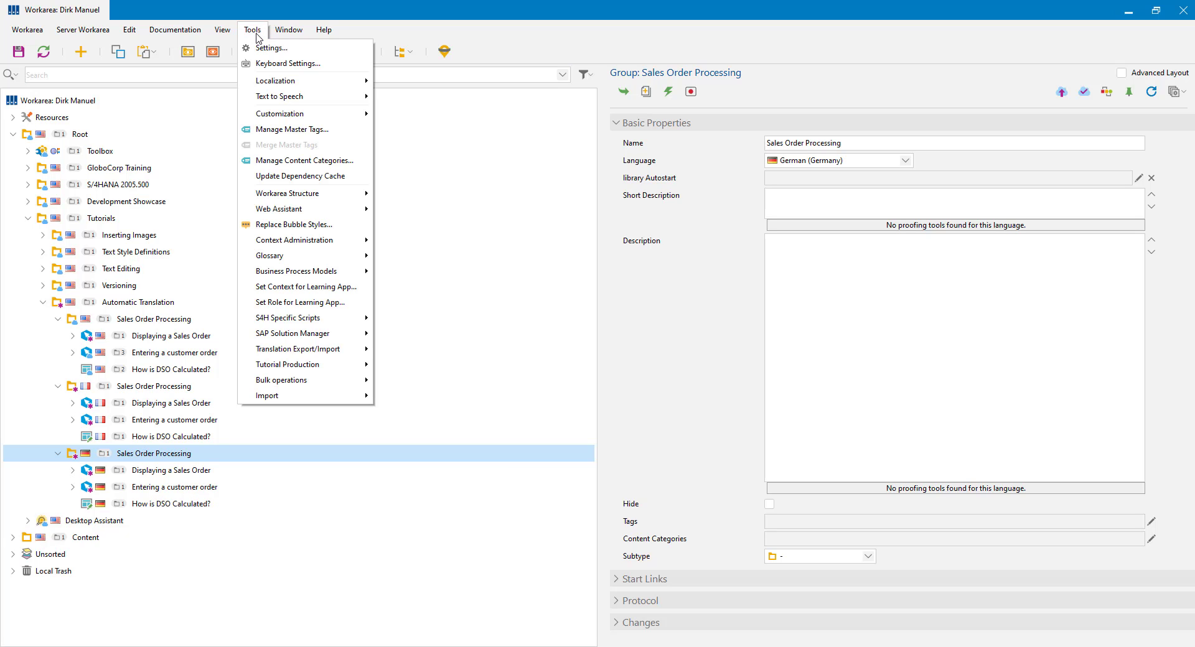
{"action": "mouse_move", "coordinate": [299, 80]}
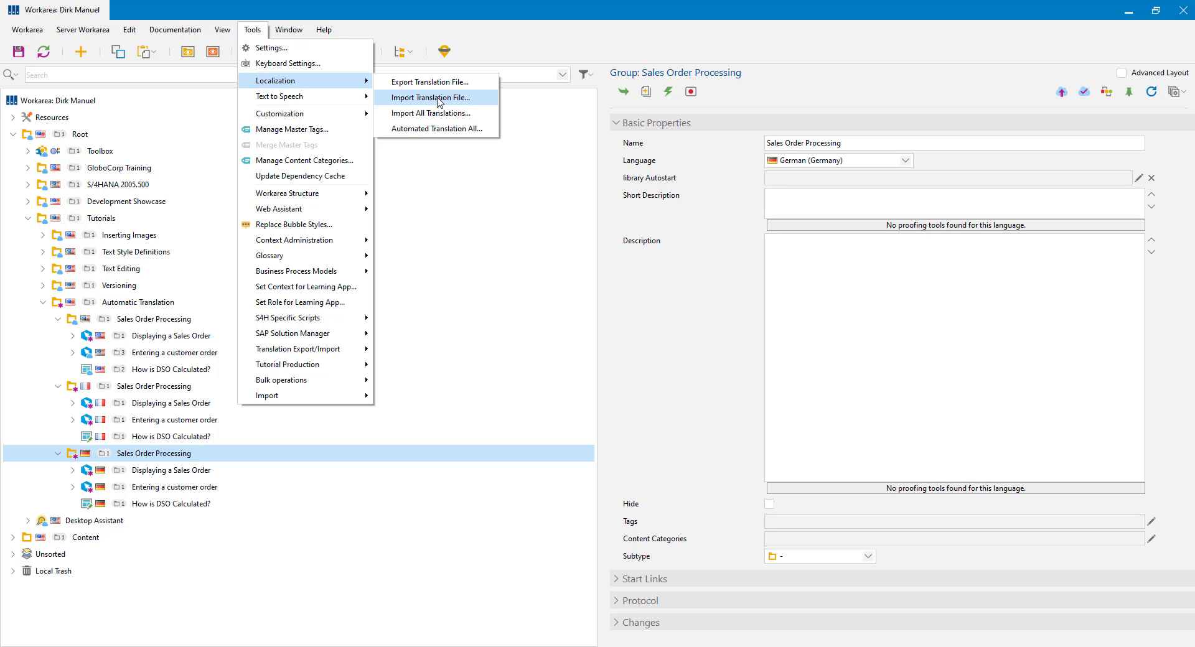
{"action": "left_click", "coordinate": [430, 97]}
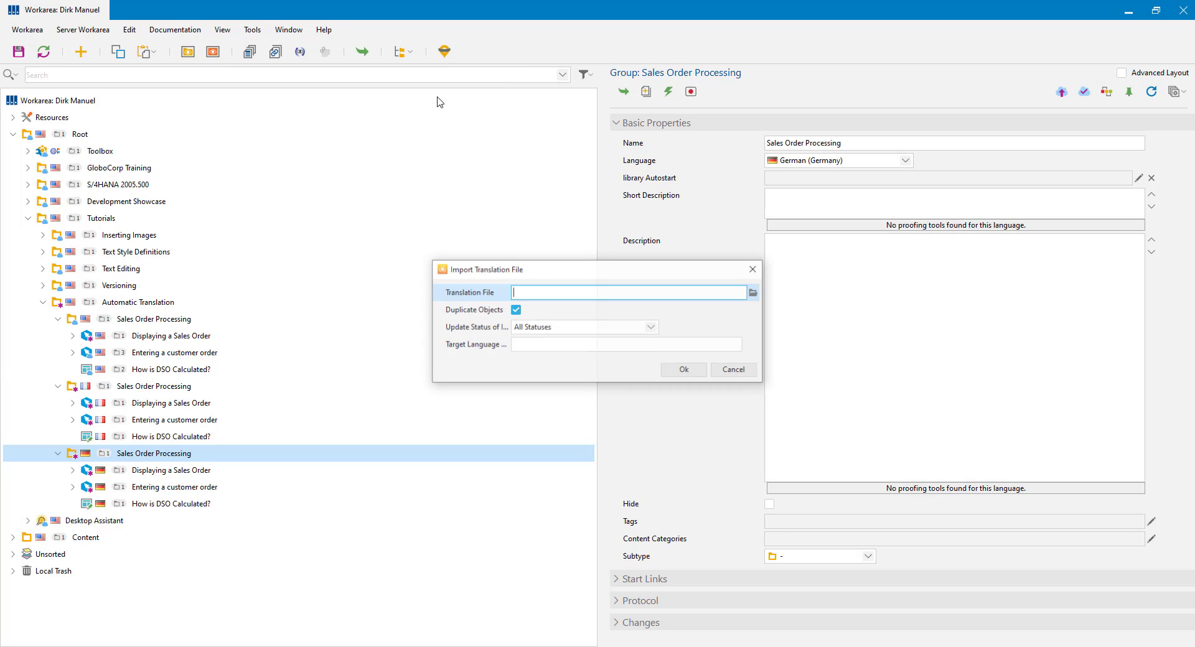
{"action": "left_click", "coordinate": [754, 293]}
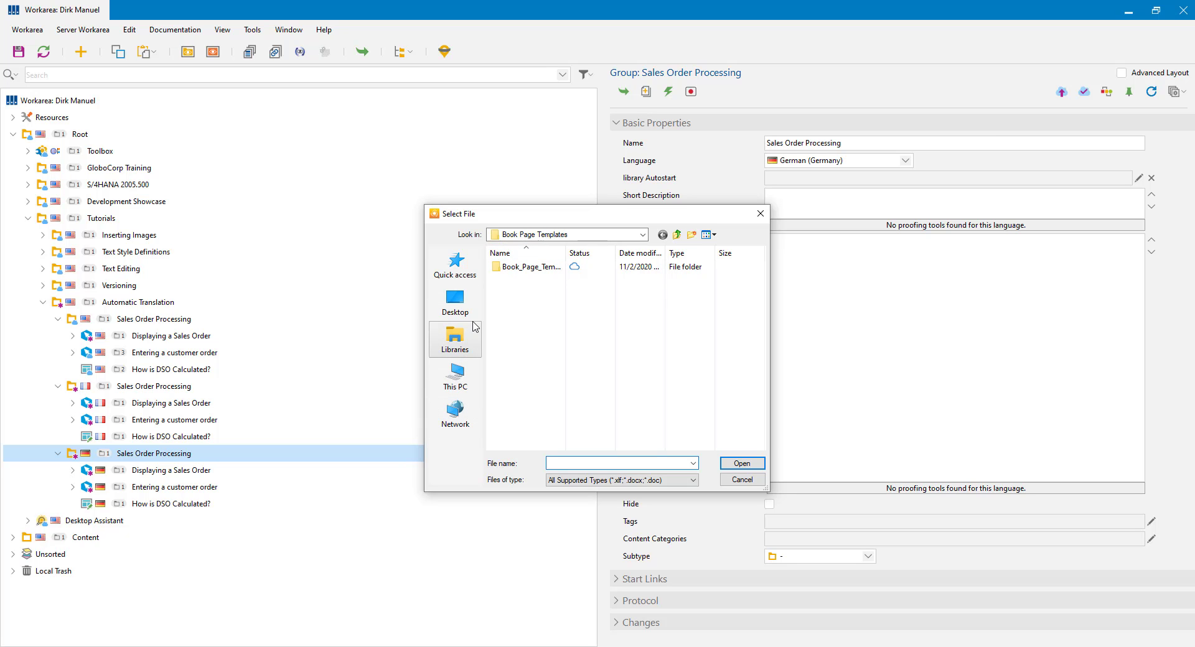
{"action": "left_click", "coordinate": [456, 350]}
{"action": "double_click", "coordinate": [677, 262]}
{"action": "scroll", "coordinate": [573, 397], "scroll_direction": "down", "scroll_amount": 5}
{"action": "double_click", "coordinate": [570, 396]}
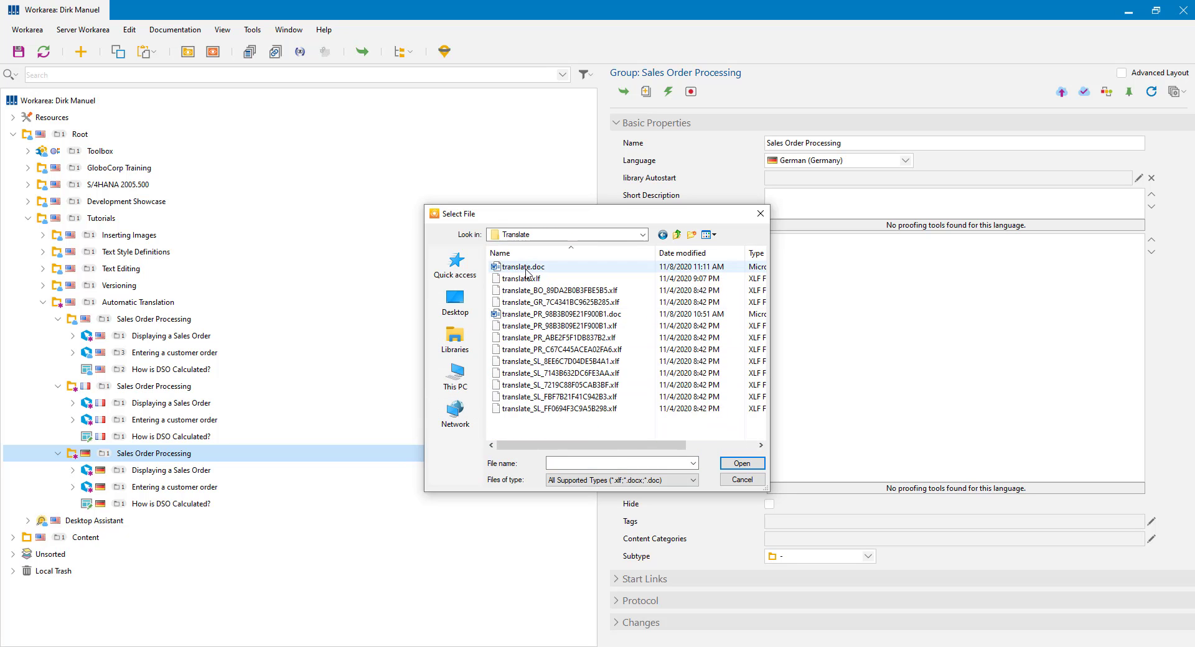
{"action": "left_click", "coordinate": [526, 270]}
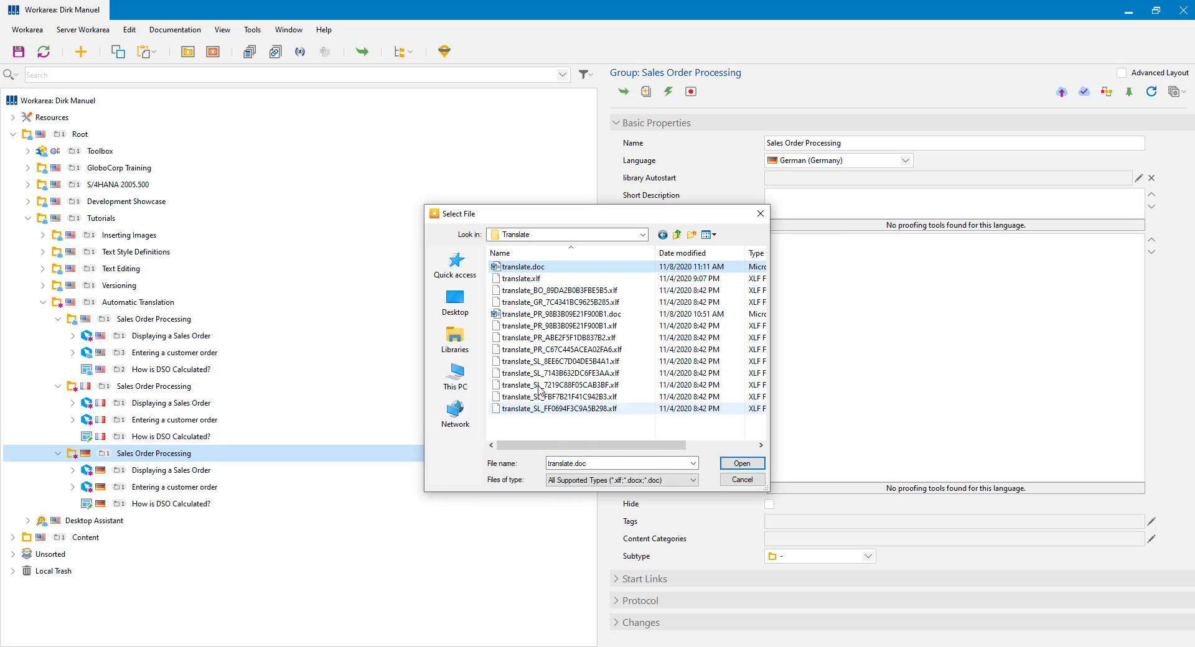
{"action": "left_click", "coordinate": [742, 463]}
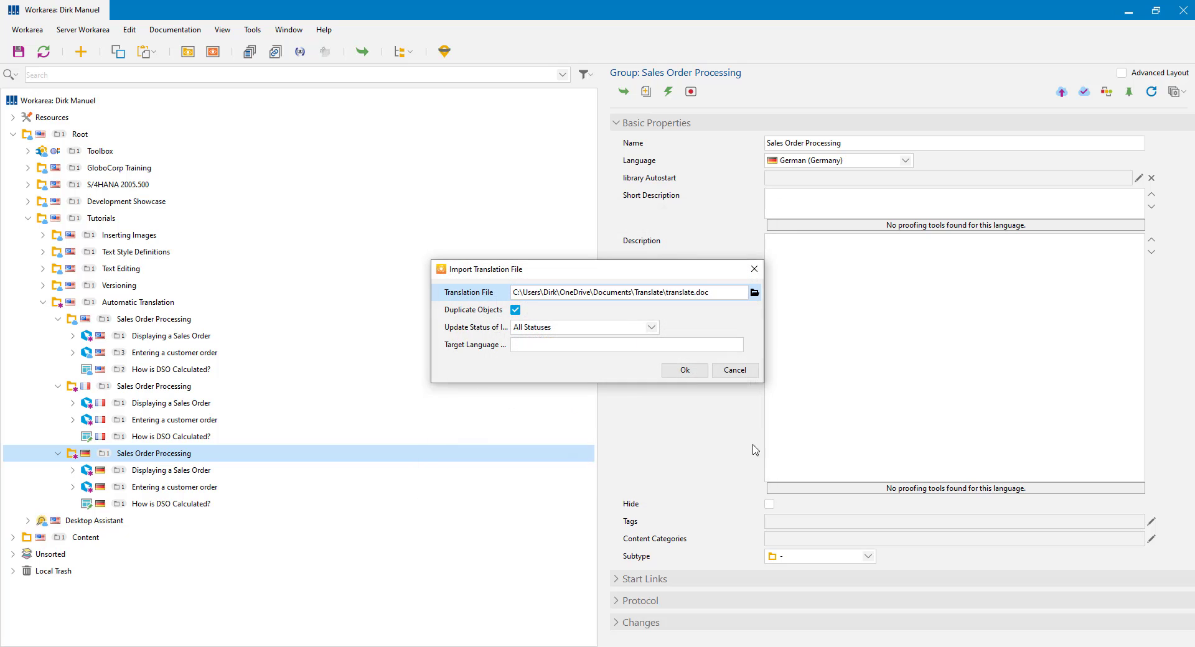
Step: Switch off Duplicate Objects in the import settings
{"action": "left_click", "coordinate": [515, 311]}
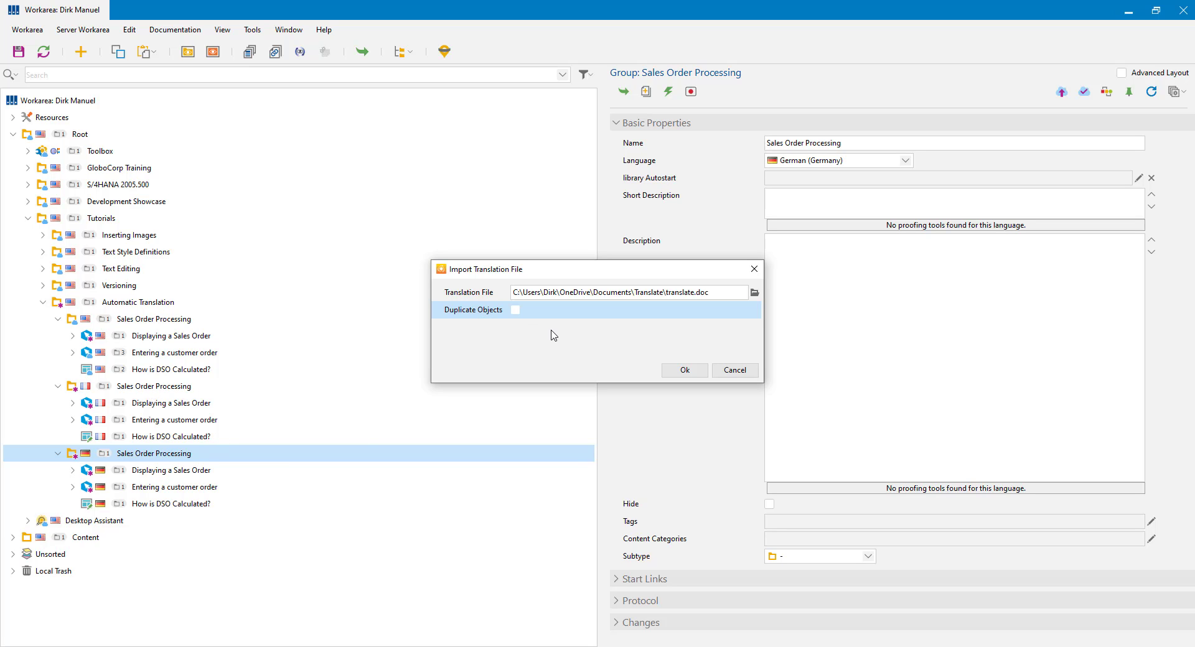
{"action": "left_click", "coordinate": [515, 312]}
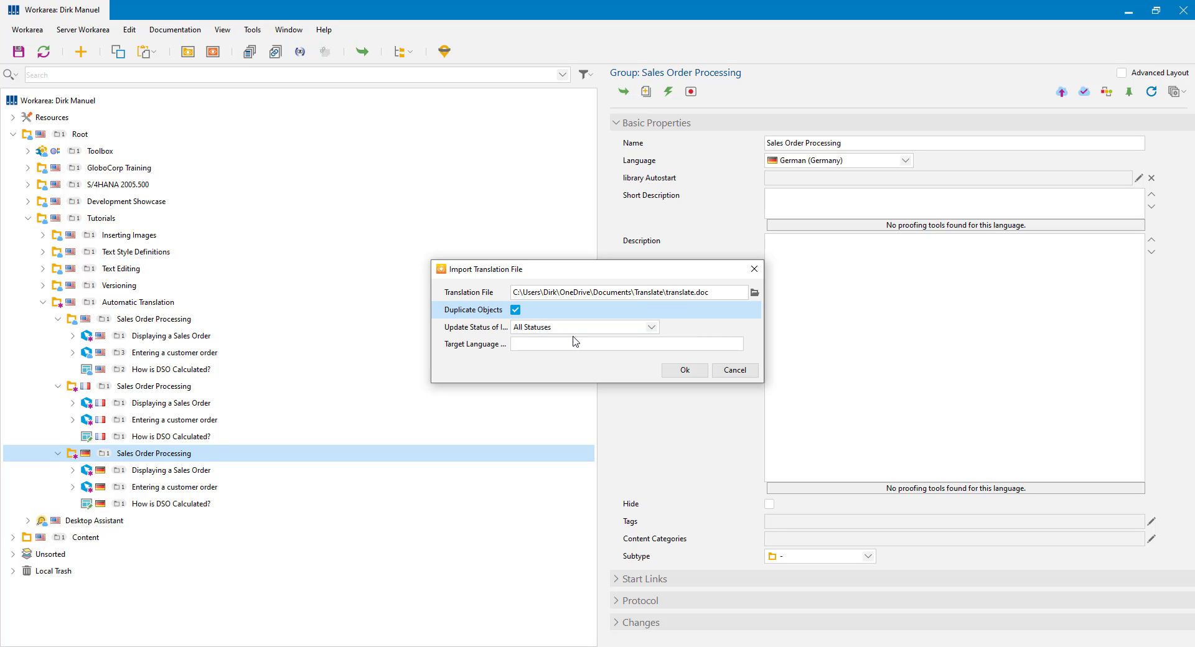
{"action": "left_click", "coordinate": [519, 343]}
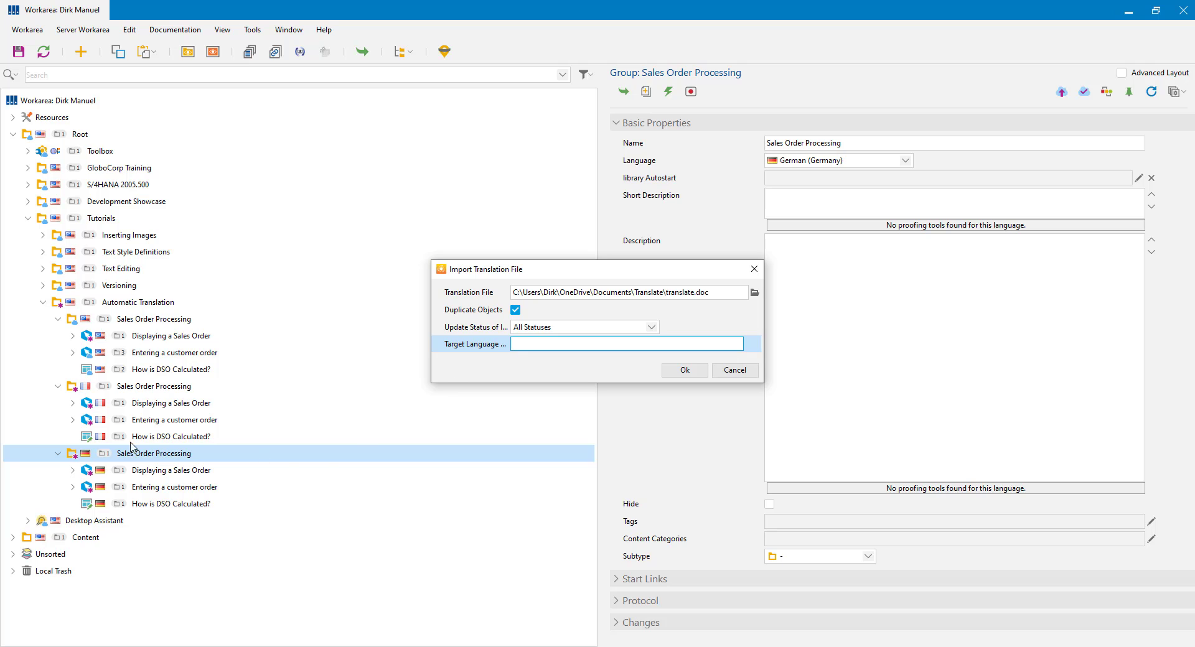
{"action": "left_click", "coordinate": [515, 311]}
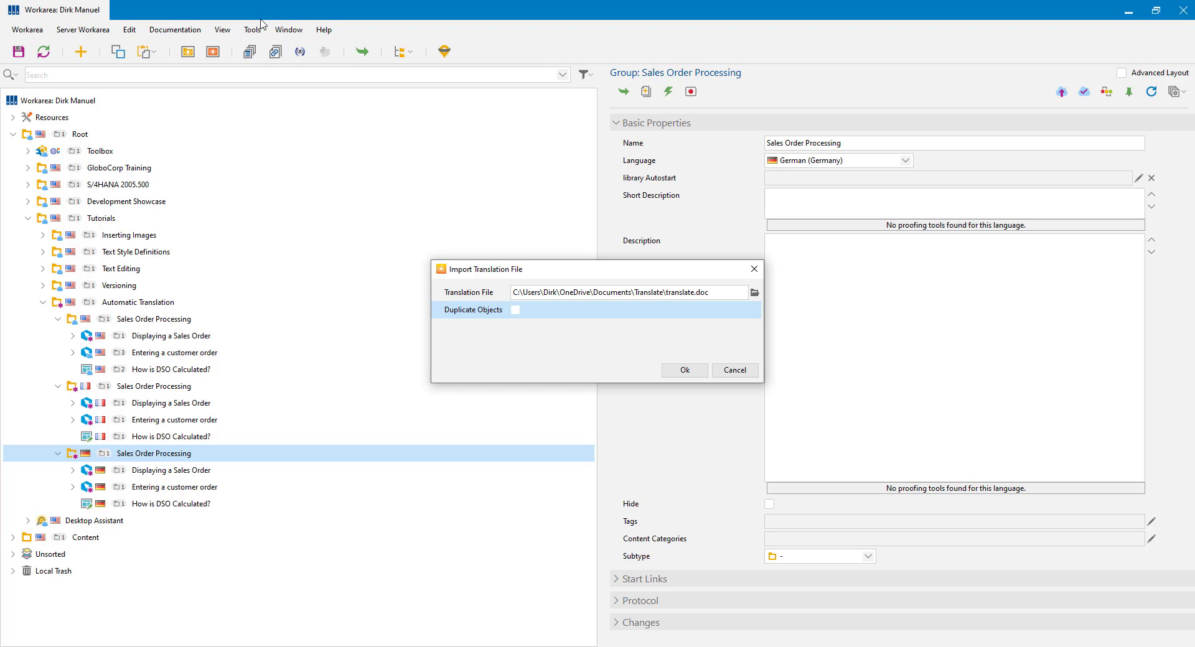
Step: Run the import, check the renamed Kundenauftragsabwicklung group, and open Kundenauftrag anzeigen for editing
{"action": "left_click", "coordinate": [683, 371]}
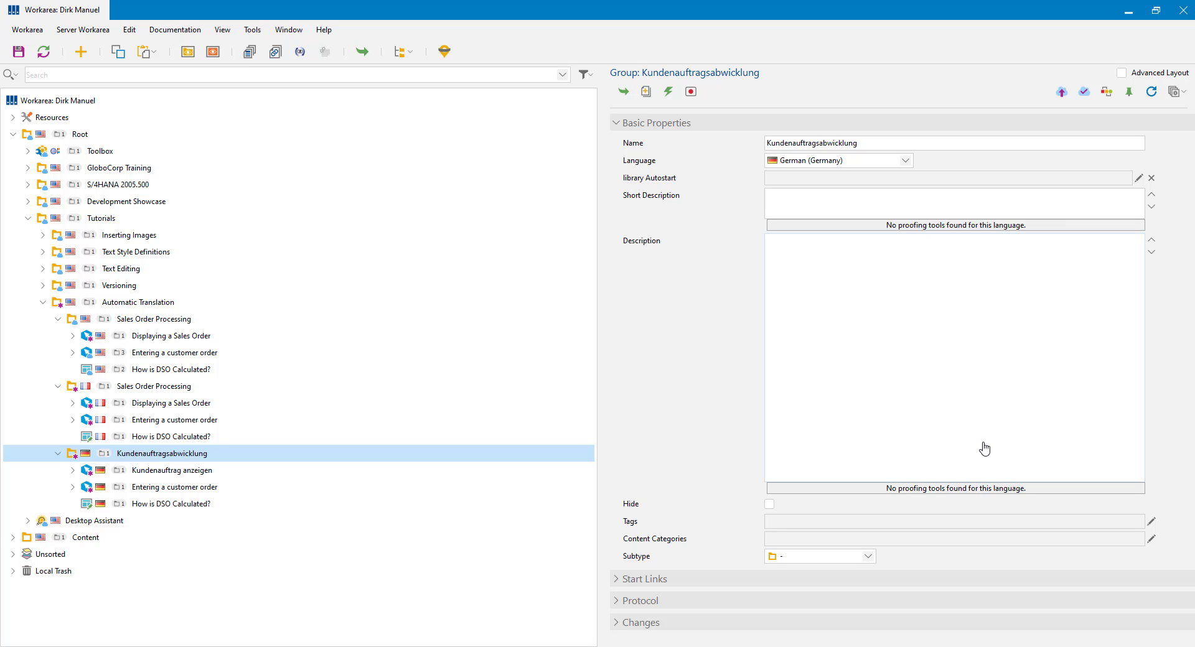
{"action": "left_click", "coordinate": [134, 457]}
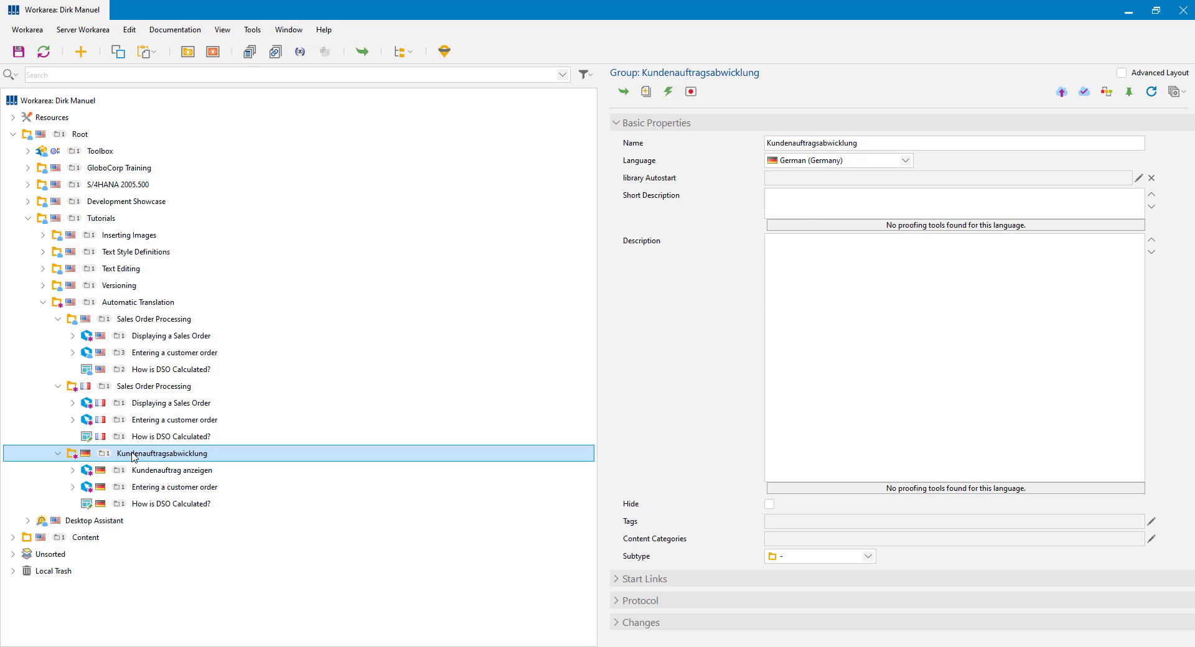
{"action": "left_click", "coordinate": [156, 475]}
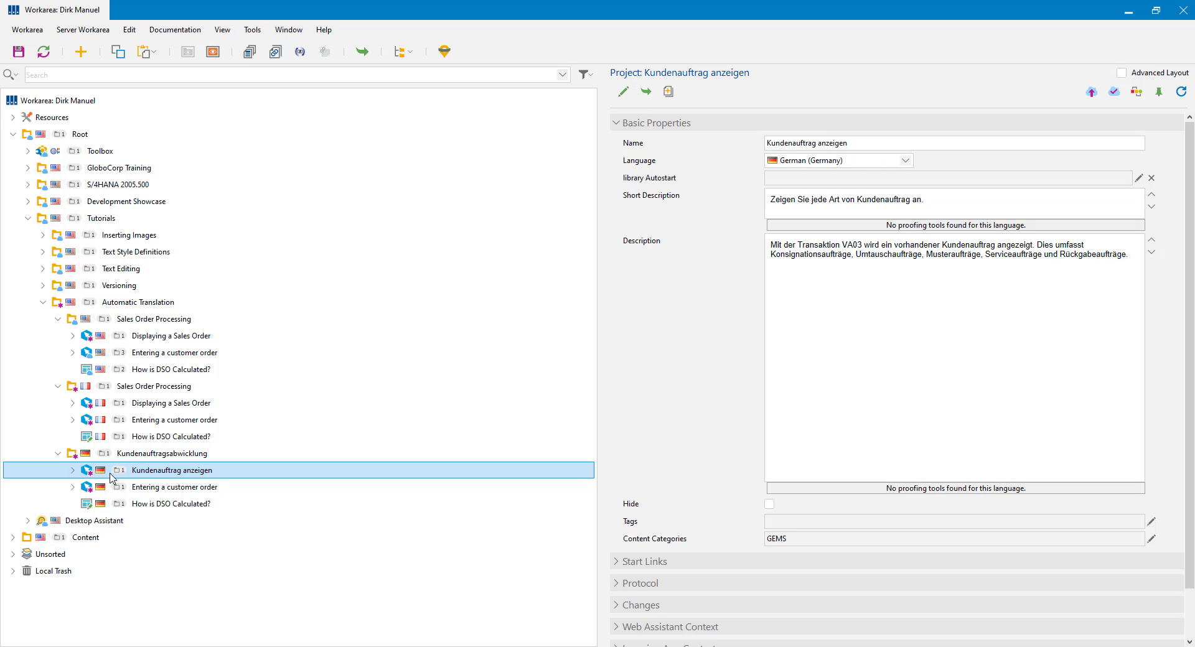
{"action": "double_click", "coordinate": [159, 474]}
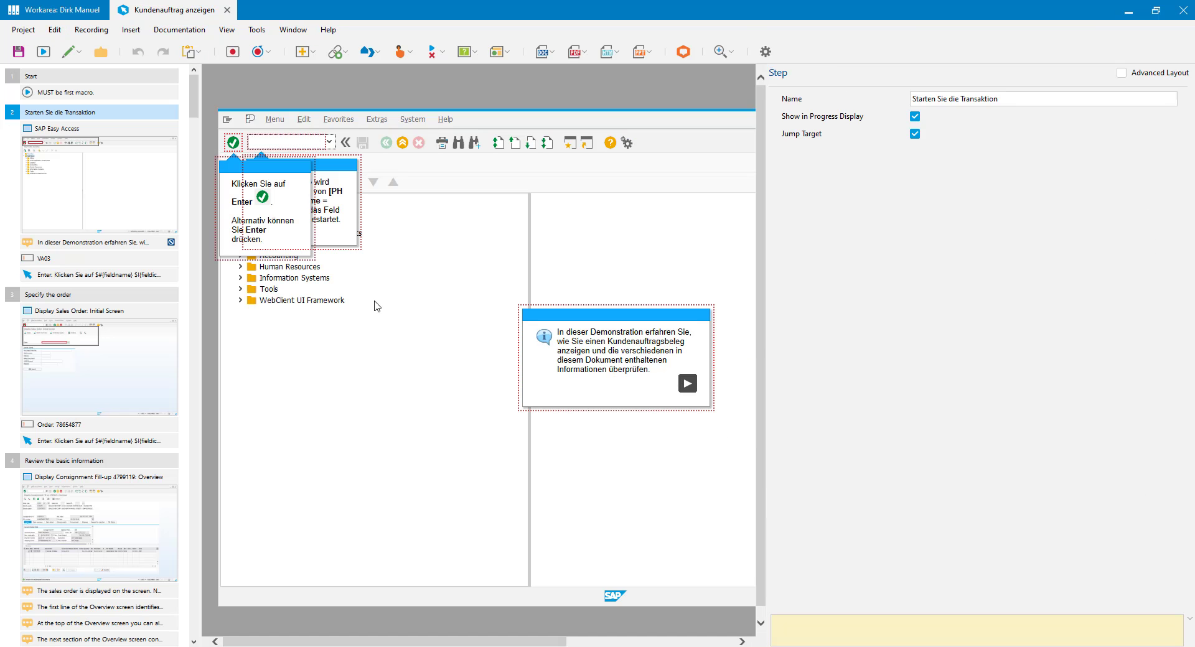
Step: Review the project's steps and select the VA03 Input Text step
{"action": "left_click", "coordinate": [103, 243]}
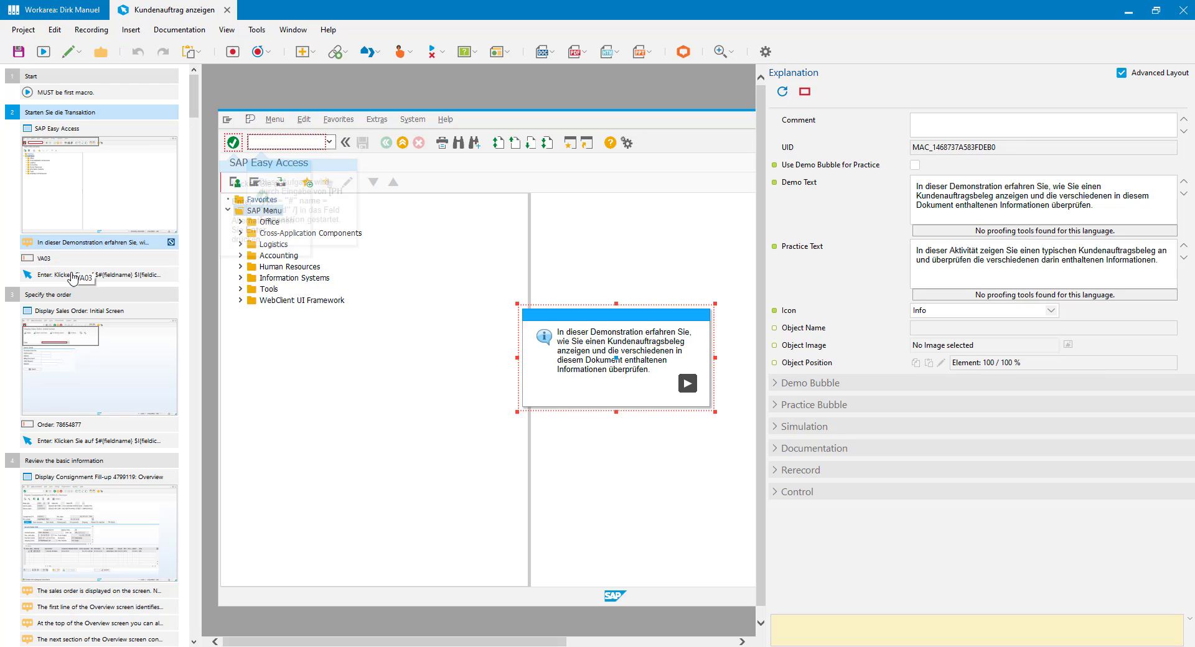
{"action": "left_click", "coordinate": [51, 278]}
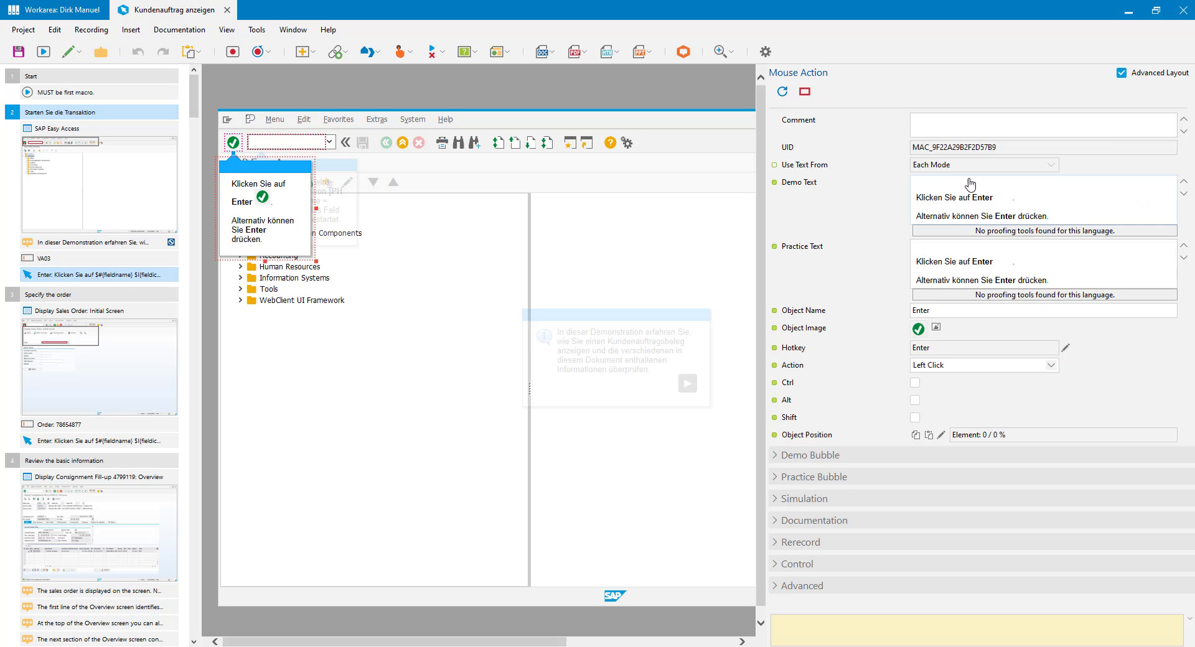
{"action": "left_click", "coordinate": [51, 264]}
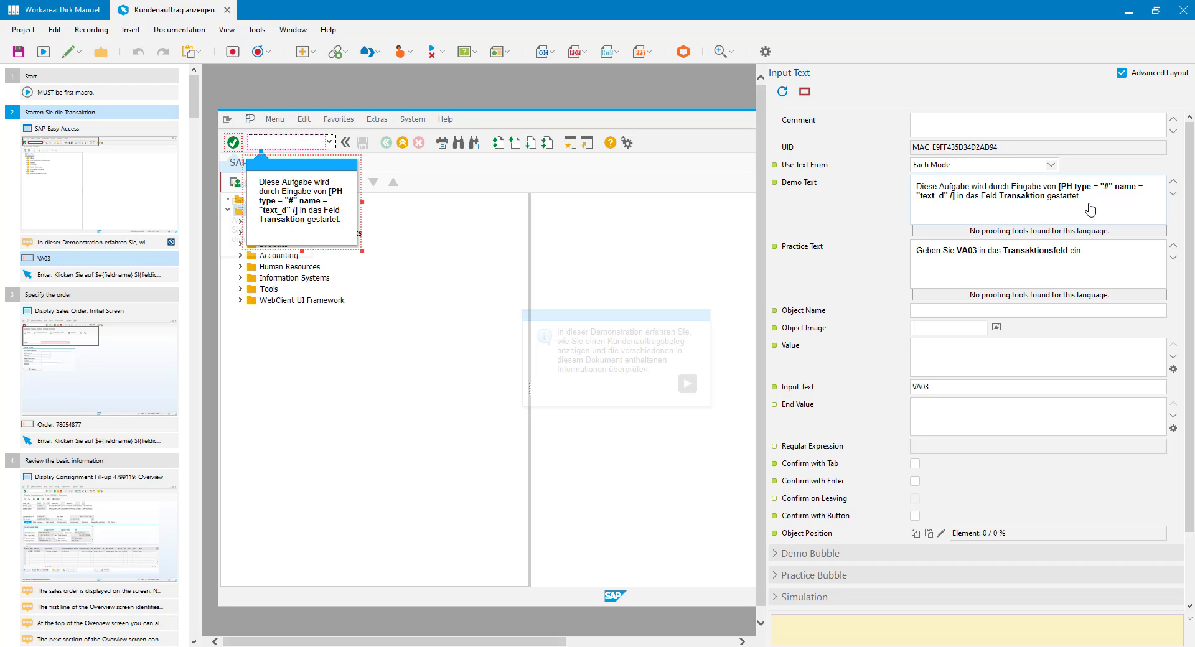
Step: Replace the broken [PH…] demo text with the Input Text placeholder so it reads VA03
{"action": "left_click", "coordinate": [939, 198]}
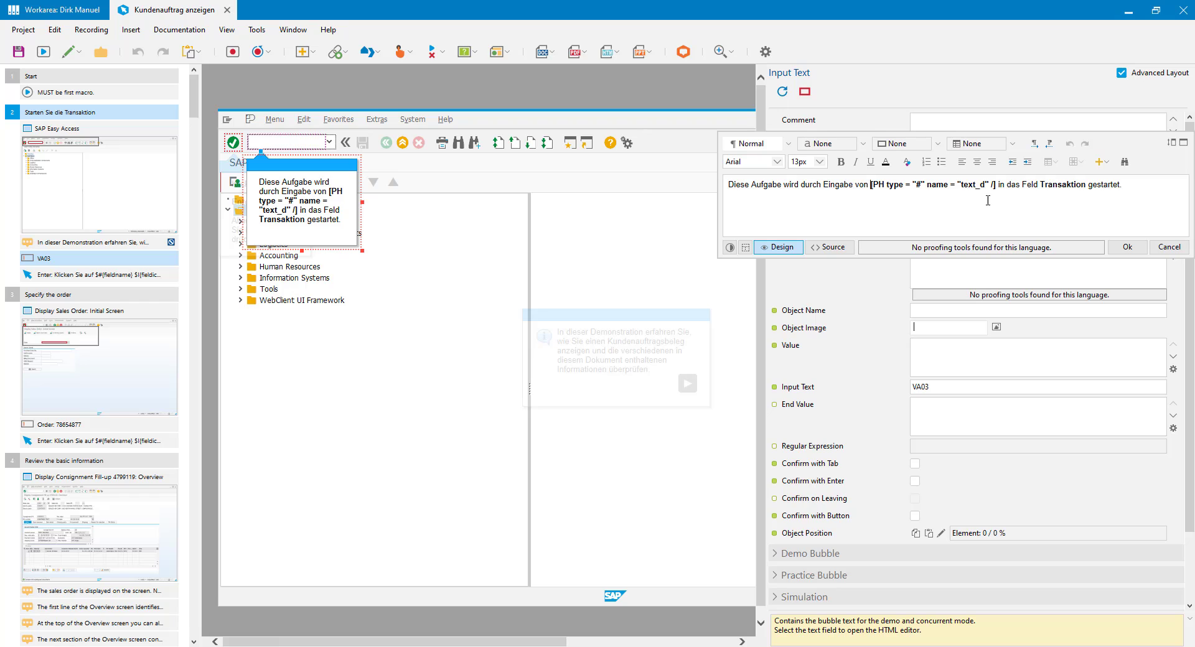
{"action": "left_click", "coordinate": [996, 186]}
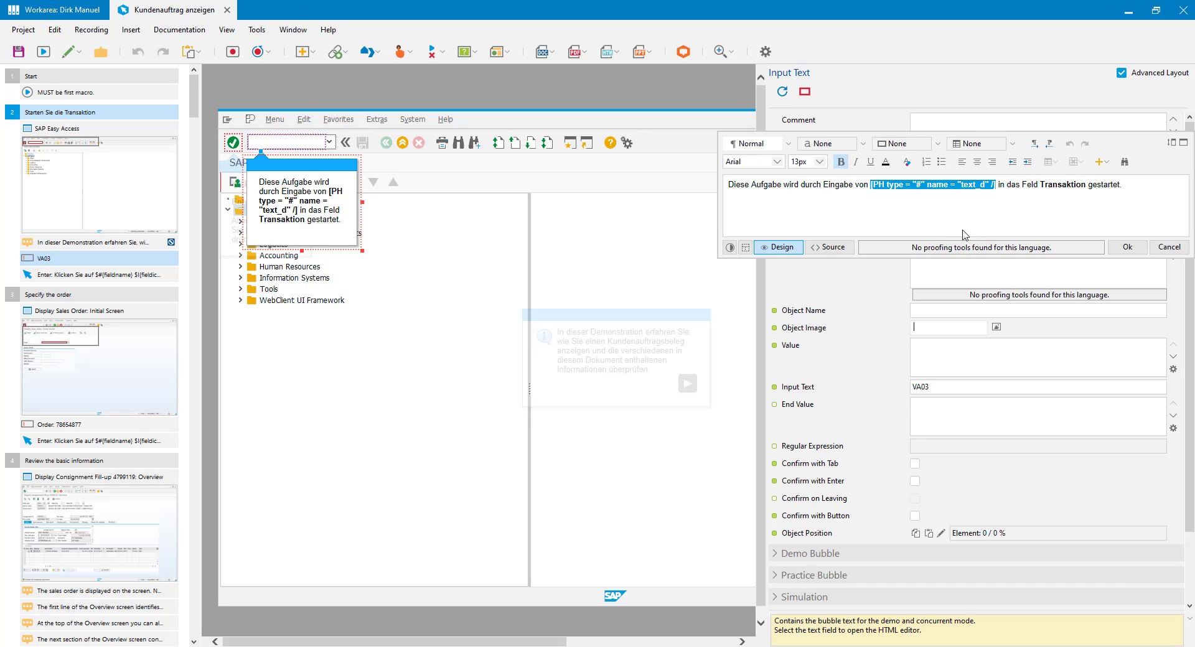
{"action": "left_click", "coordinate": [1102, 162]}
{"action": "left_click", "coordinate": [1114, 218]}
{"action": "left_click", "coordinate": [977, 99]}
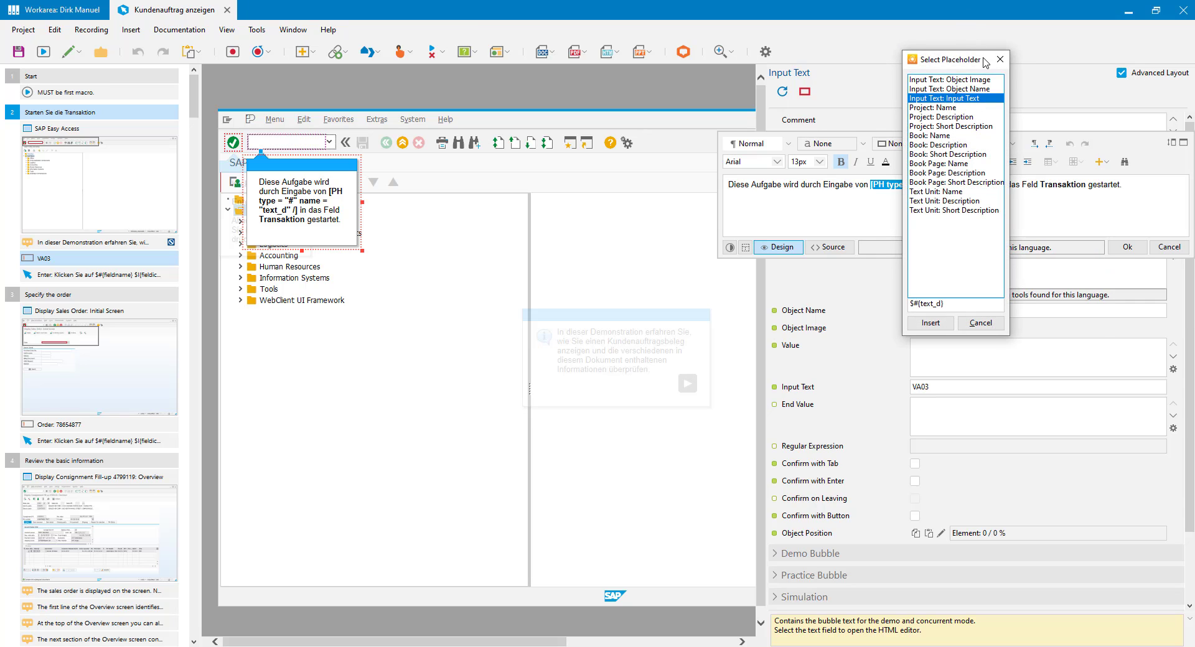
{"action": "left_click_drag", "start_coordinate": [986, 59], "coordinate": [815, 59]}
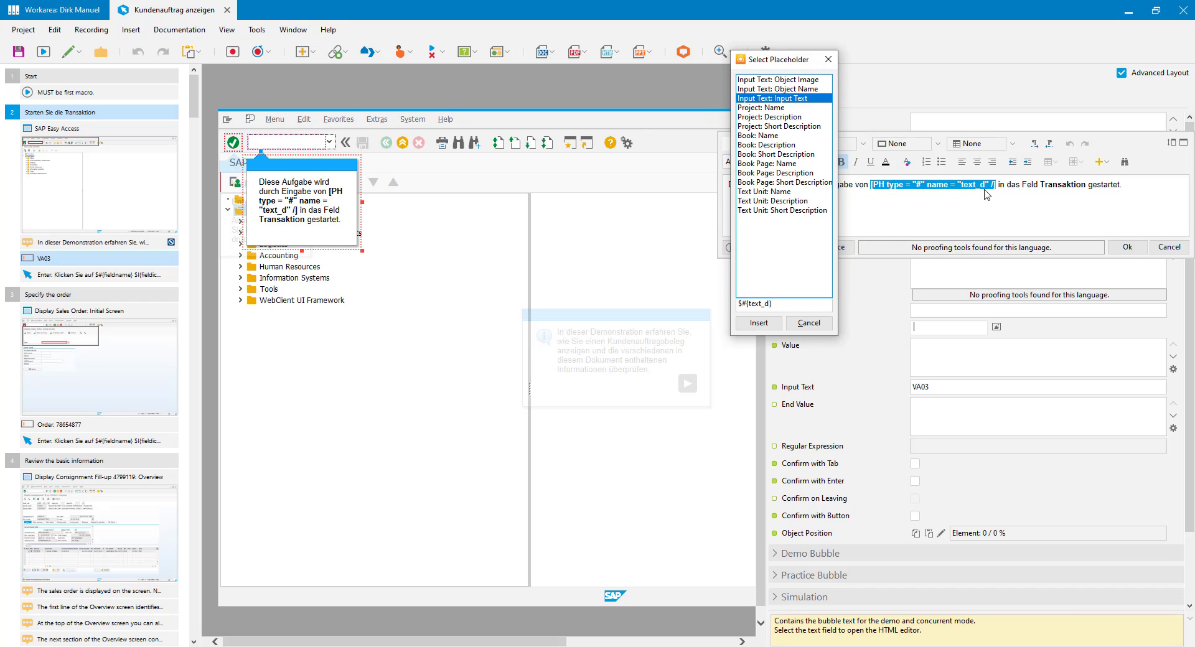
{"action": "left_click", "coordinate": [758, 323]}
{"action": "left_click", "coordinate": [1129, 247]}
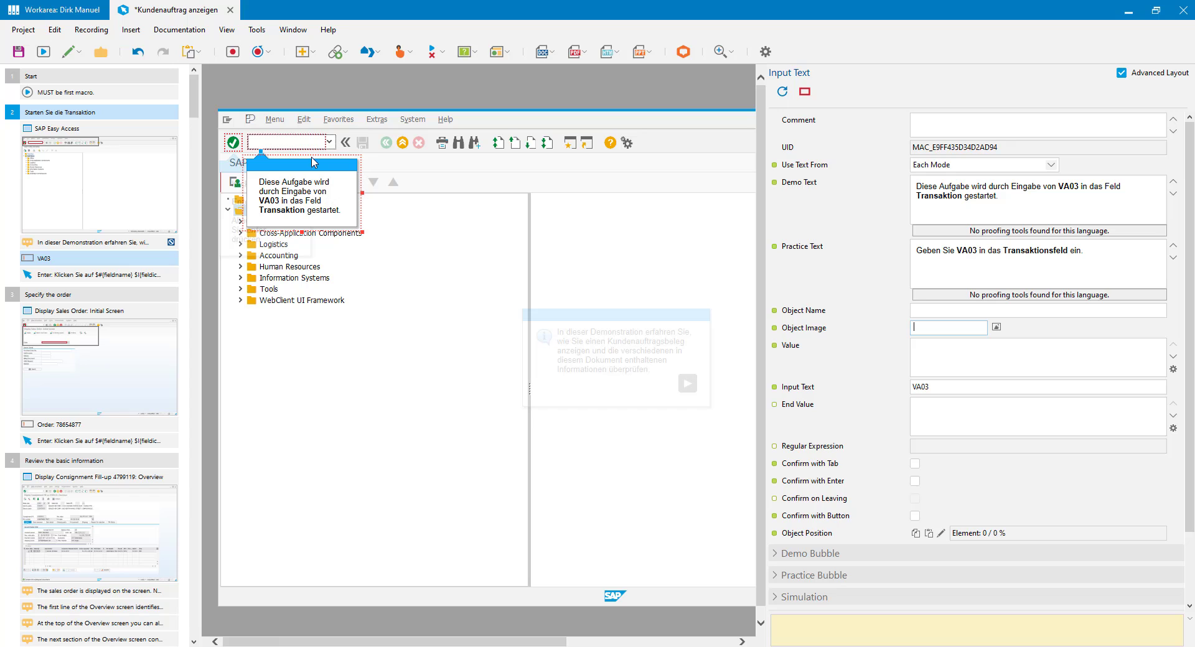
Step: Save and close Kundenauftrag anzeigen, check the Localization menu, then select the Kundenauftragsabwicklung group
{"action": "left_click", "coordinate": [230, 10]}
{"action": "left_click", "coordinate": [584, 348]}
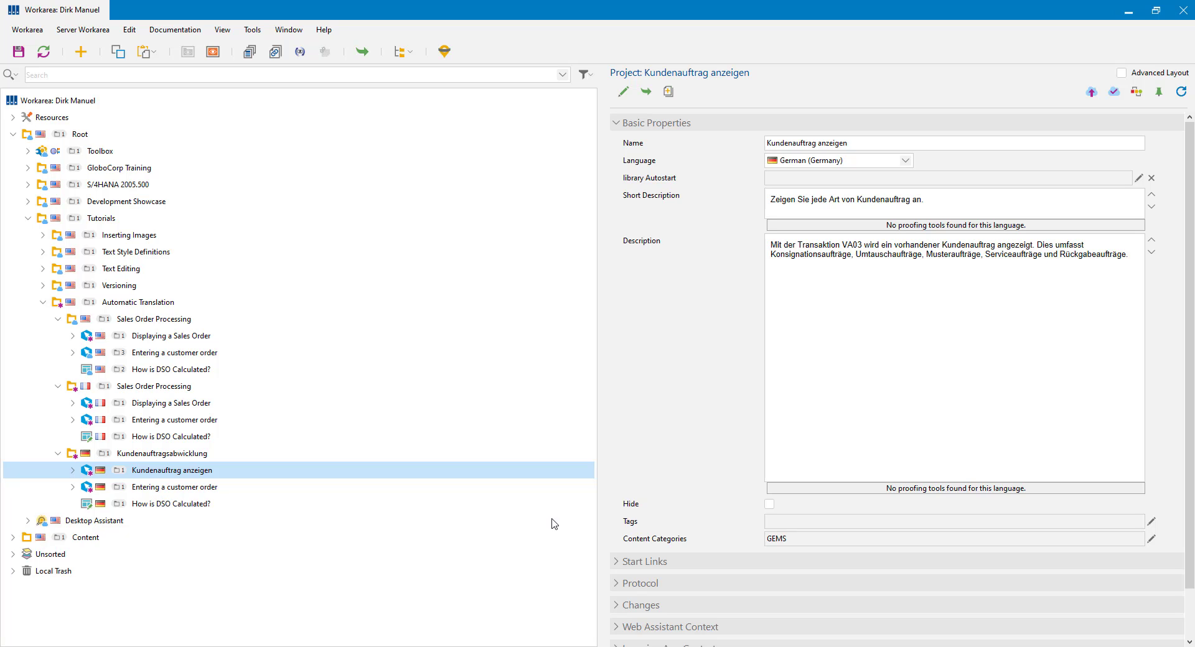
{"action": "left_click", "coordinate": [254, 31]}
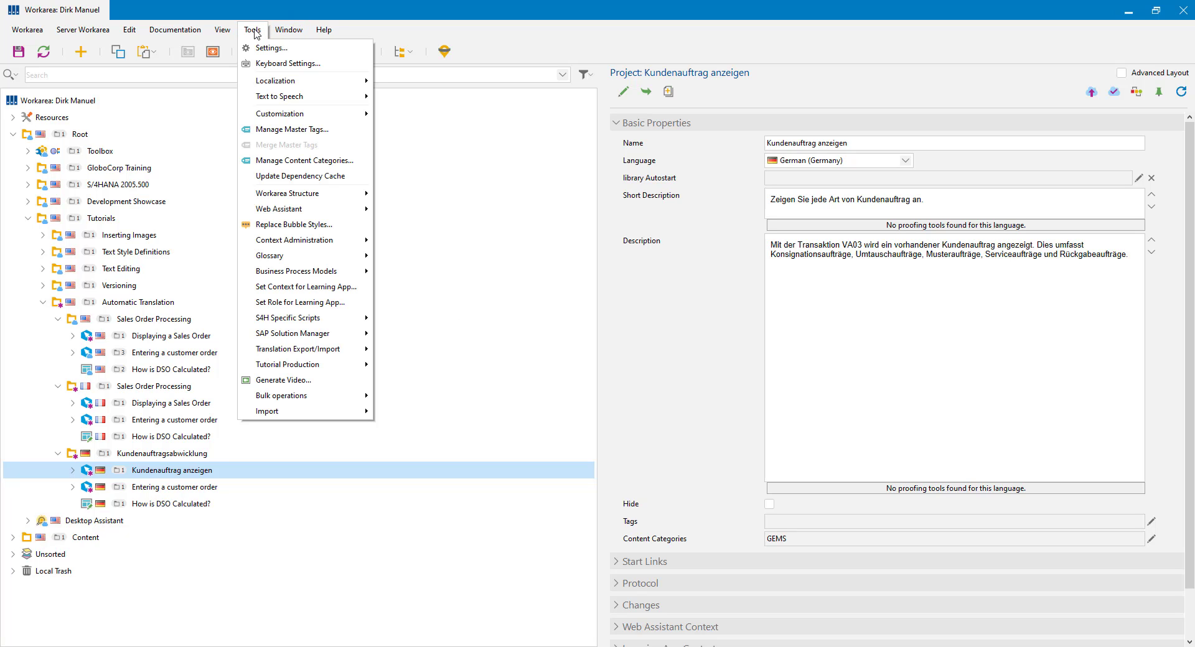
{"action": "mouse_move", "coordinate": [273, 81]}
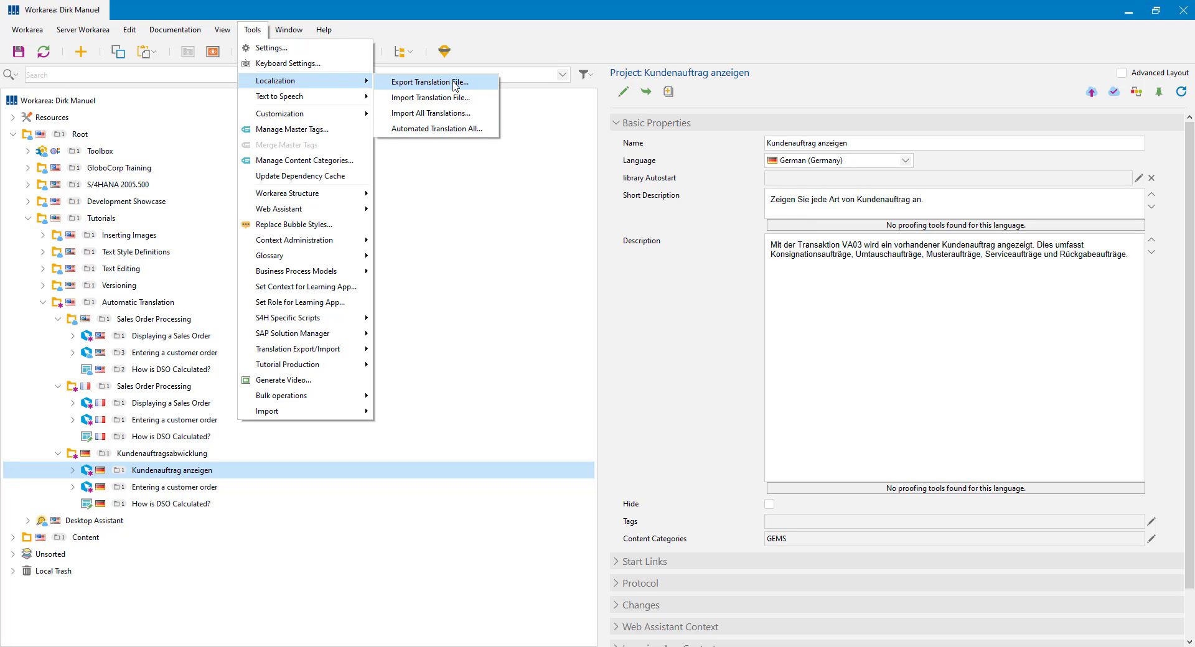
{"action": "left_click", "coordinate": [526, 44]}
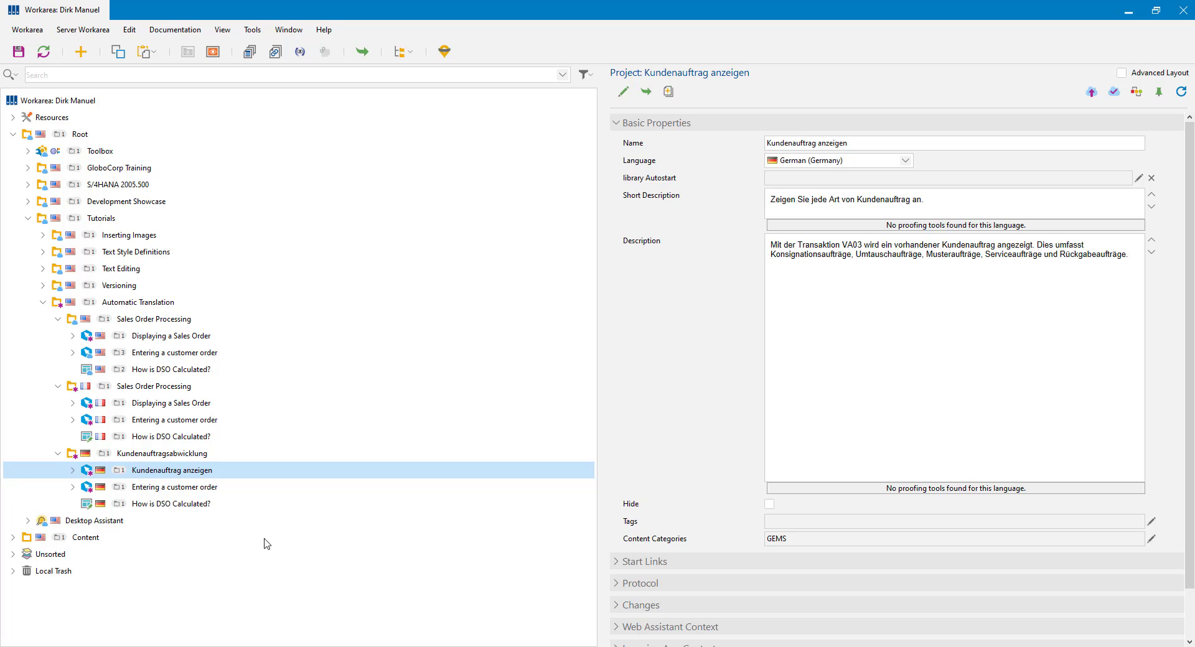
{"action": "left_click", "coordinate": [194, 454]}
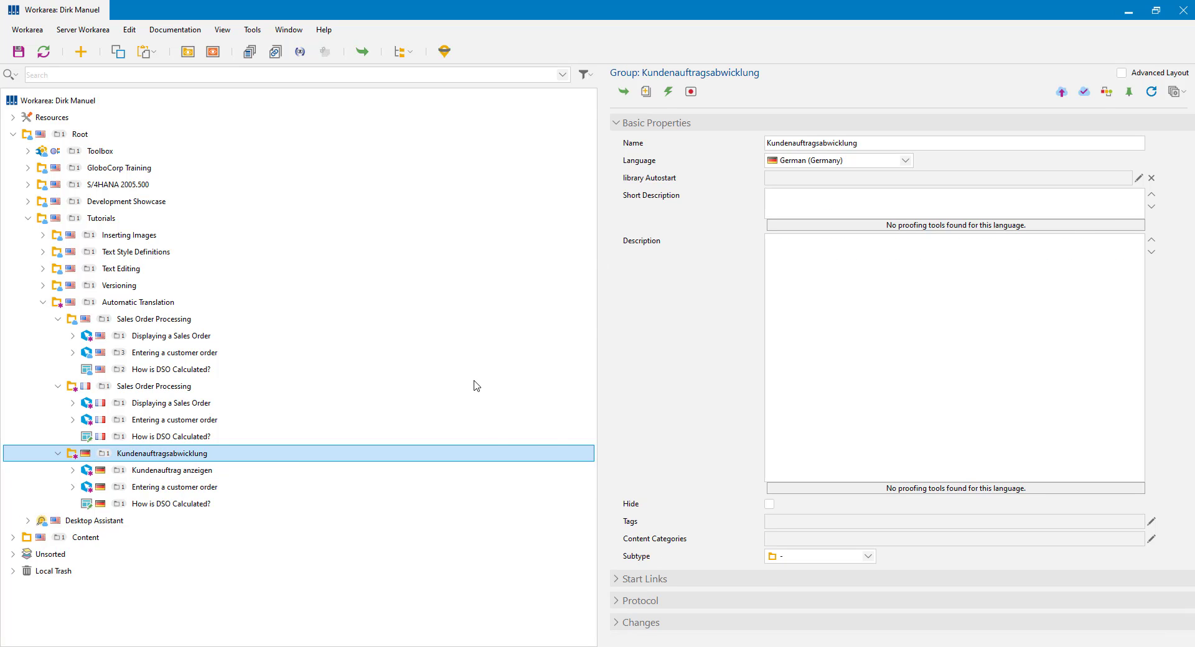